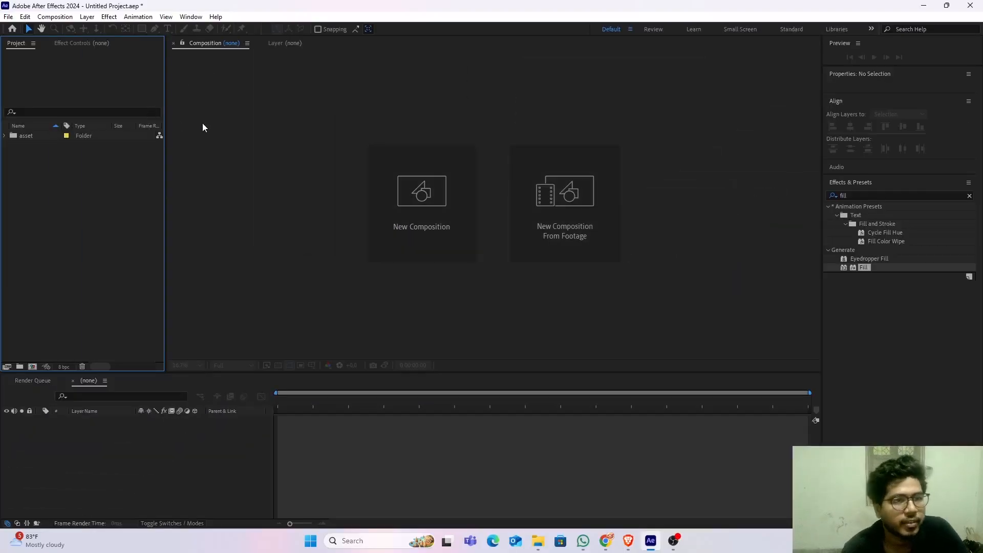
Step: Create a new 1920 × 1080 px composition at 60 frames per second with a 5-second duration
left_click(400, 197)
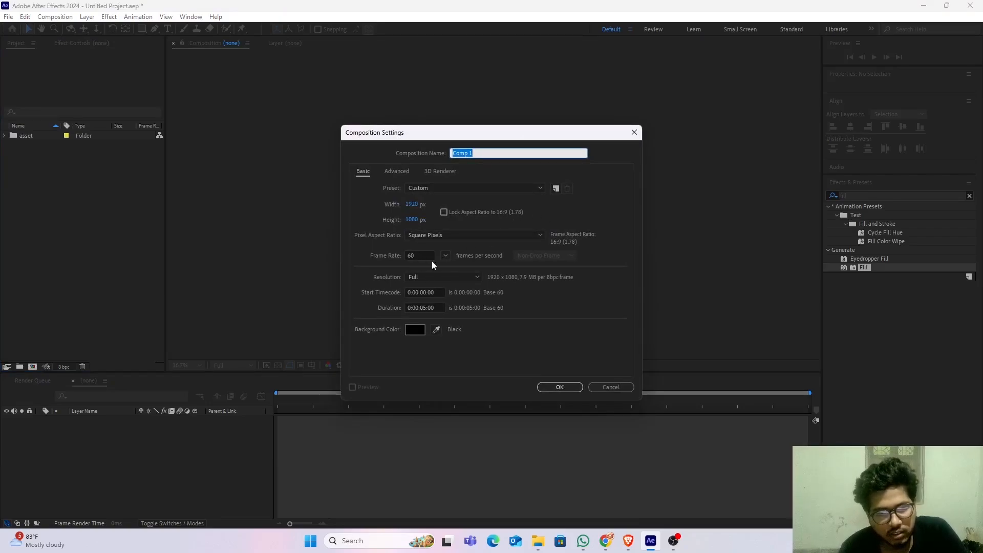
left_click(569, 389)
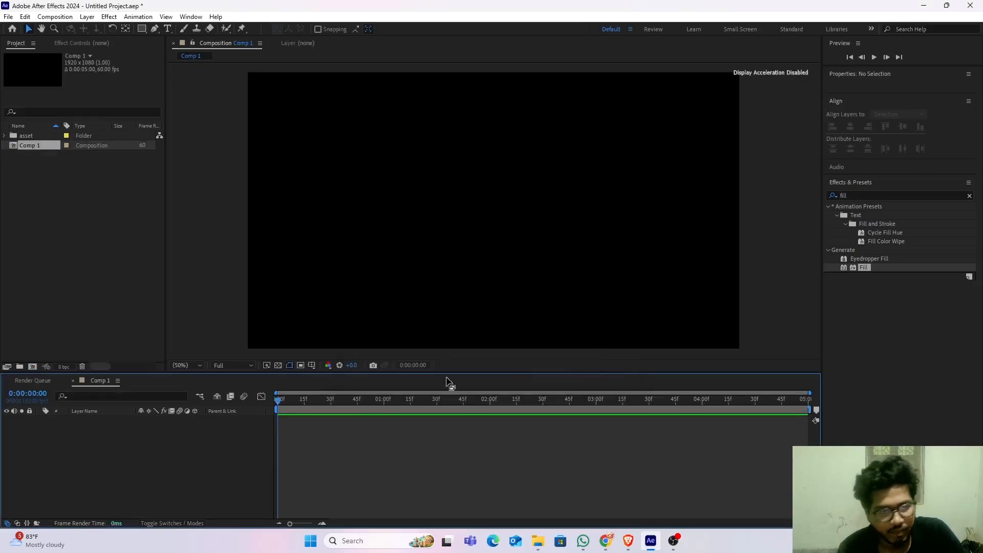
left_click(65, 204)
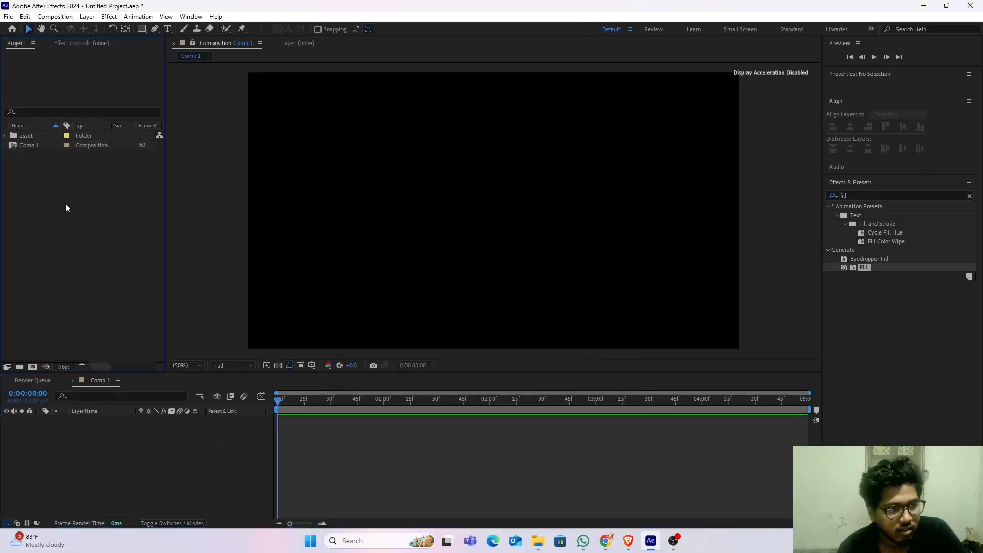
Step: Turn on the title/action-safe guides and draw a rectangle about 1104 × 222 px, centred in the frame
left_click(141, 29)
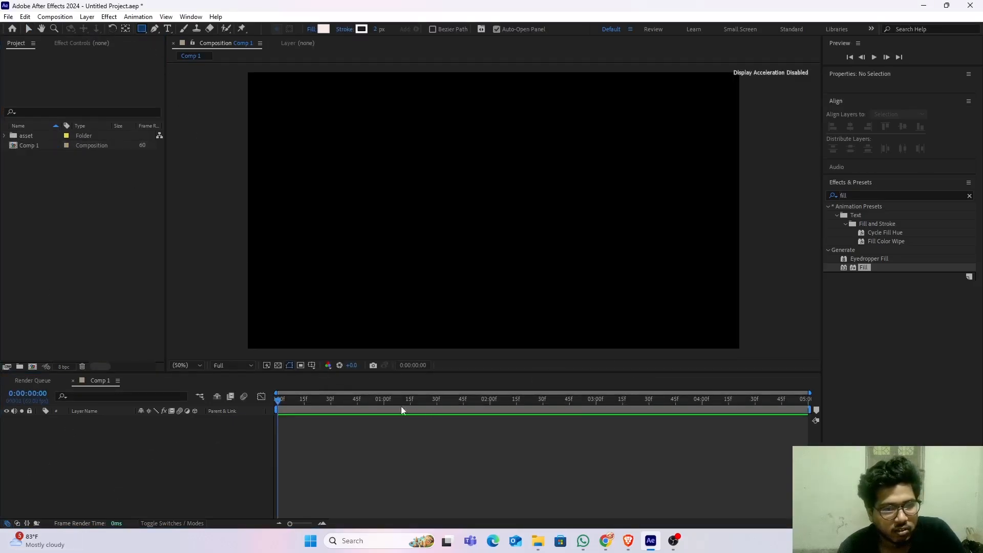
left_click(312, 367)
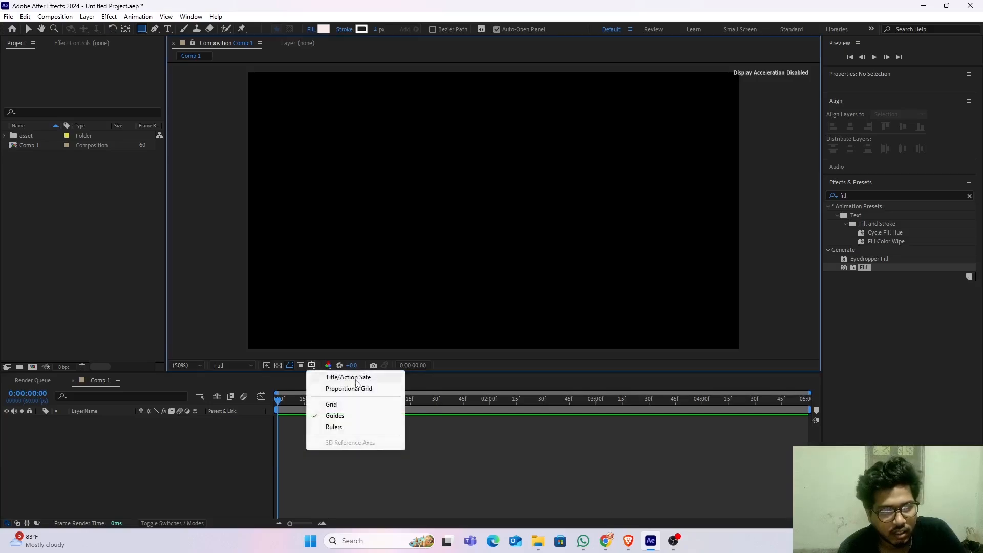
left_click(357, 381)
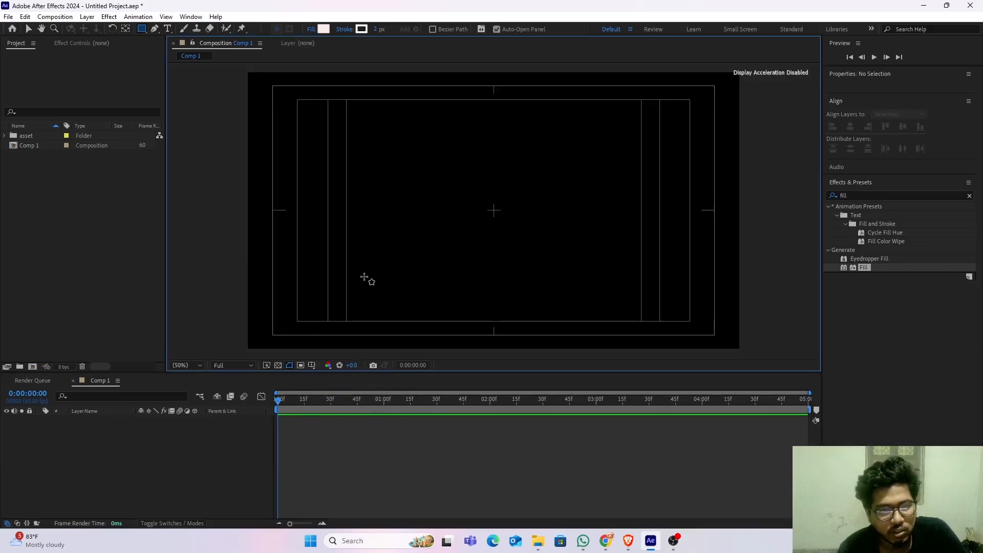
left_click_drag(352, 178, 634, 235)
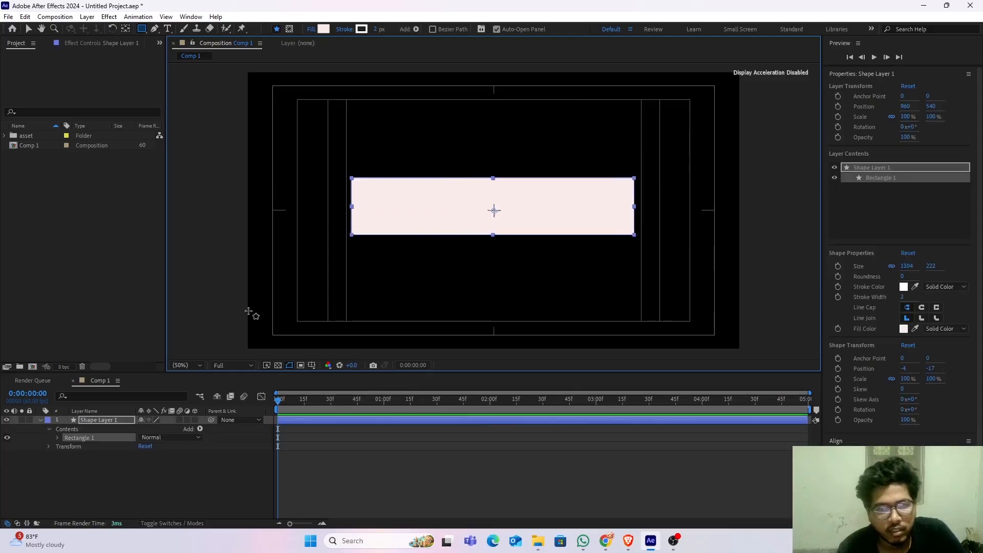
left_click(29, 28)
left_click_drag(533, 208, 535, 212)
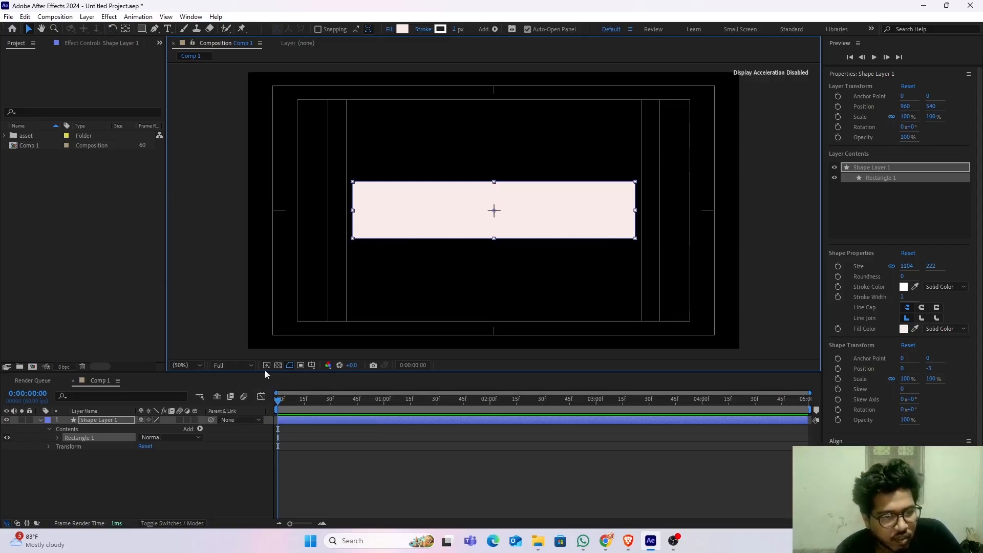
Step: Set the rectangle path's roundness to 124, then unlink its size values and reduce the height to 106
left_click(41, 420)
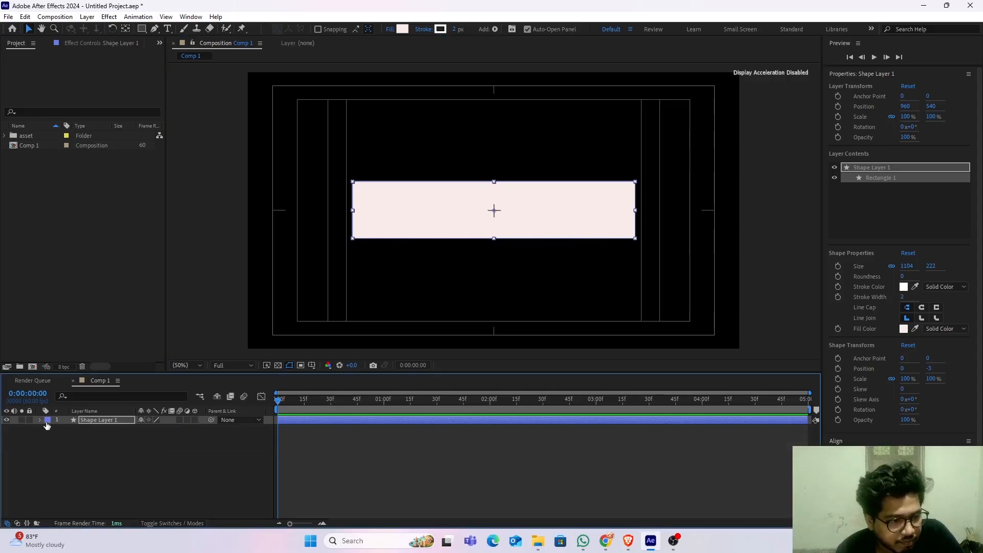
left_click(40, 420)
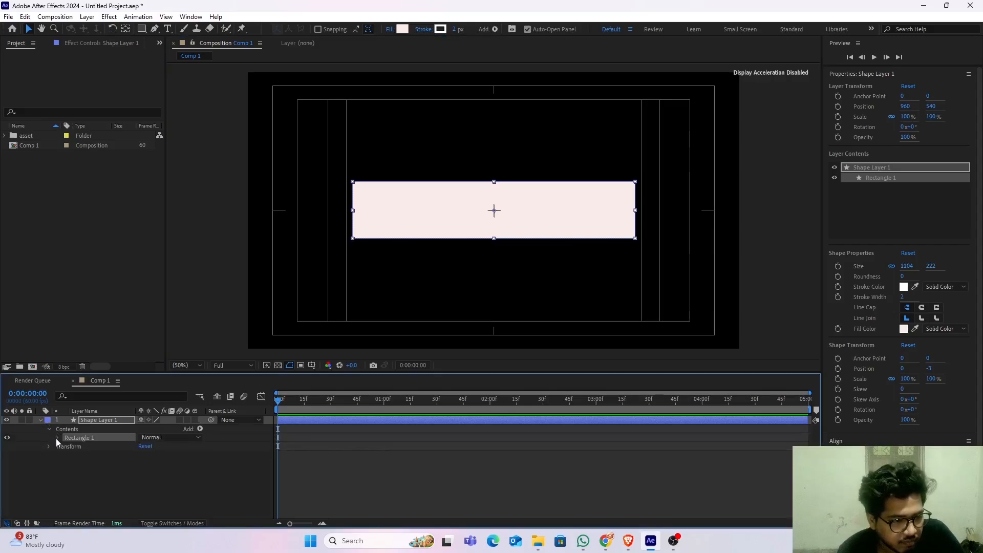
left_click(57, 438)
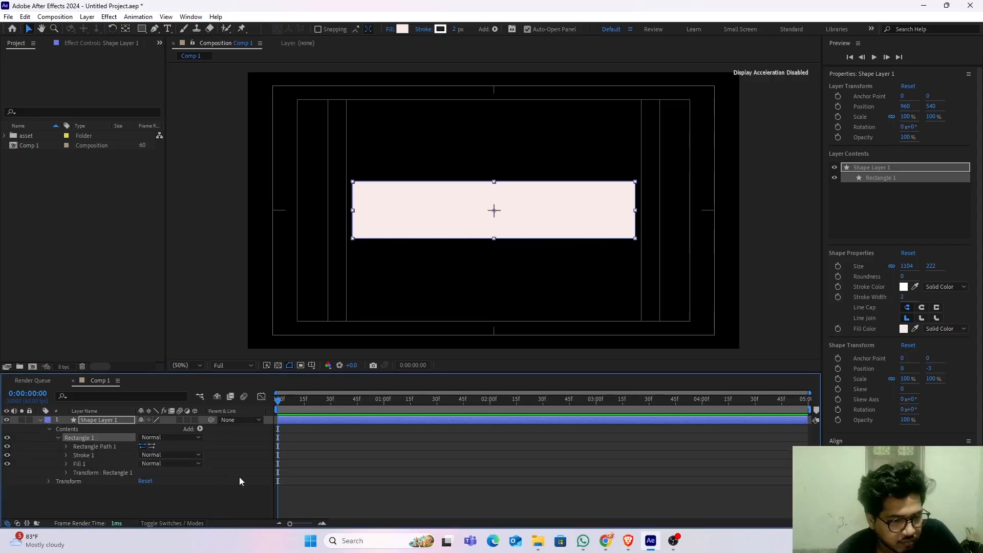
left_click(67, 447)
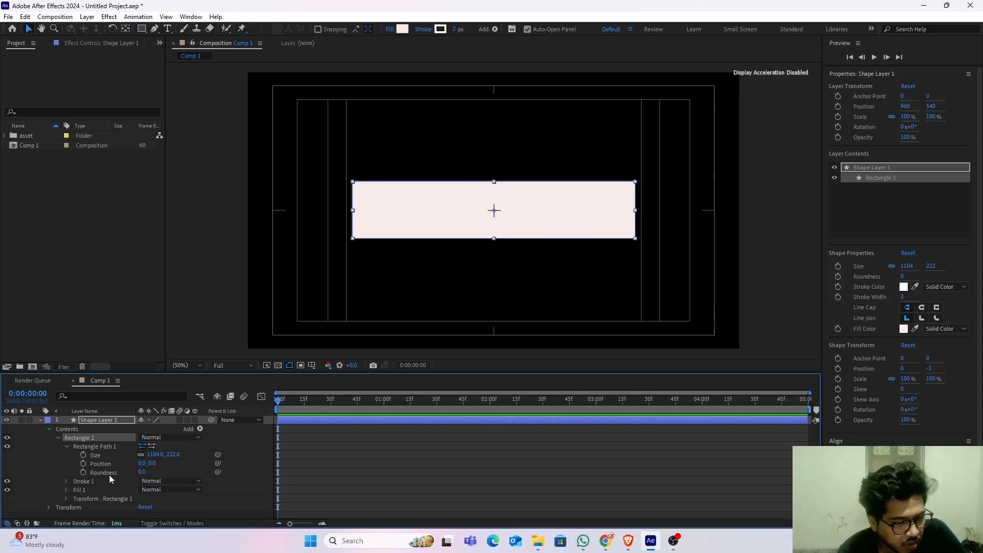
left_click(142, 472)
type("113")
key("Return")
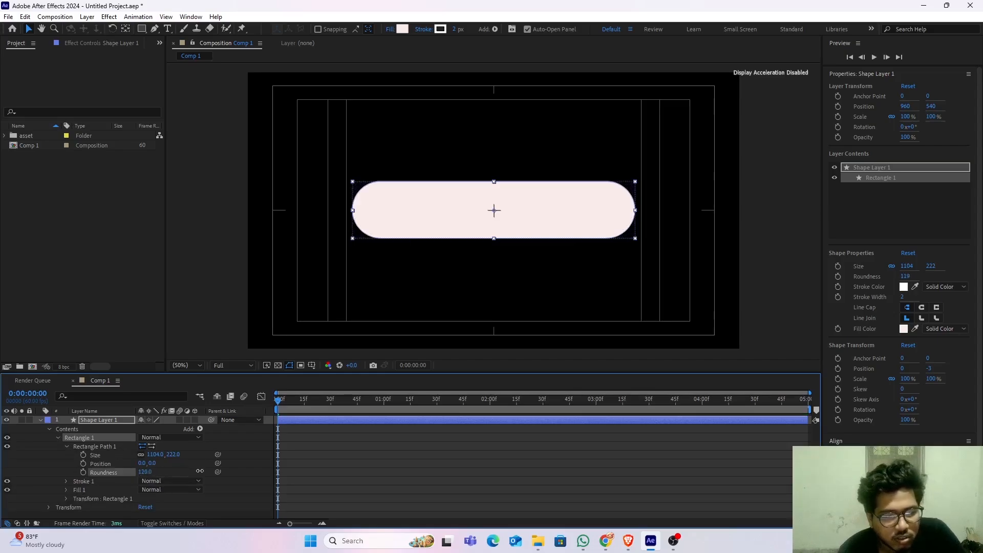
left_click_drag(199, 471, 206, 473)
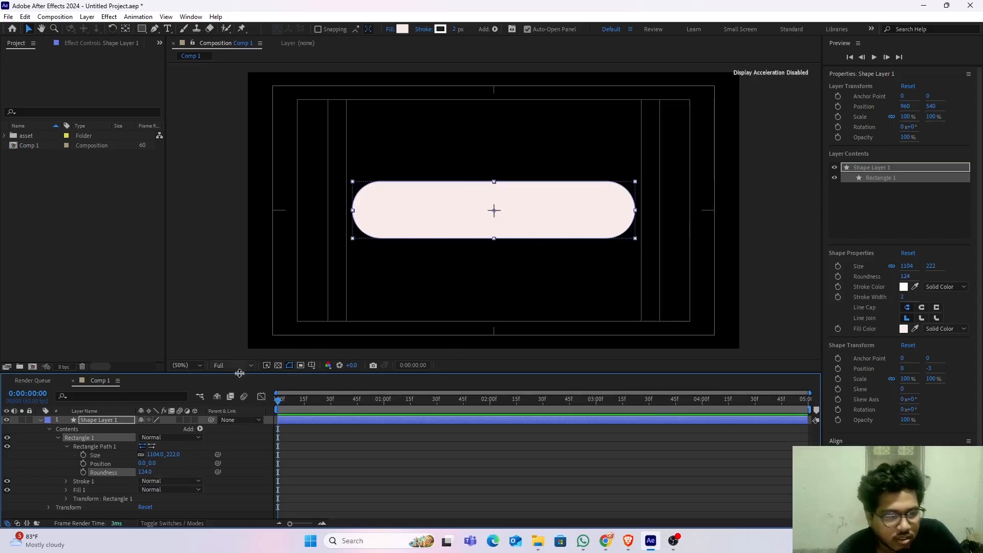
left_click(140, 455)
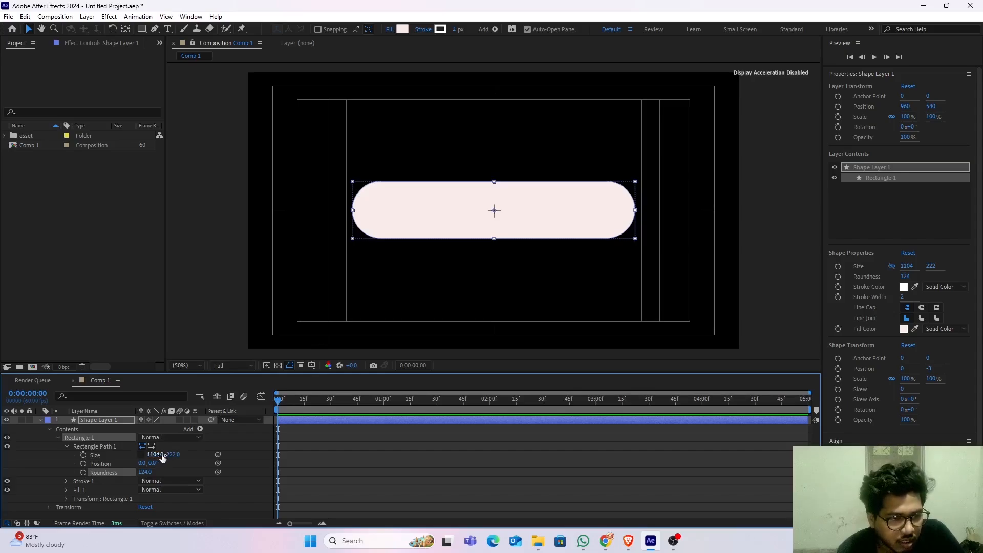
left_click_drag(171, 455, 93, 441)
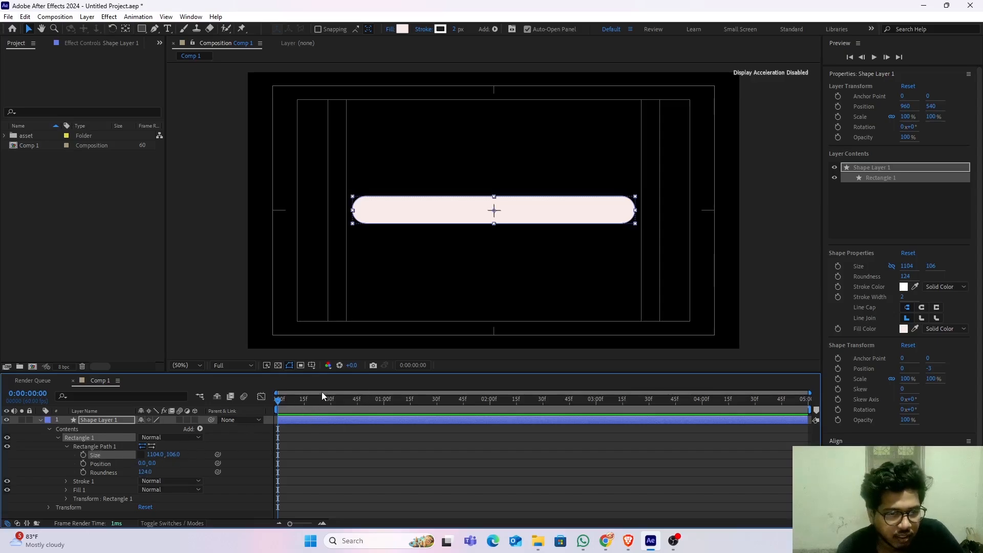
Step: Keyframe the rectangle path's Size at about 0:00:01:30 and at the first frame
left_click_drag(280, 403, 436, 417)
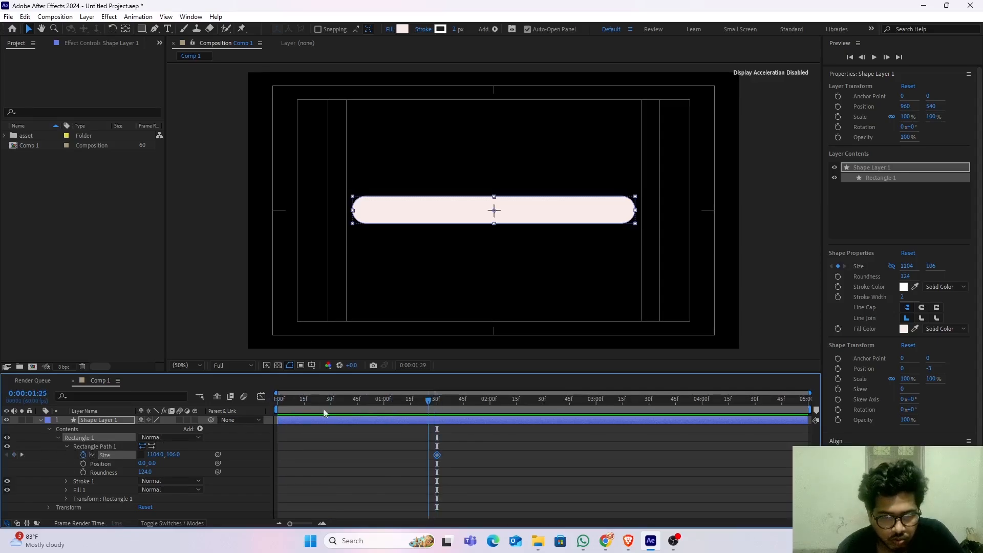
key("Home")
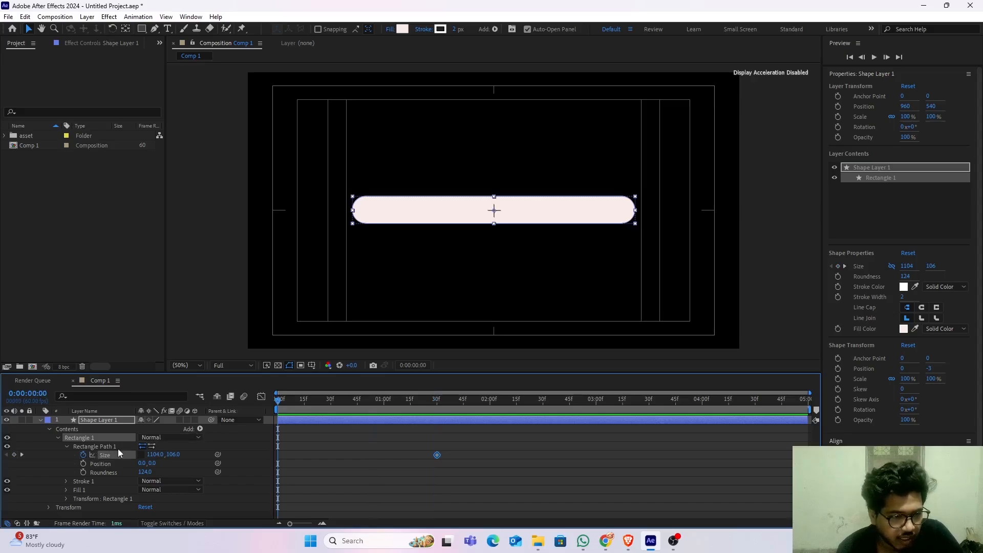
left_click(14, 456)
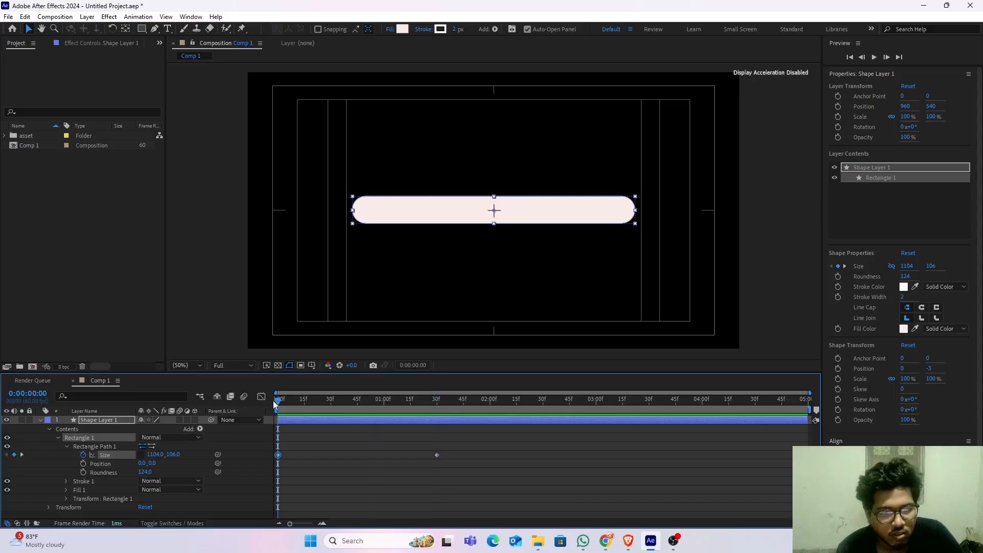
Step: Set the rectangle's width to 0 at the first Size keyframe, keep the height at 106, and preview the animation
left_click_drag(277, 404, 156, 454)
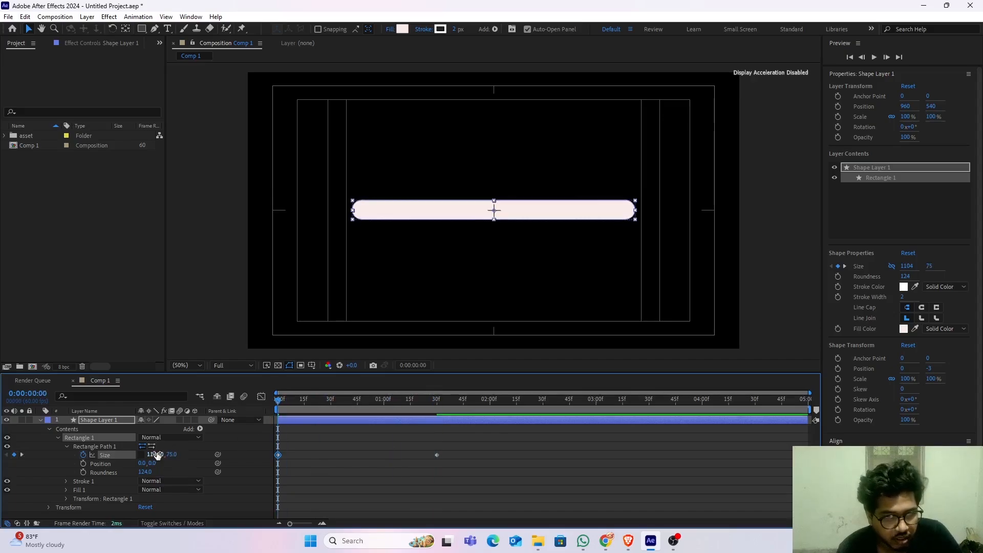
key("ctrl+z")
left_click_drag(154, 455, 121, 461)
left_click(153, 454)
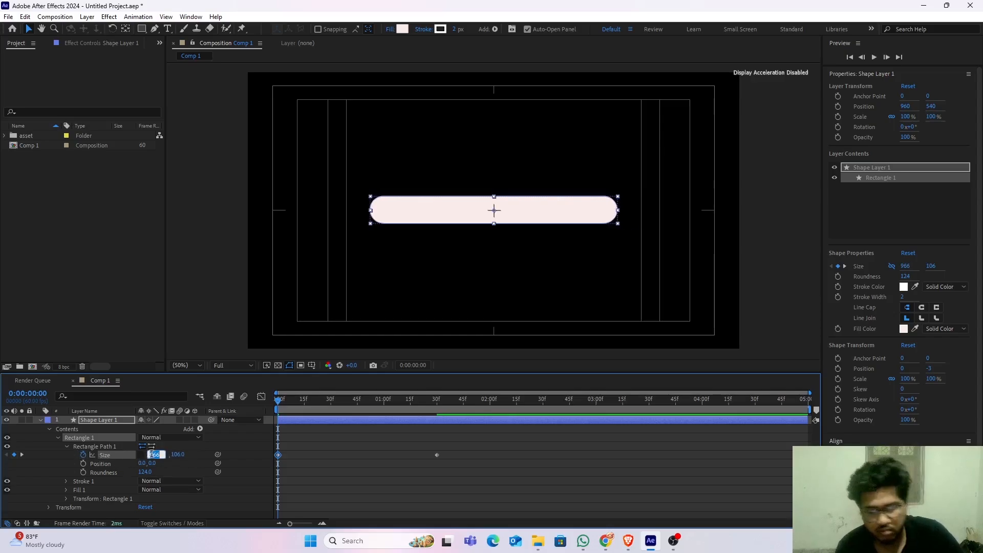
type("0")
left_click(350, 421)
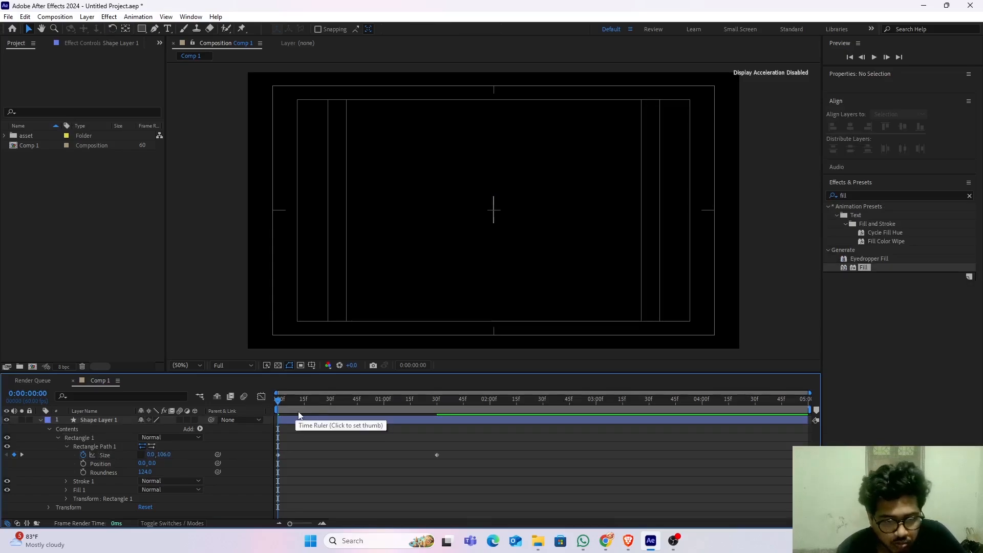
key("space")
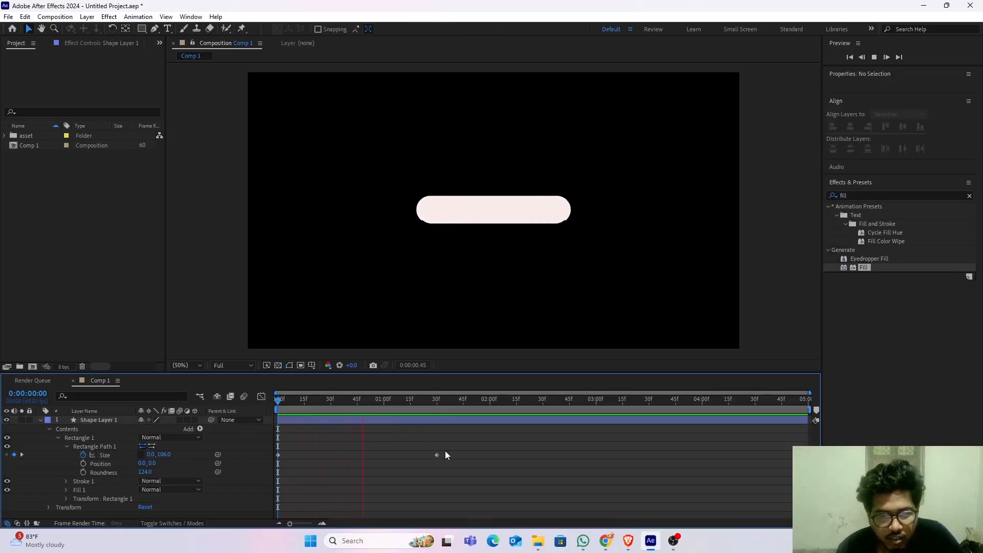
key("space")
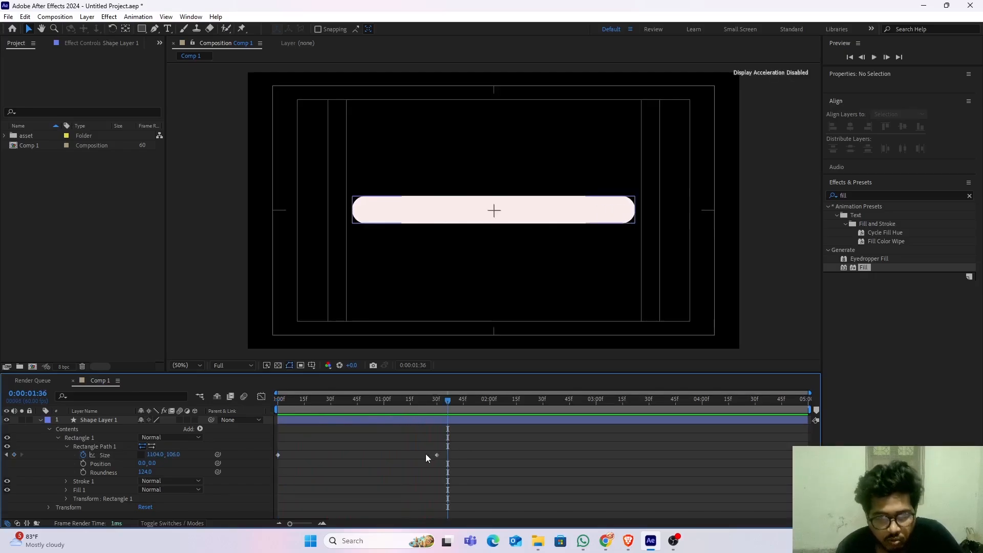
Step: Move the ending Size keyframe to 0:00:01:00 and apply Easy Ease to both Size keyframes
left_click_drag(435, 456, 391, 457)
left_click_drag(447, 404, 385, 404)
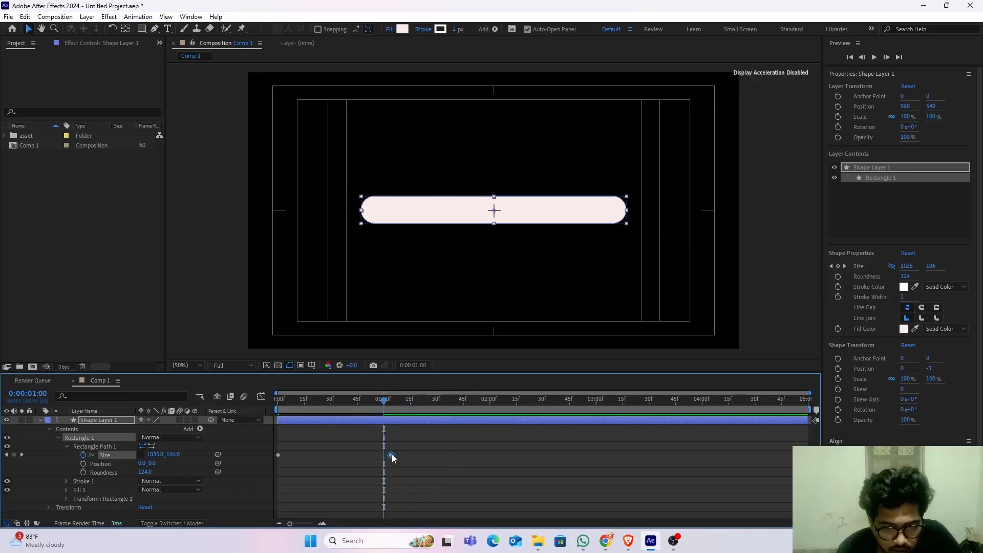
left_click_drag(392, 453, 279, 464)
key("F9")
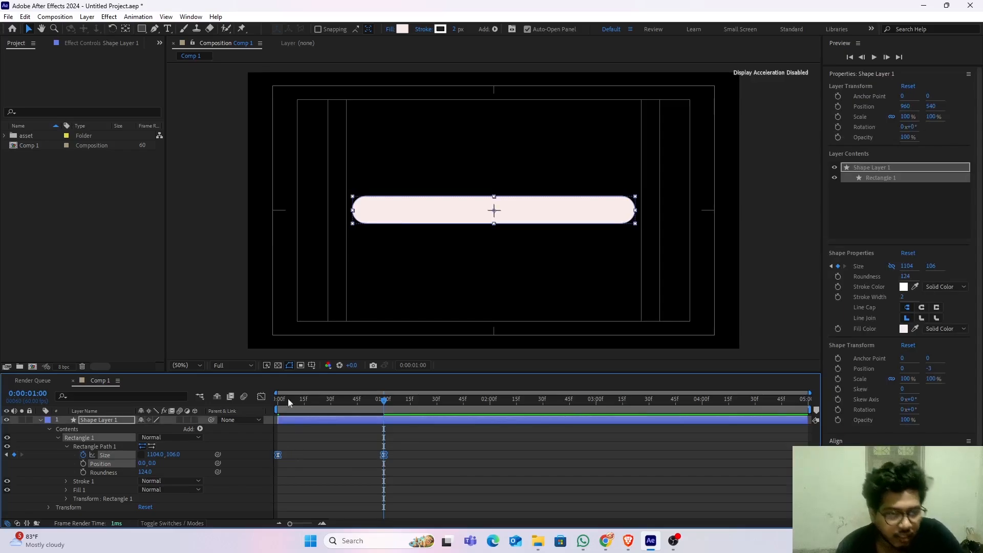
Step: Reshape the Size speed graph so it peaks early and slows gradually towards one second, and preview the motion
left_click(261, 398)
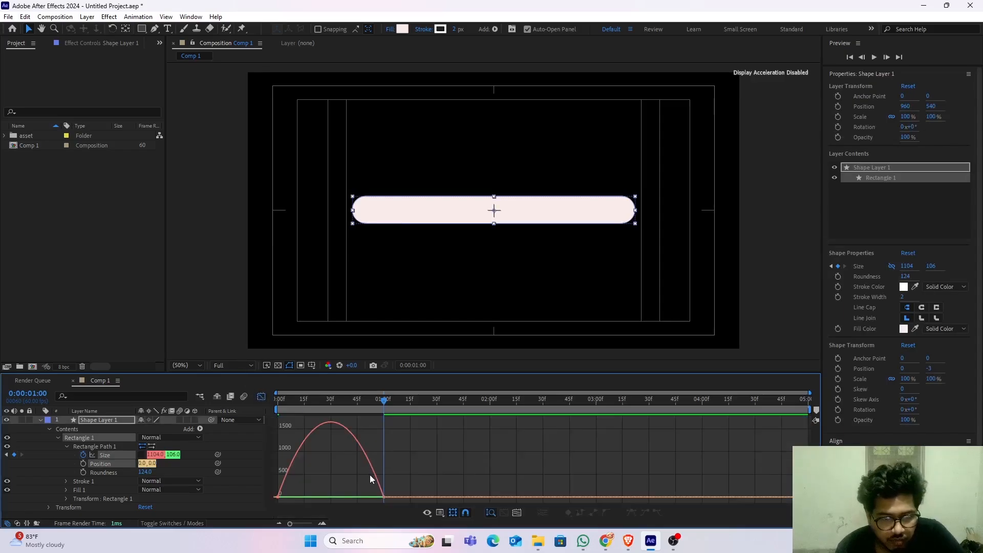
left_click_drag(365, 462, 300, 501)
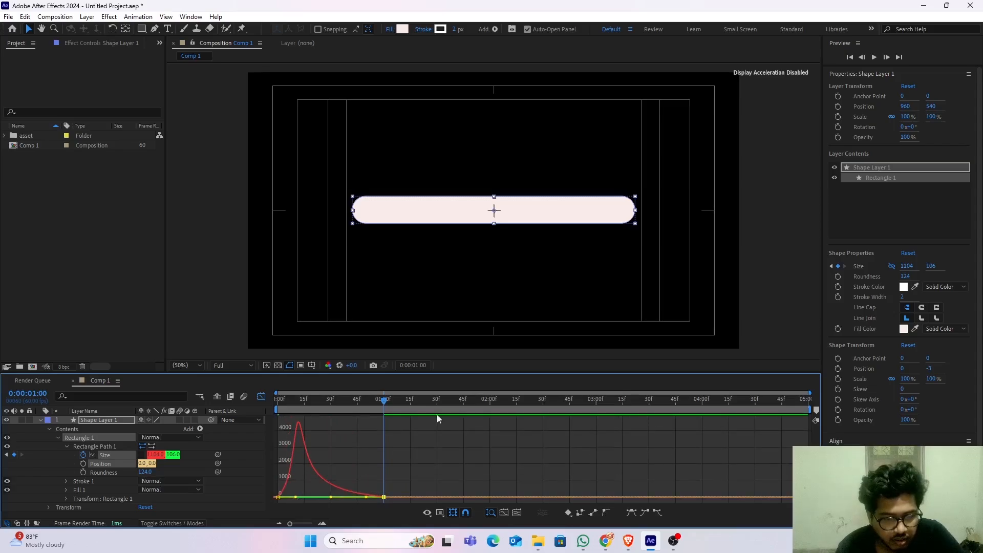
left_click_drag(383, 403, 251, 394)
key("space")
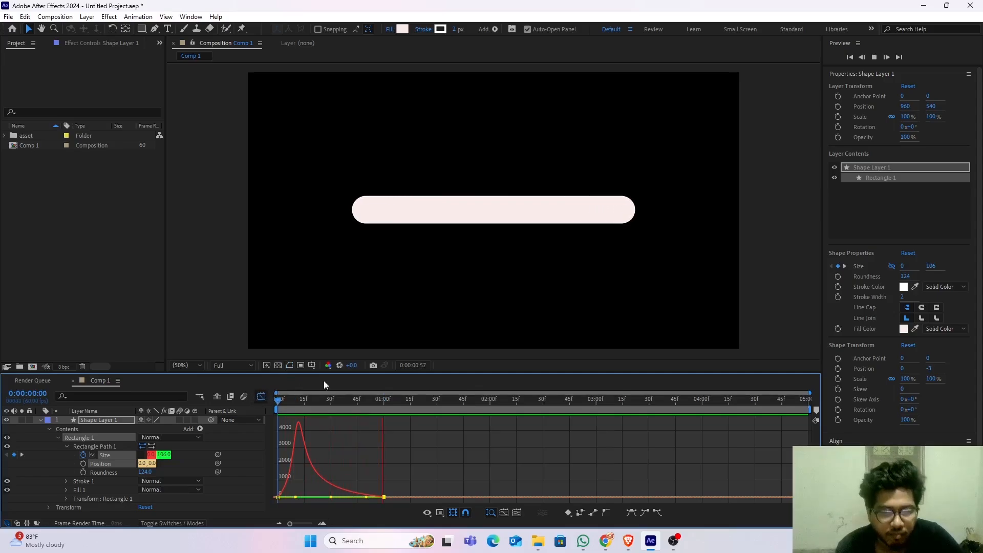
key("space")
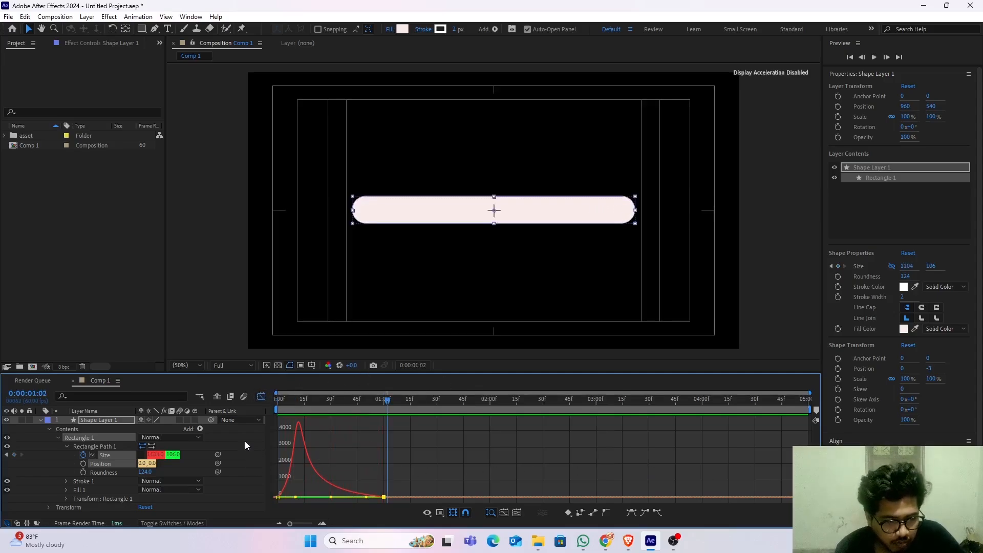
left_click(261, 398)
Step: Animate the rectangle path's Position from 0, 427 at the first frame to 0, 0 at 0:00:01:00, with Easy Ease on both keyframes
mouse_move(388, 404)
left_mouse_down()
mouse_move(333, 406)
mouse_move(384, 415)
left_mouse_up()
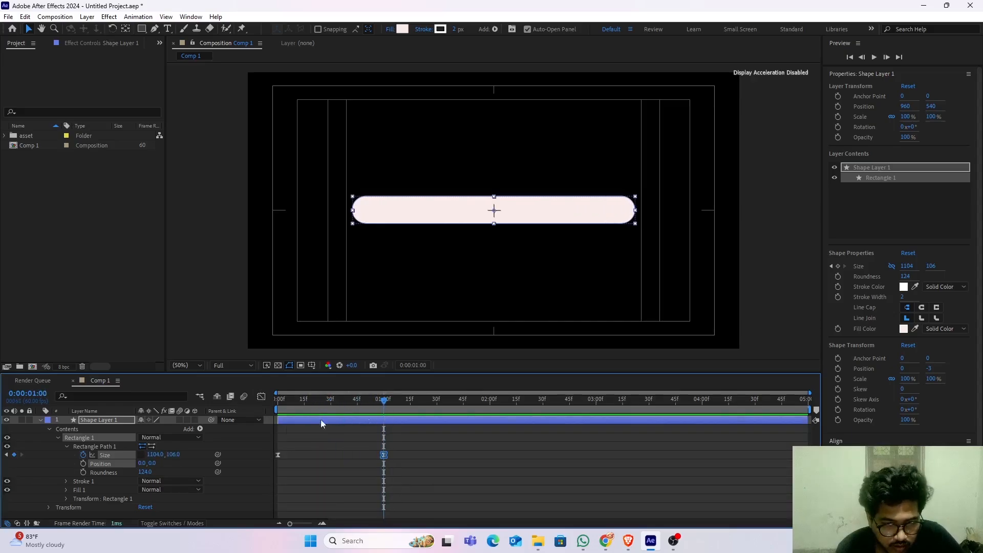
left_click(83, 464)
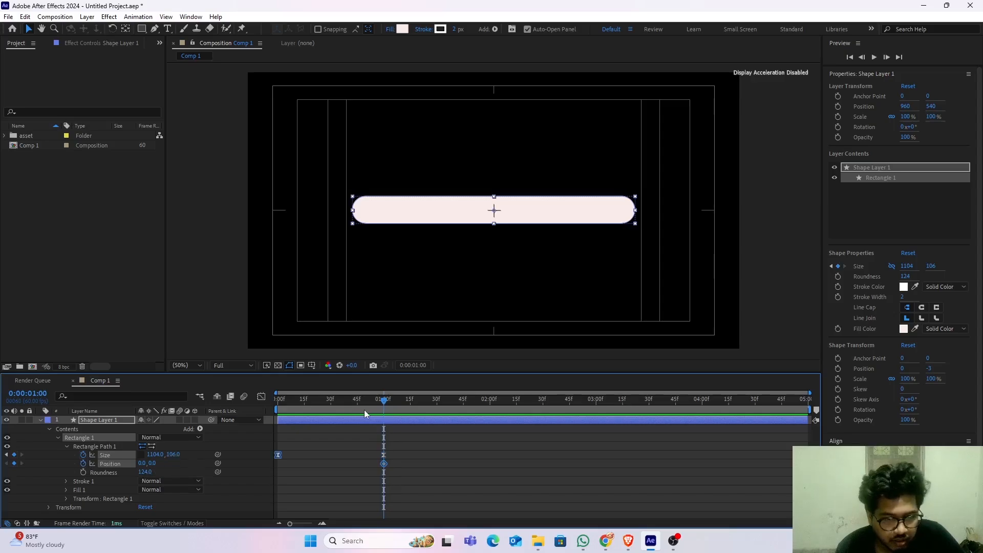
left_click_drag(384, 403, 249, 424)
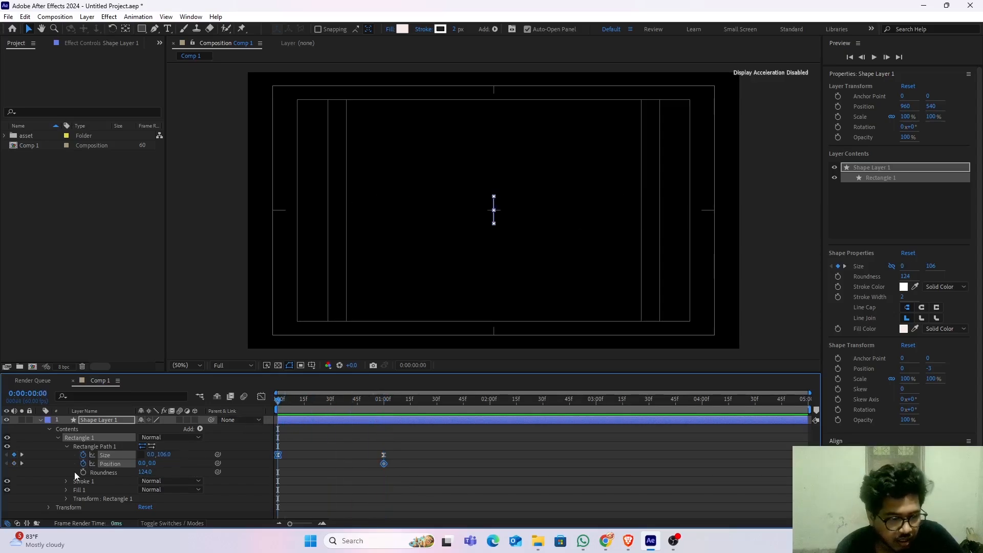
left_click(15, 464)
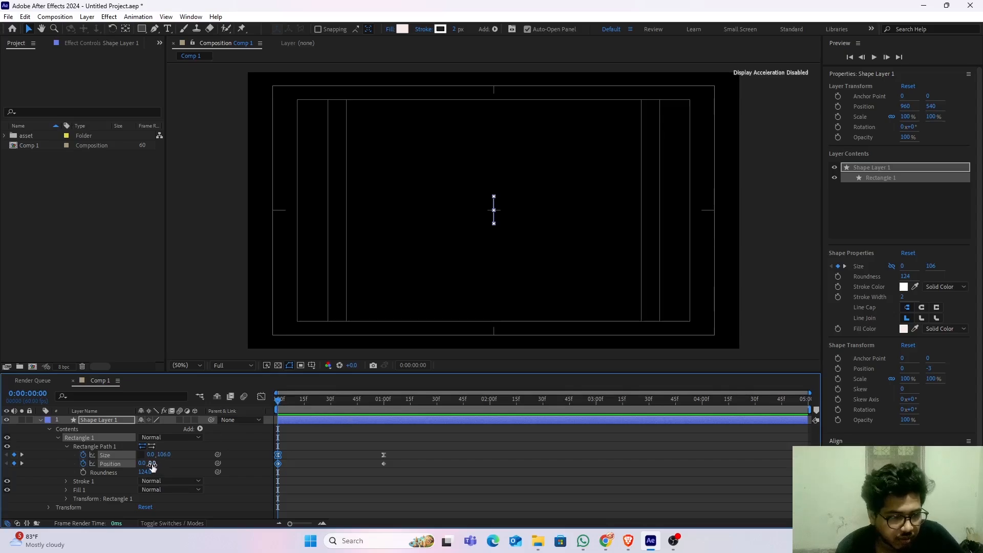
left_click_drag(152, 463, 277, 471)
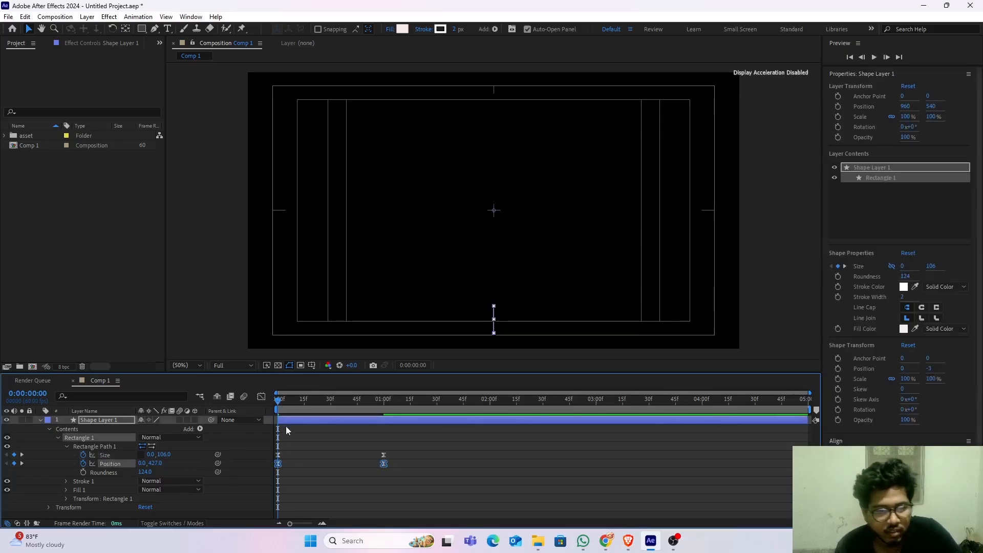
Step: Reshape the rectangle path's Position speed graph to peak early and ease out slowly, preview the motion, and return to the first frame
left_click(261, 397)
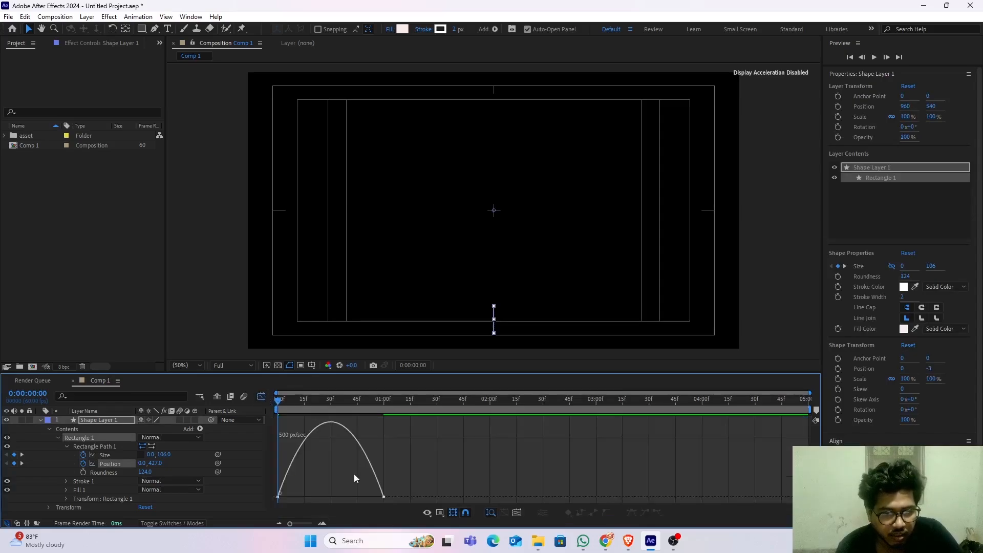
left_click_drag(355, 478, 310, 499)
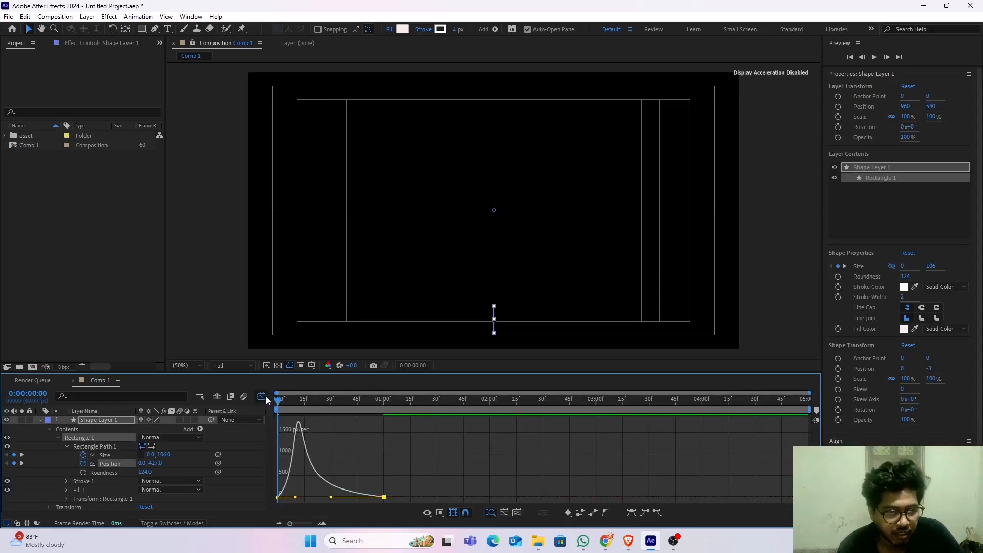
left_click(261, 396)
key("space")
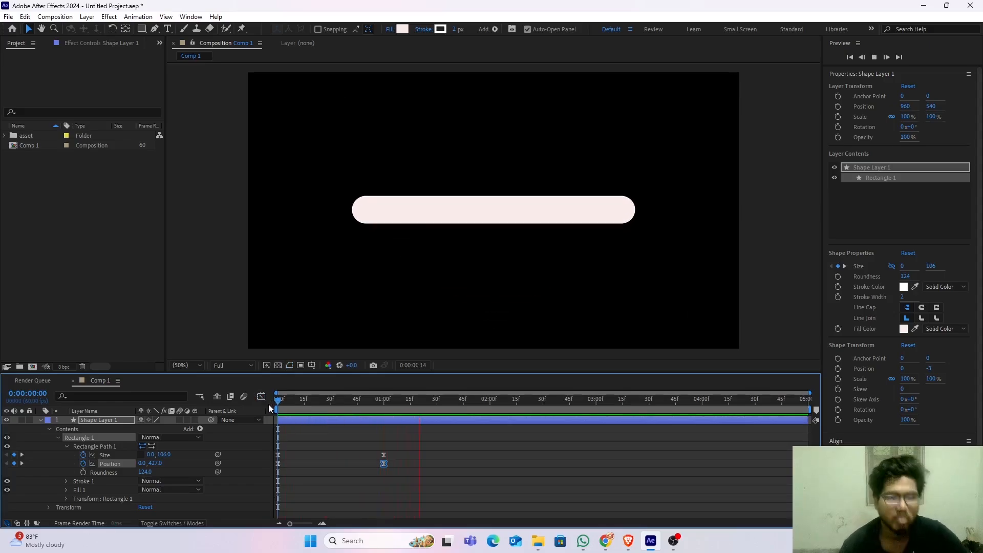
key("space")
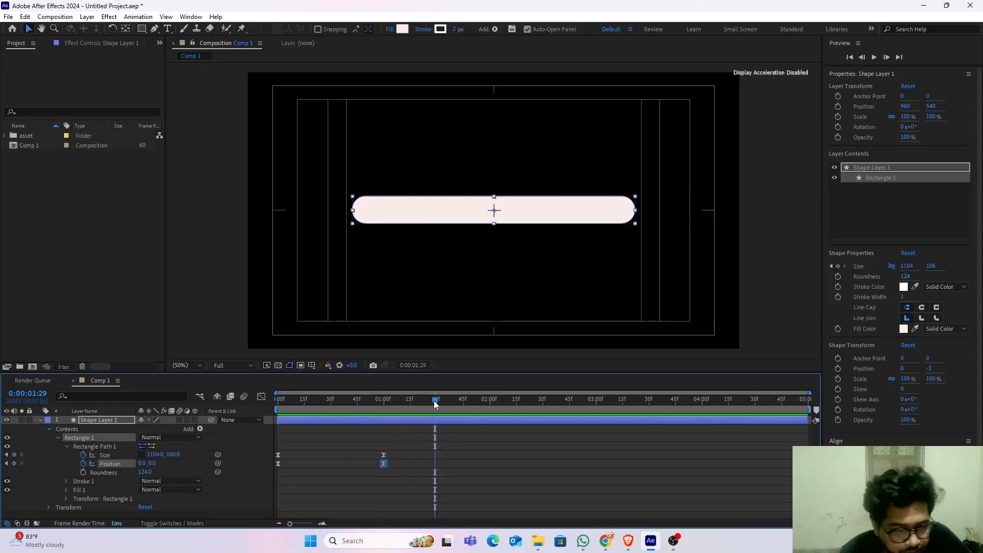
left_click_drag(435, 404, 266, 410)
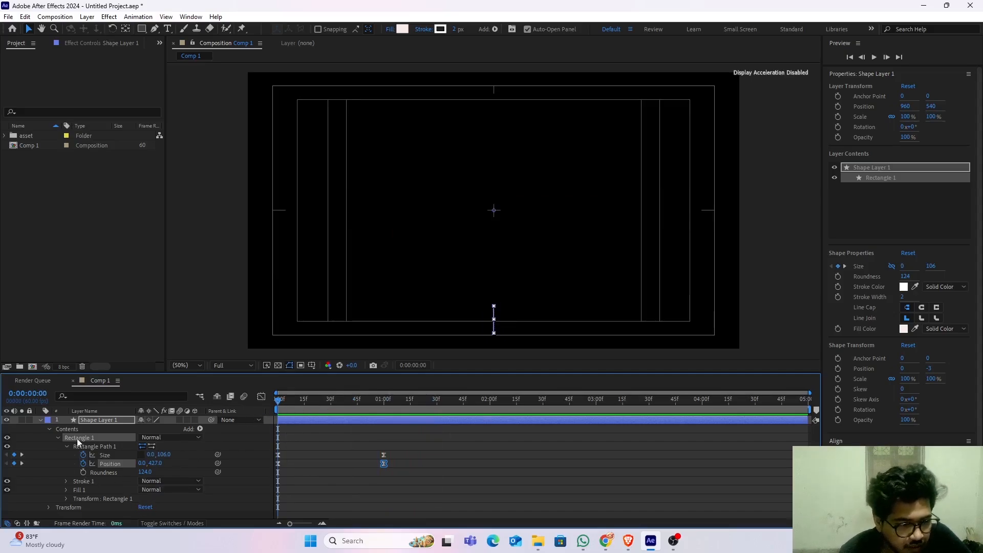
Step: Pre-compose Shape Layer 1 into a new composition named "shape", with its layer properties collapsed
left_click(58, 438)
left_click(49, 429)
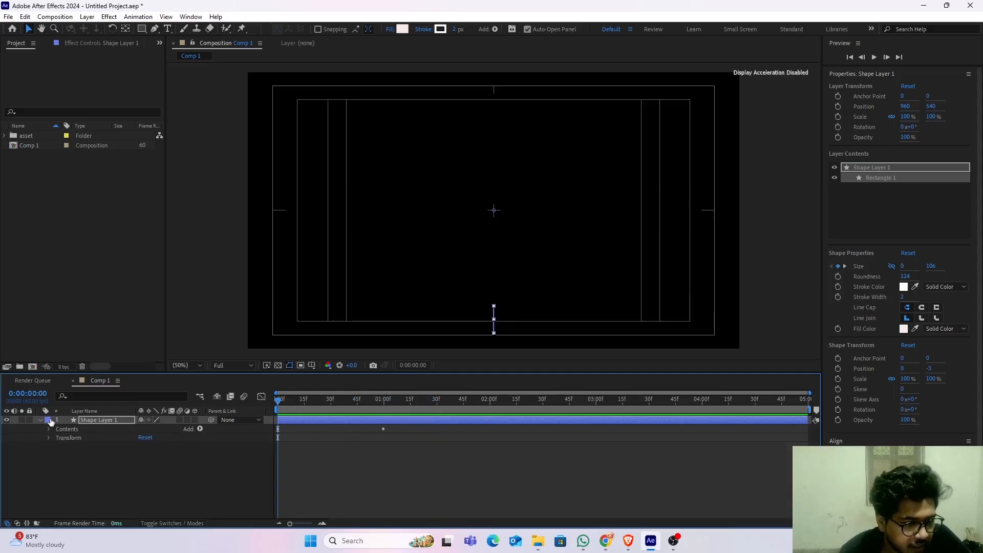
left_click(40, 419)
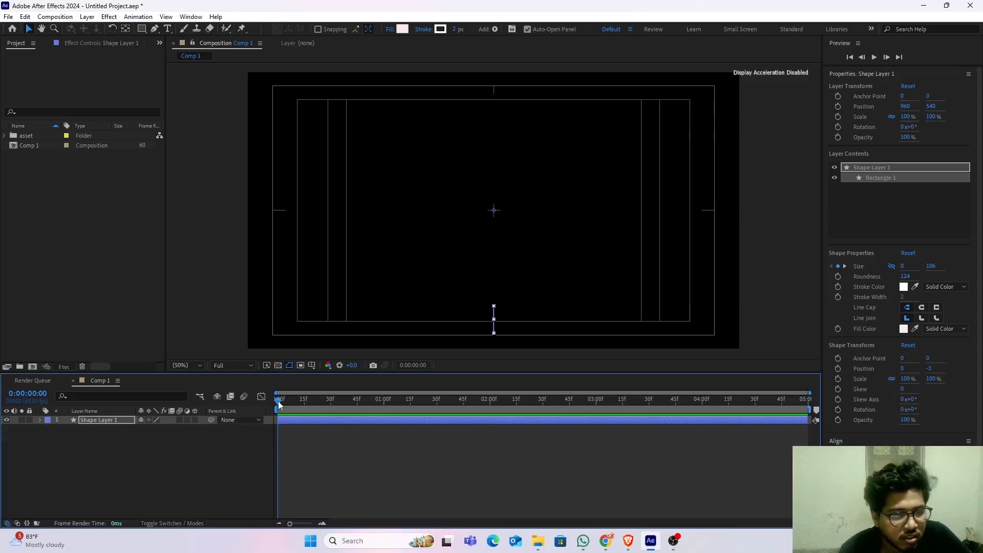
left_click(89, 420)
right_click(88, 420)
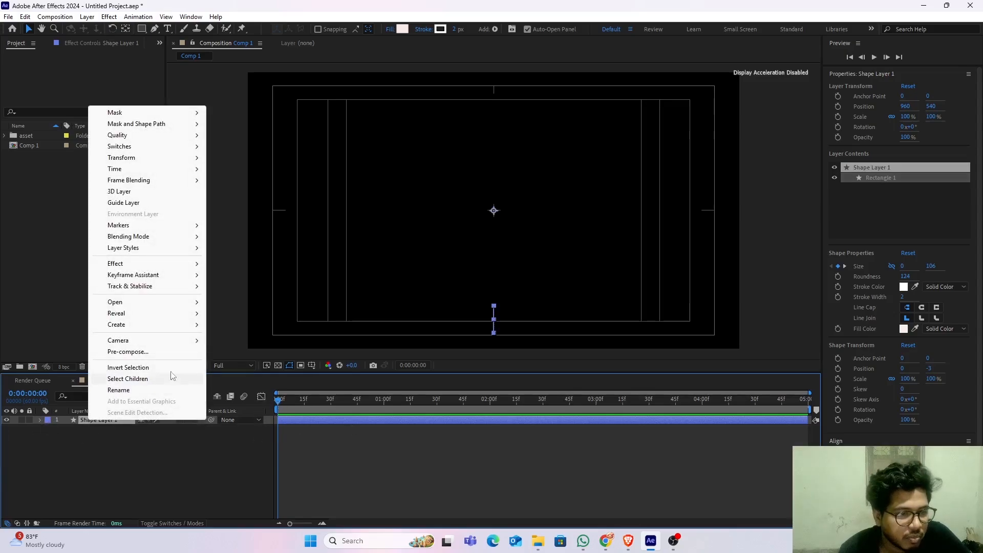
left_click(169, 353)
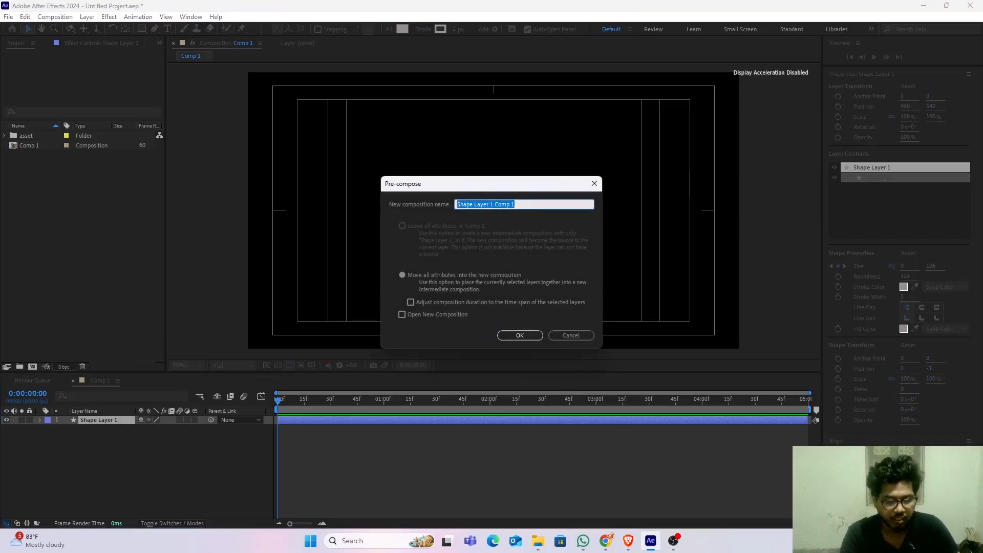
type("shape")
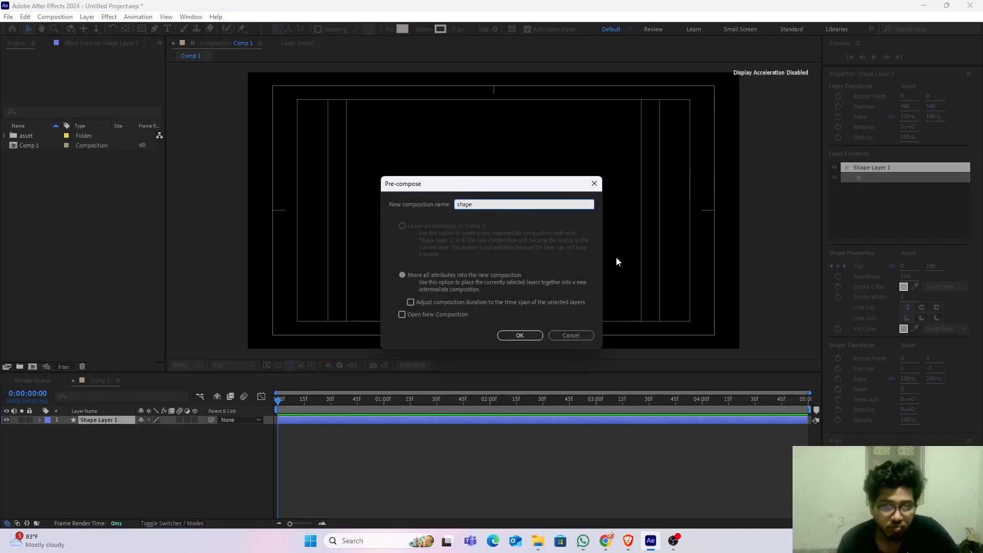
left_click(532, 335)
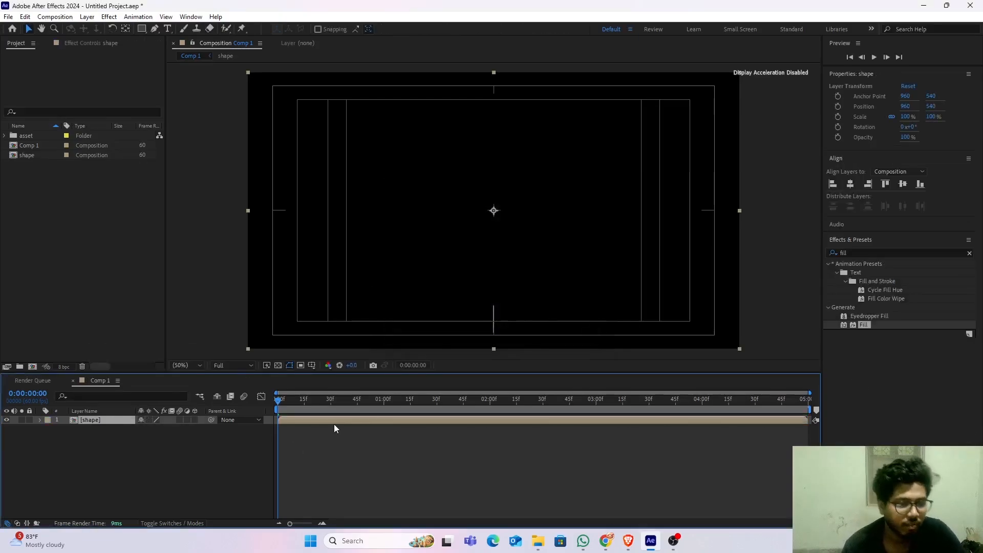
left_click(183, 456)
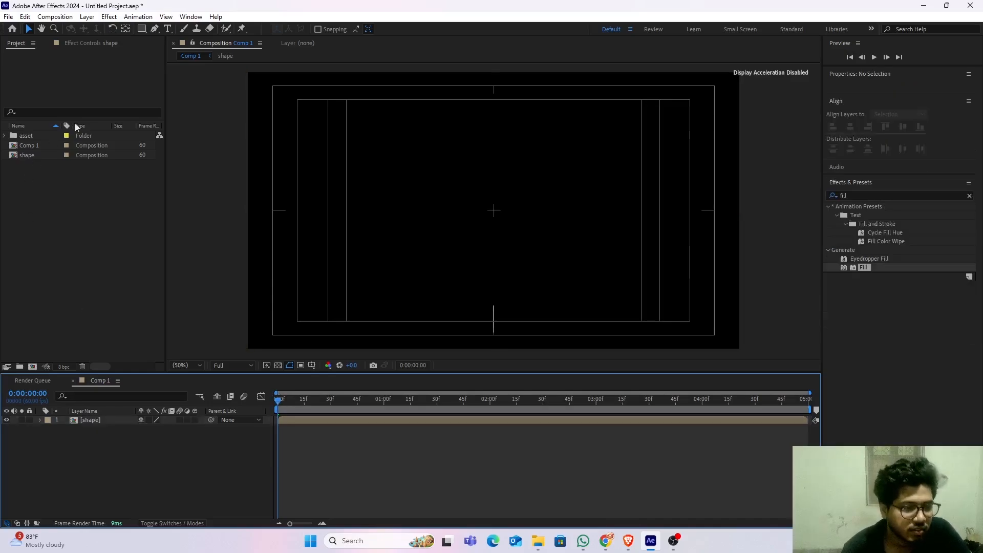
Step: Add the microphone and magnifying glass PNGs from the asset folder to Comp 1 above the shape layer
left_click(5, 136)
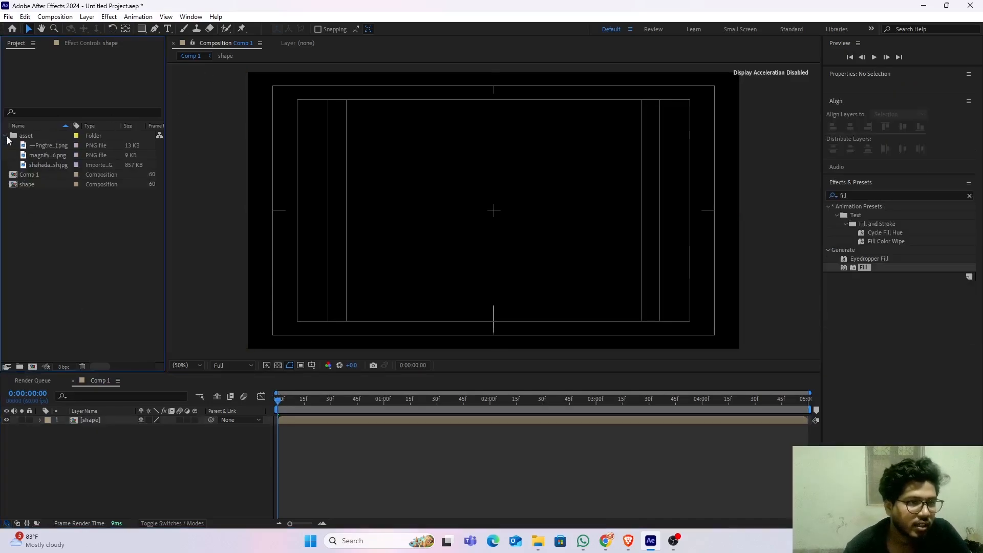
left_click(14, 148)
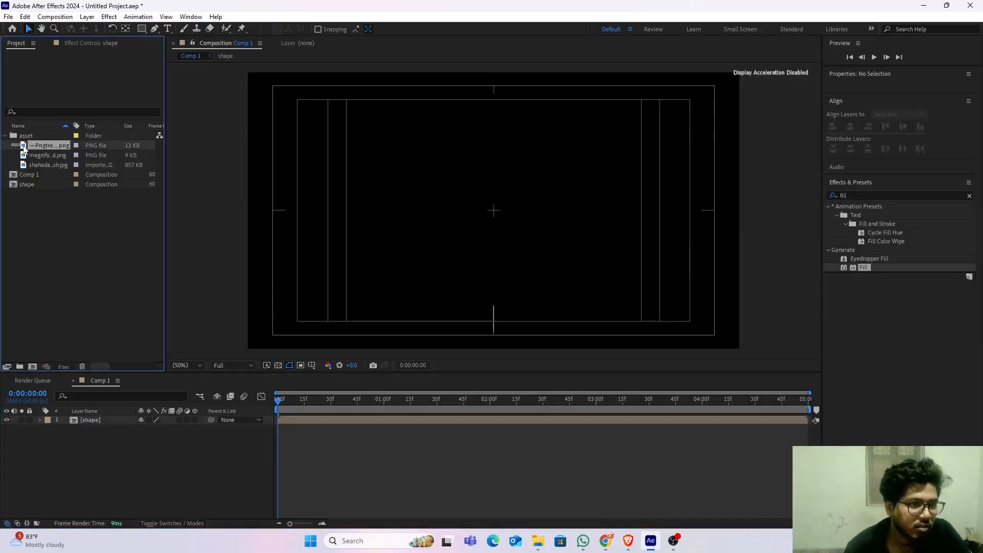
left_click(15, 155, "shift")
left_click_drag(53, 143, 80, 425)
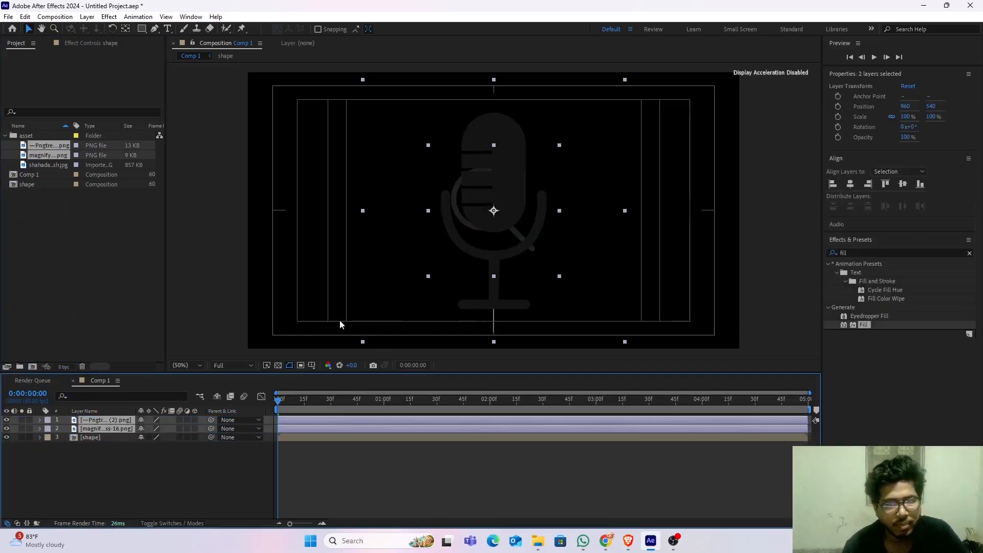
Step: At 0:00:01:12, reveal Scale on both icon layers and set the microphone's scale to 8%
left_click_drag(290, 405, 405, 404)
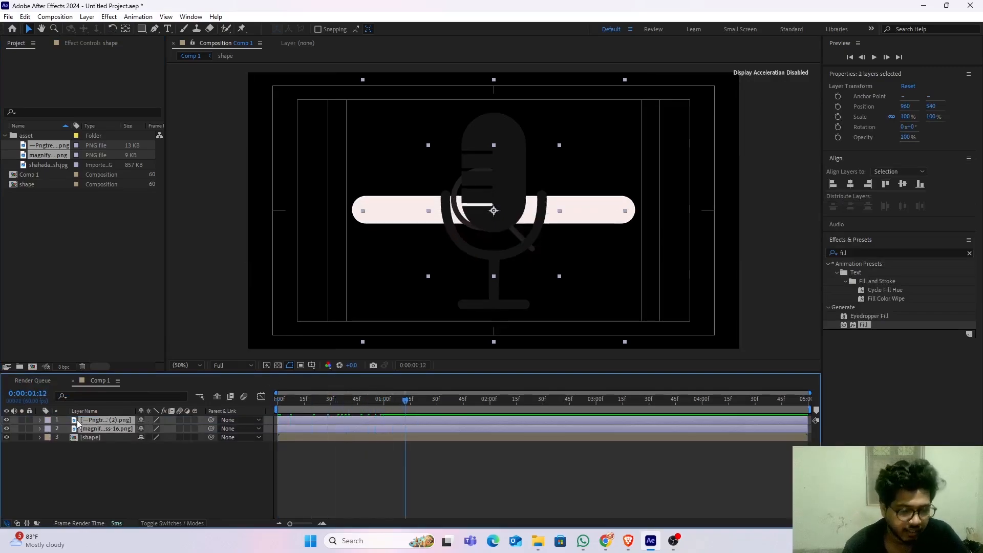
key("s")
left_click(95, 483)
left_click(153, 428)
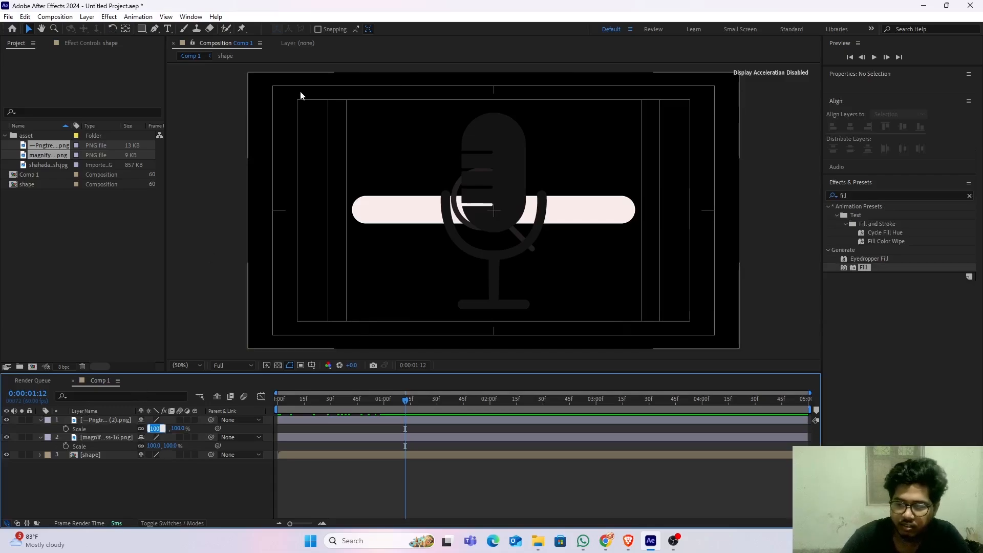
type("8")
key("Return")
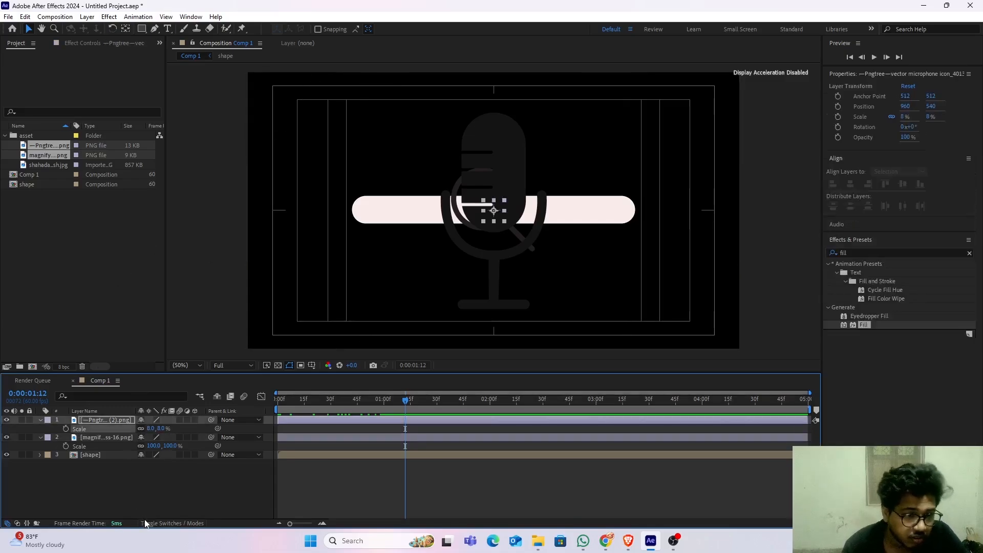
left_click(173, 523)
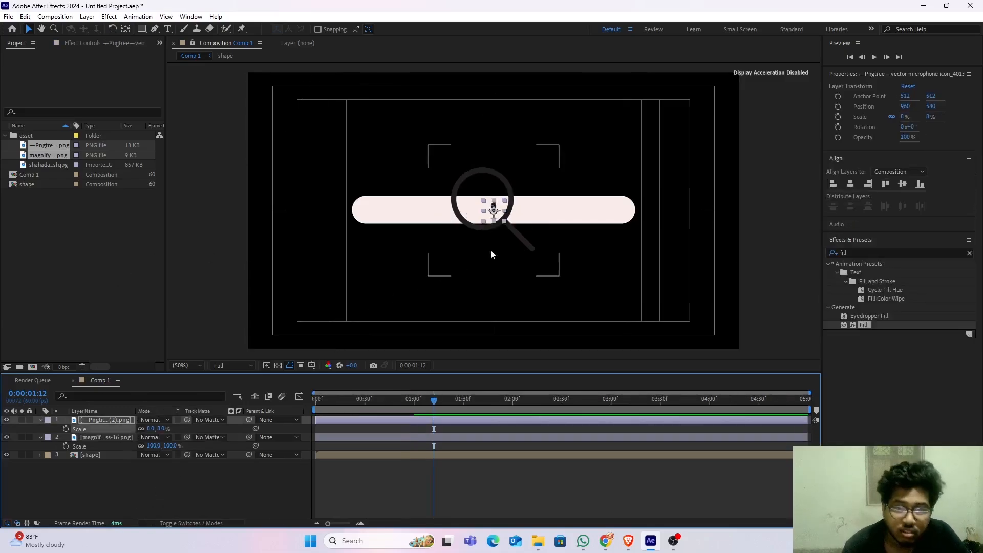
Step: Scale the magnifying glass layer down to 12%, then adjust its scale to 14%
left_click(98, 439)
left_click(153, 446)
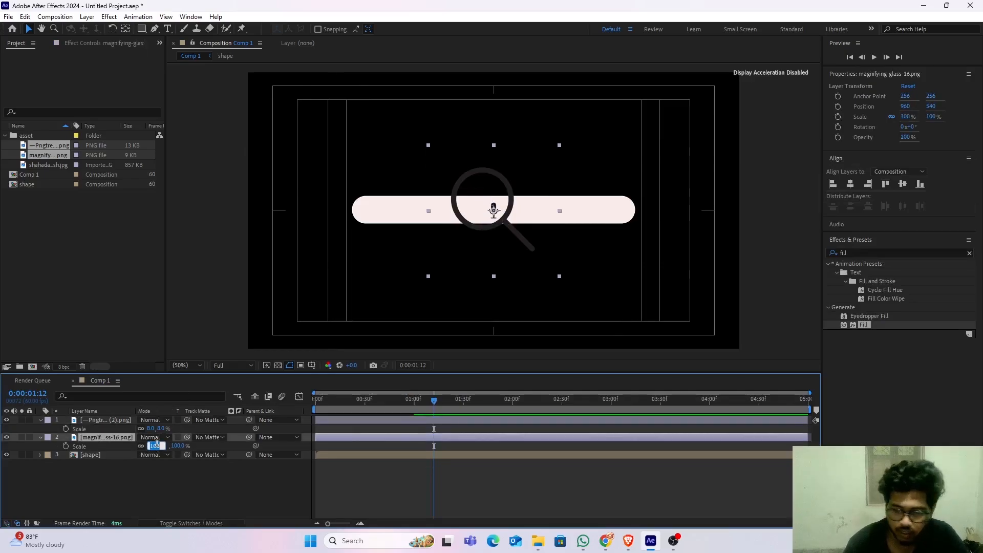
type("12")
left_click(99, 496)
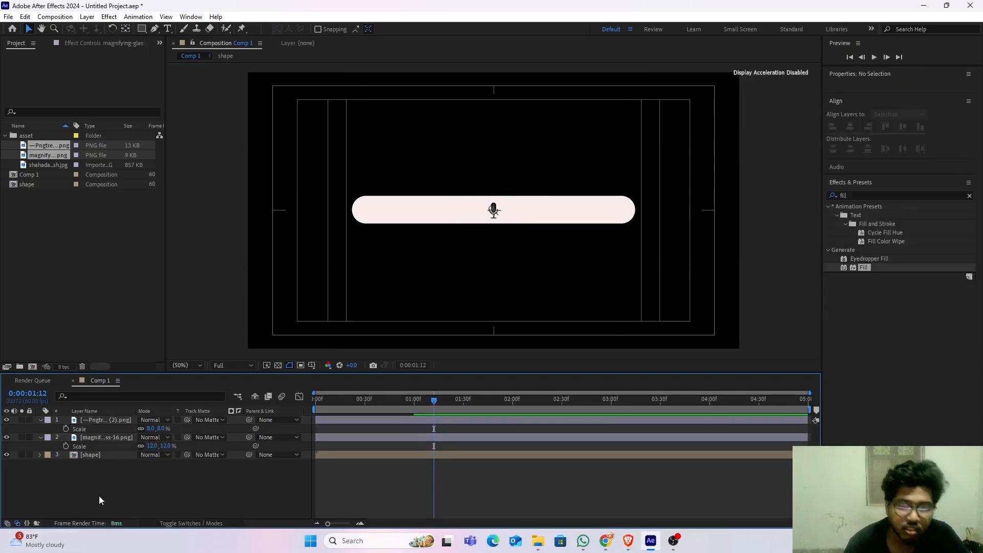
left_click(153, 446)
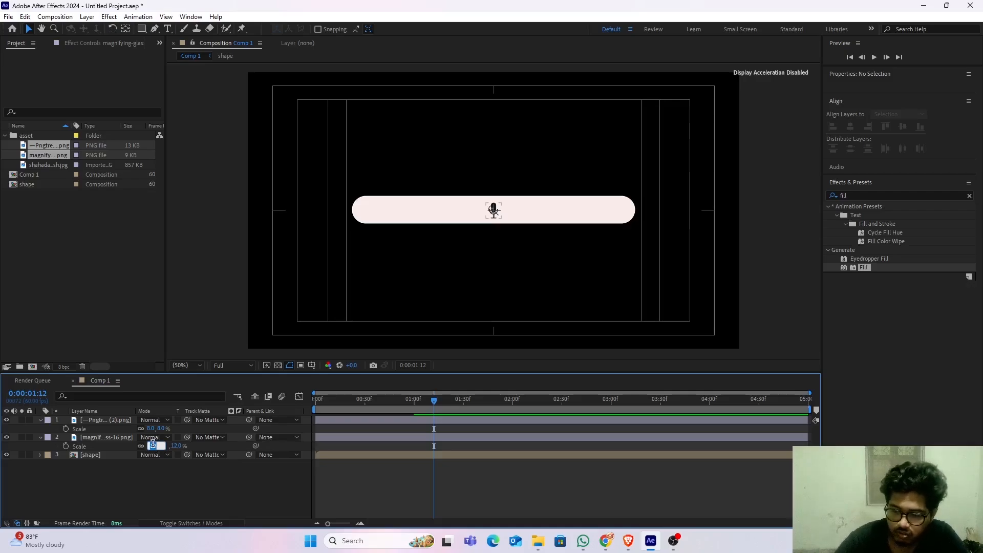
type("14.0")
left_click(149, 487)
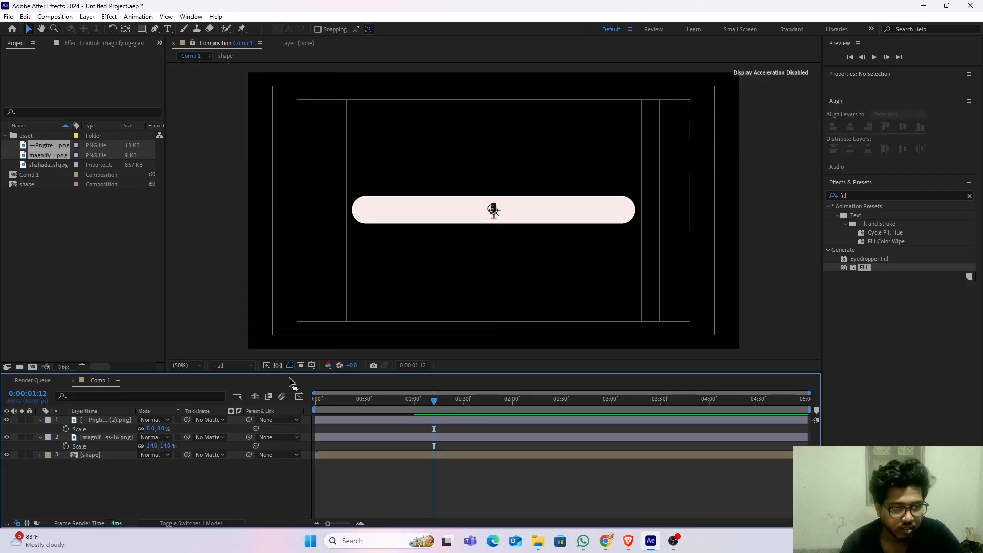
left_click(159, 429)
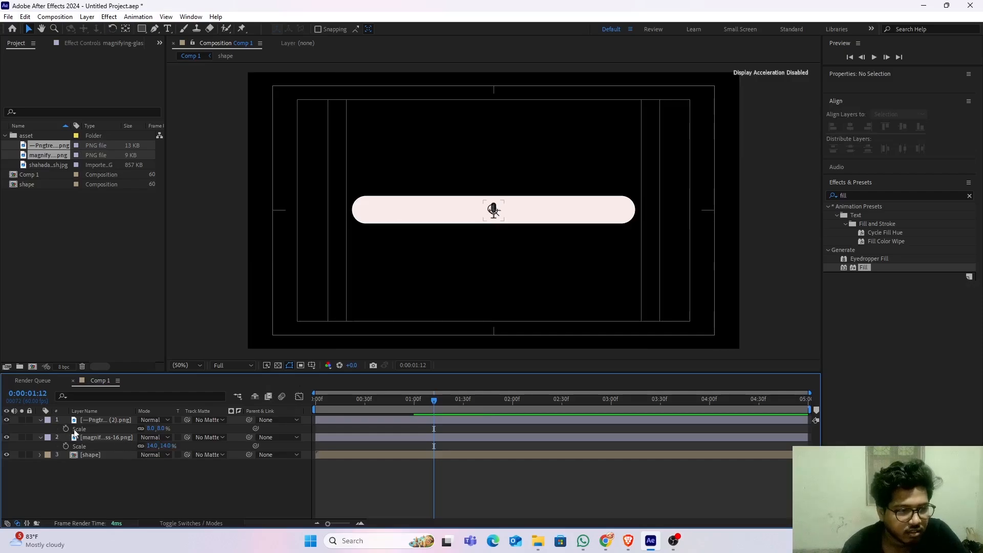
Step: Nudge the microphone icon horizontally to the right end of the bar, at X position 1462
left_click(494, 211)
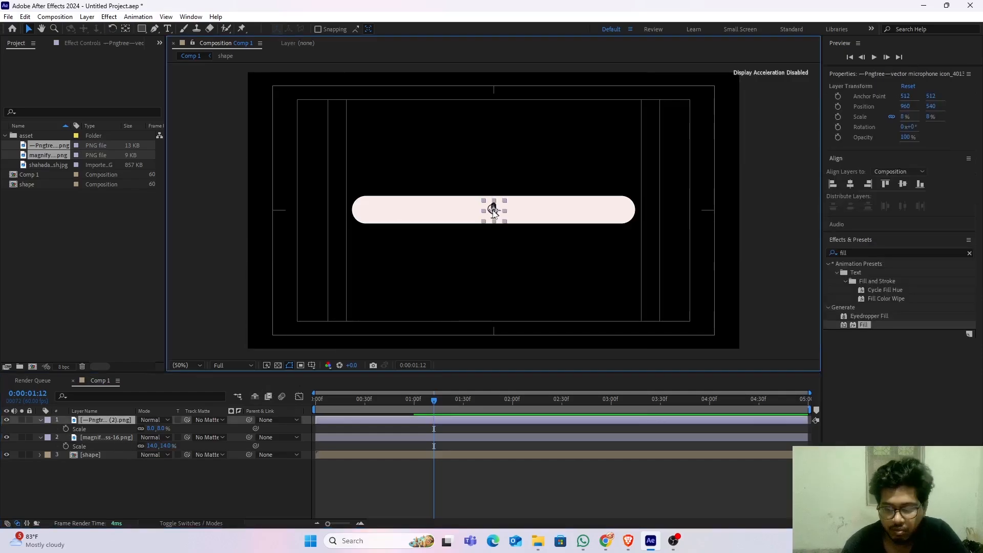
key("Left")
key("Left")
key("Left")
key("Left")
key("Left")
key("Left")
key("Left")
key("Left")
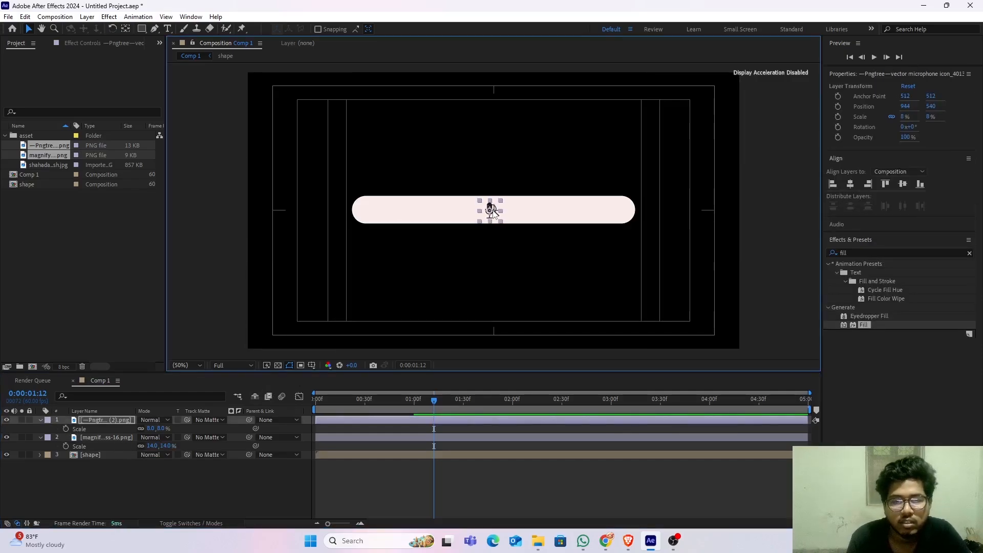
key("shift+Right")
key("shift+Right")
key("shift+Right")
key("shift+Right")
key("shift+Right")
key("shift+Right")
key("shift+Right")
key("shift+Right")
key("shift+Right")
key("shift+Right")
key("shift+Right")
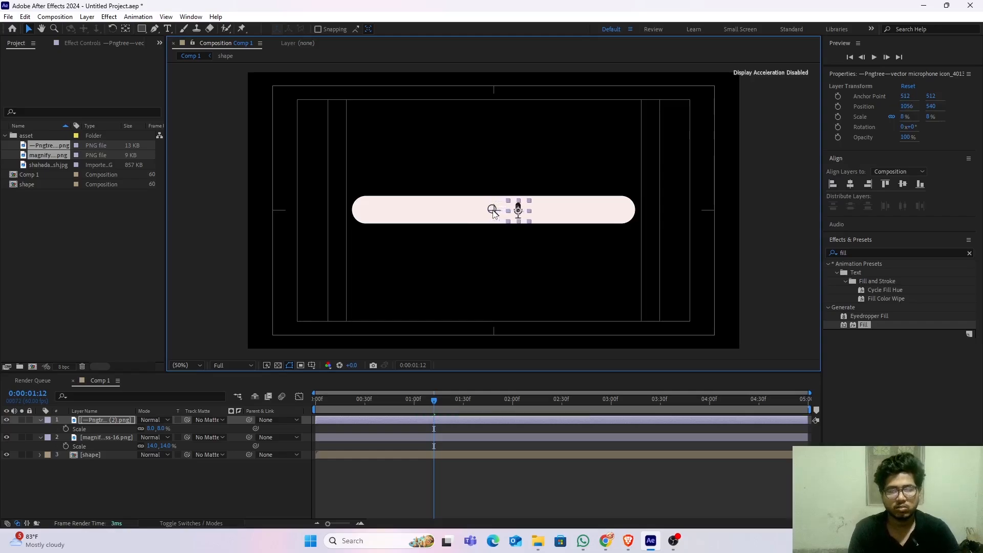
key("shift+Right")
key("shift+Right")
key("shift+Right")
key("shift+Right")
key("shift+Right")
key("shift+Right")
key("shift+Right")
key("shift+Right")
key("shift+Right")
key("shift+Right")
key("shift+Right")
key("shift+Right")
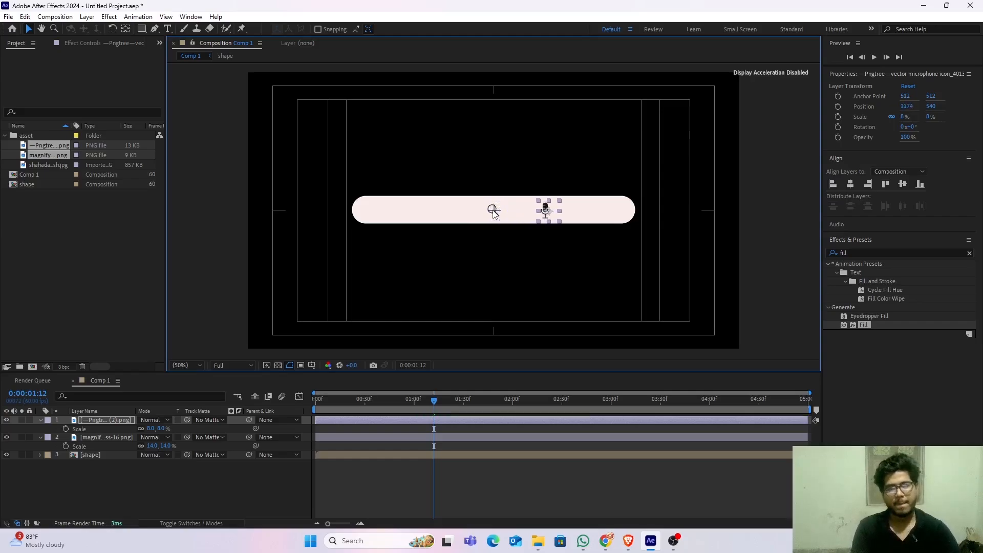
key("shift+Right")
key("shift+Right")
key("shift+Right")
key("shift+Right")
key("shift+Right")
key("shift+Right")
key("shift+Right")
key("shift+Right")
key("shift+Right")
key("shift+Right")
key("shift+Right")
key("shift+Right")
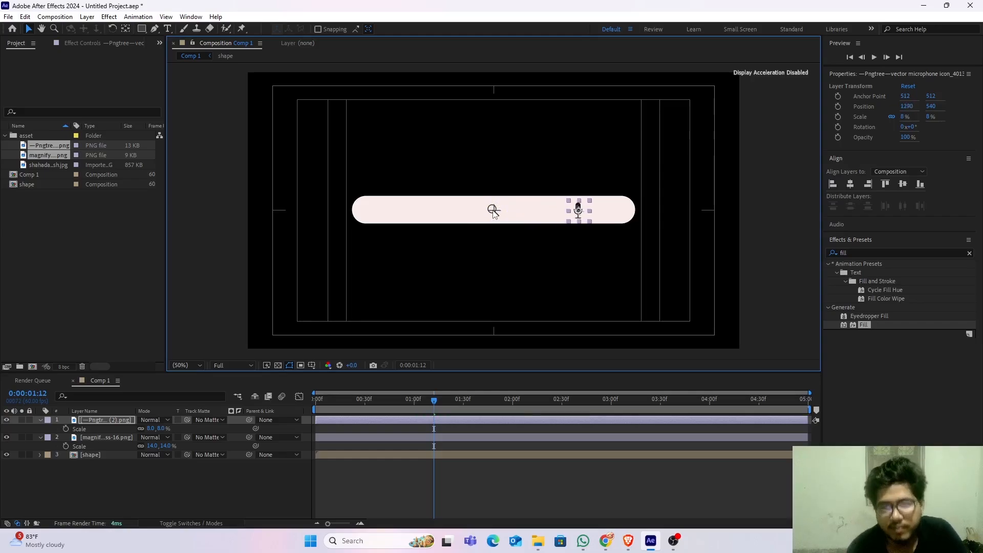
key("shift+Right")
key("shift+Right")
key("shift+Right")
key("shift+Right")
key("shift+Right")
key("shift+Right")
key("shift+Right")
key("shift+Right")
key("shift+Right")
key("shift+Right")
key("shift+Right")
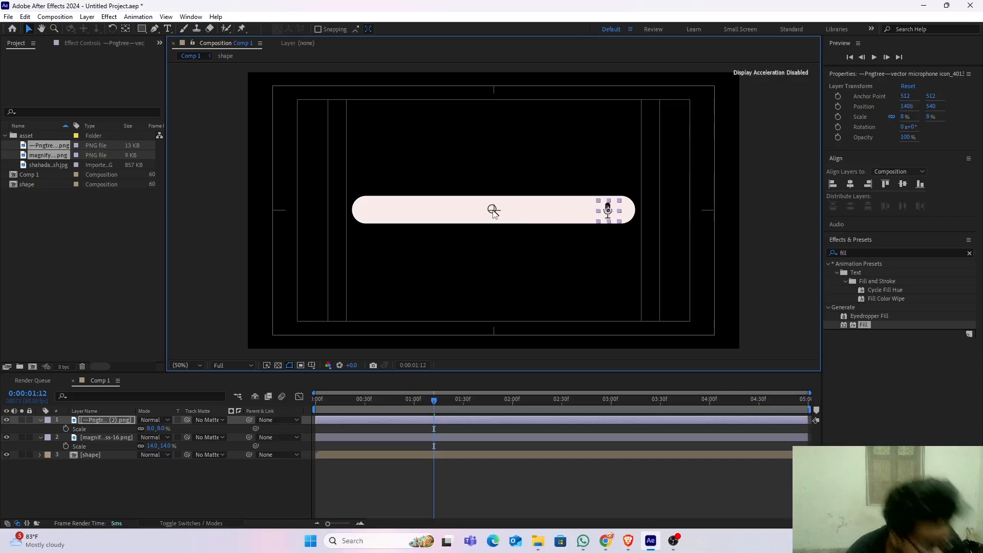
key("shift+Right")
key("shift+Right")
key("shift+Right")
key("shift+Right")
key("shift+Right")
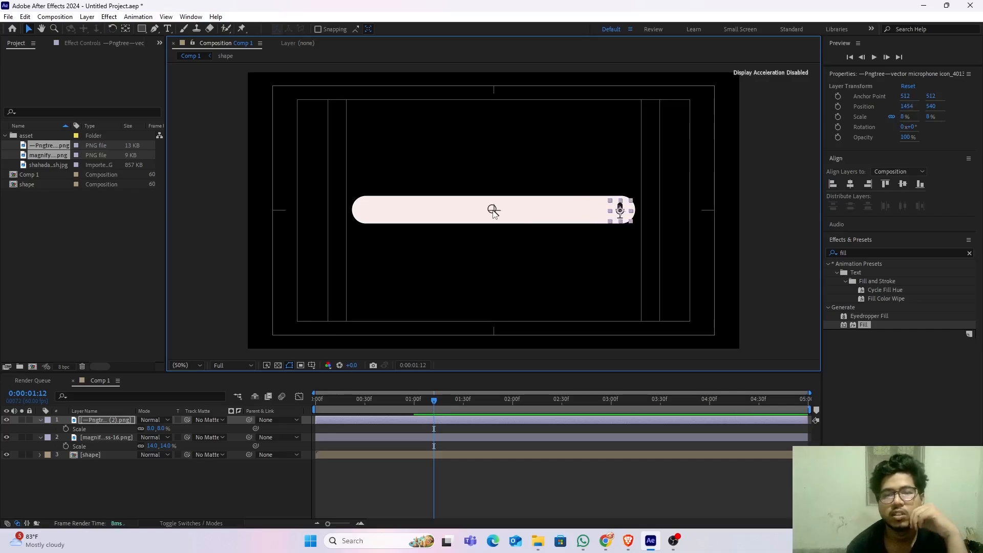
key("Right")
key("Right")
key("Right")
key("Right")
key("Right")
key("Right")
key("Right")
key("Right")
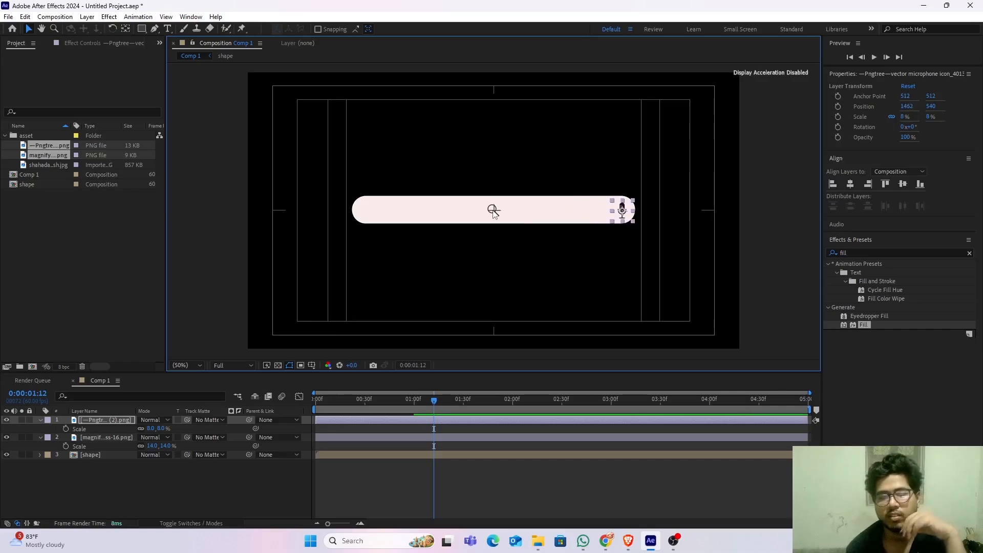
Step: Nudge the magnifying glass icon horizontally to the left end of the bar, at X position 462
left_click(493, 211)
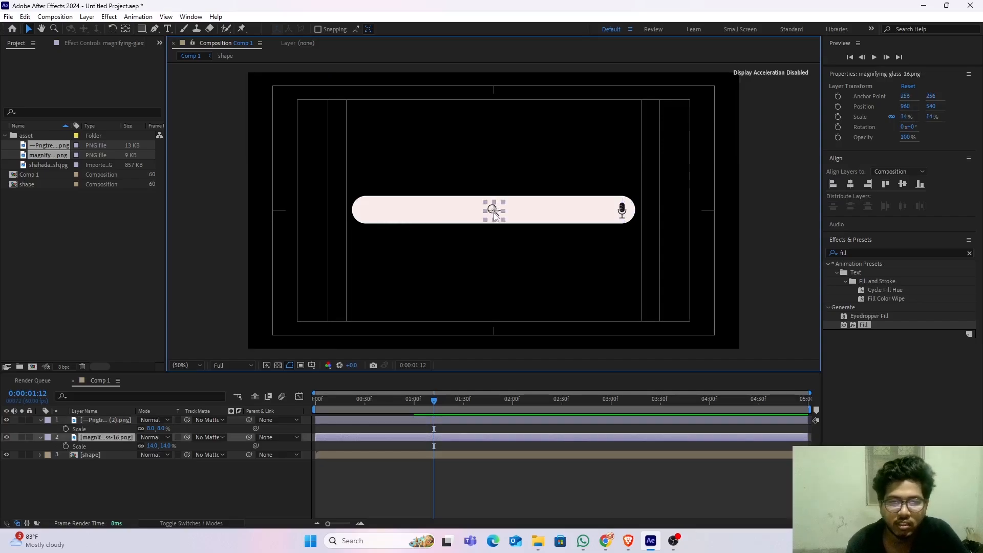
key("Left")
key("Left")
key("Left")
key("Left")
key("Left")
key("Left")
key("Left")
key("Left")
key("Left")
key("Left")
key("Left")
key("Left")
key("Left")
key("Left")
key("Left")
key("Left")
key("Left")
key("Left")
key("Left")
key("Left")
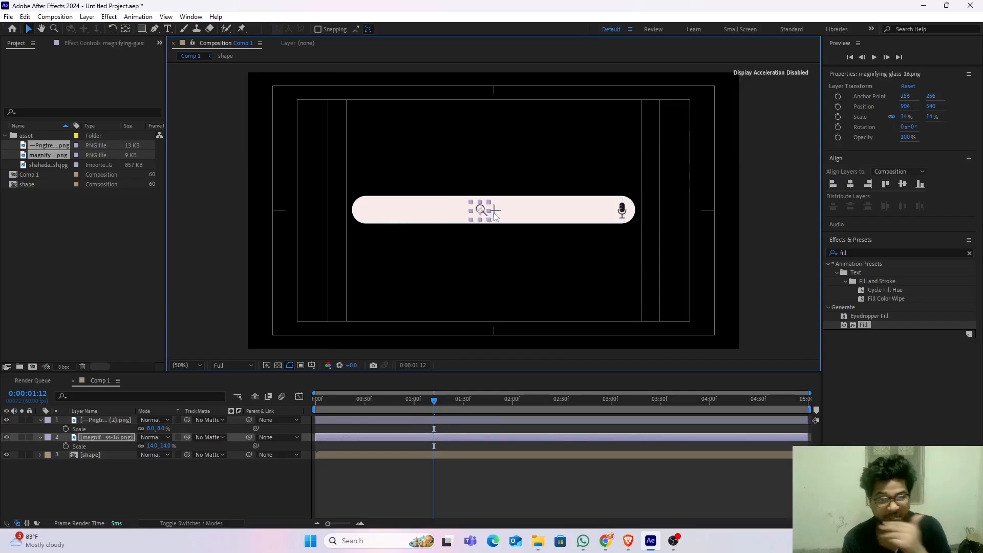
key("Left")
key("Left")
key("Left")
key("Left")
key("Left")
key("Left")
key("Left")
key("Left")
key("Left")
key("Left")
key("Left")
key("Left")
key("Left")
key("Left")
key("Left")
key("Left")
key("Left")
key("Left")
key("Left")
key("Left")
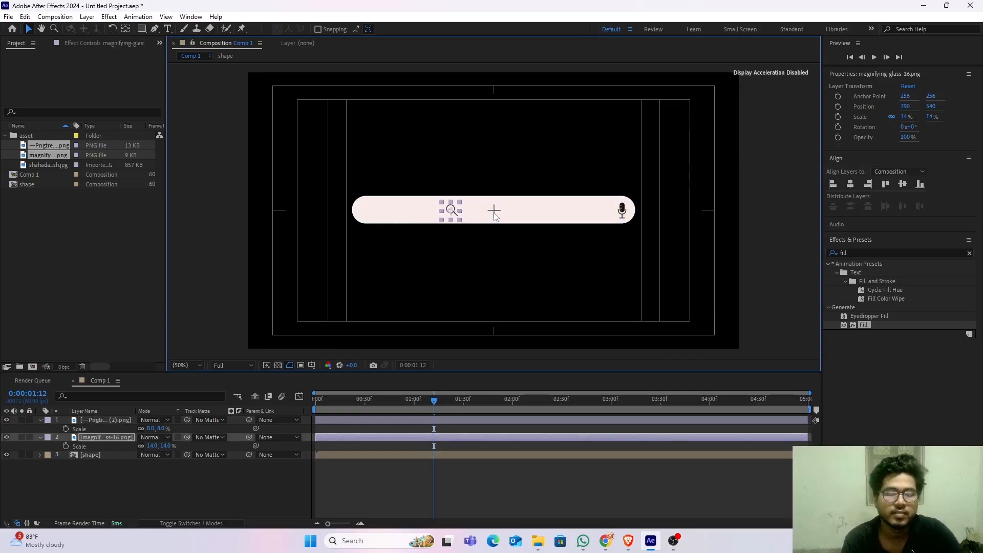
key("Left")
key("Left")
key("Left")
key("Left")
key("Left")
key("Left")
key("Left")
key("Left")
key("Left")
key("Left")
key("Left")
key("Left")
key("Left")
key("Left")
key("Left")
key("Left")
key("Left")
key("Left")
key("Left")
key("Left")
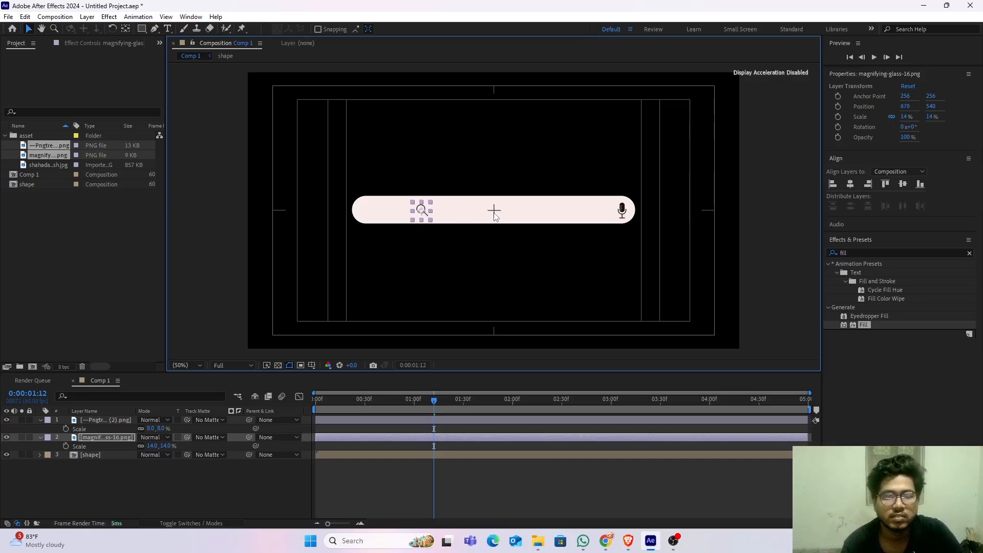
key("Left")
key("Left")
key("Left")
key("Left")
key("Left")
key("Left")
key("Left")
key("Left")
key("Left")
key("Left")
key("Left")
key("Left")
key("Left")
key("Left")
key("Left")
key("Left")
key("Left")
key("Left")
key("Left")
key("Left")
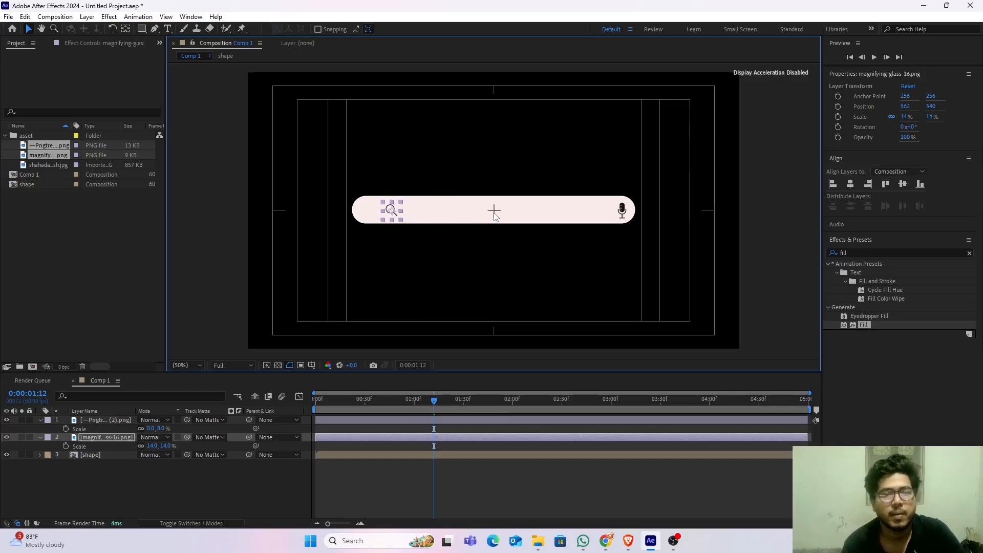
key("Left")
key("Left")
key("Left")
key("Left")
key("Left")
key("Left")
key("Left")
key("Left")
key("Left")
key("Left")
key("Left")
key("Left")
key("Left")
key("Left")
key("Left")
key("Left")
key("Left")
key("Left")
key("Left")
key("Left")
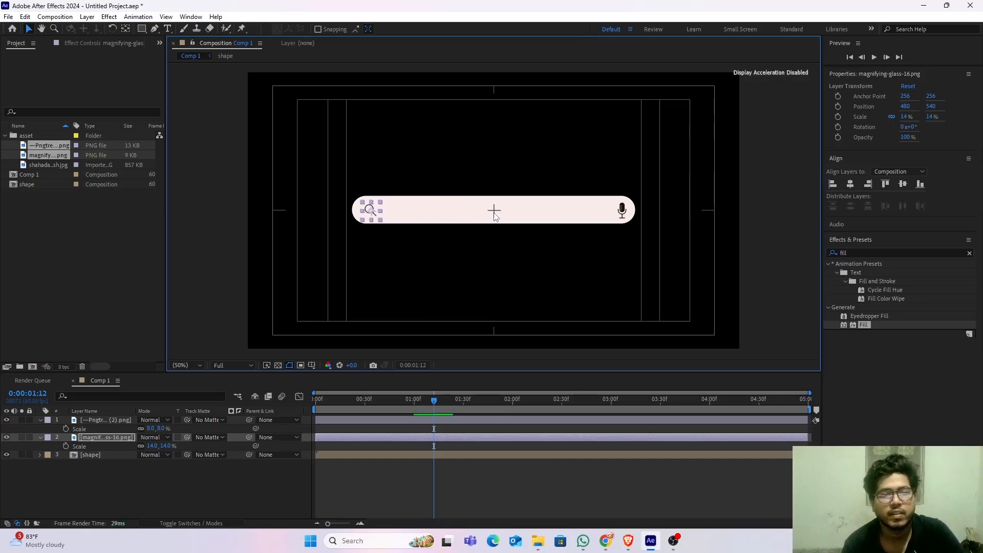
key("Left")
key("Left")
key("Left")
key("Left")
key("Left")
key("Left")
key("Left")
key("Left")
key("Left")
key("Left")
key("Left")
key("Left")
key("Left")
key("Left")
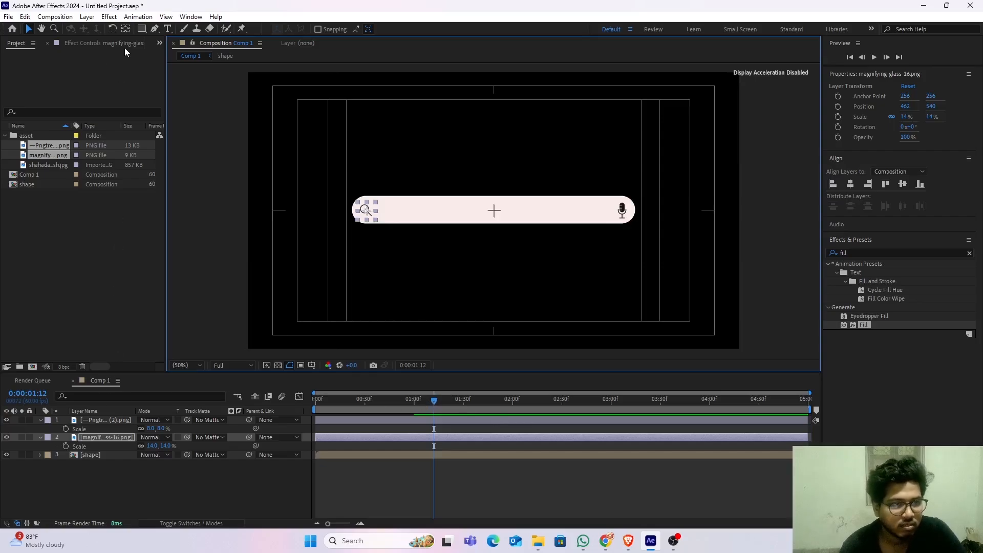
Step: Add a text layer reading "serach" on the bar, just beside the magnifying glass
left_click(168, 28)
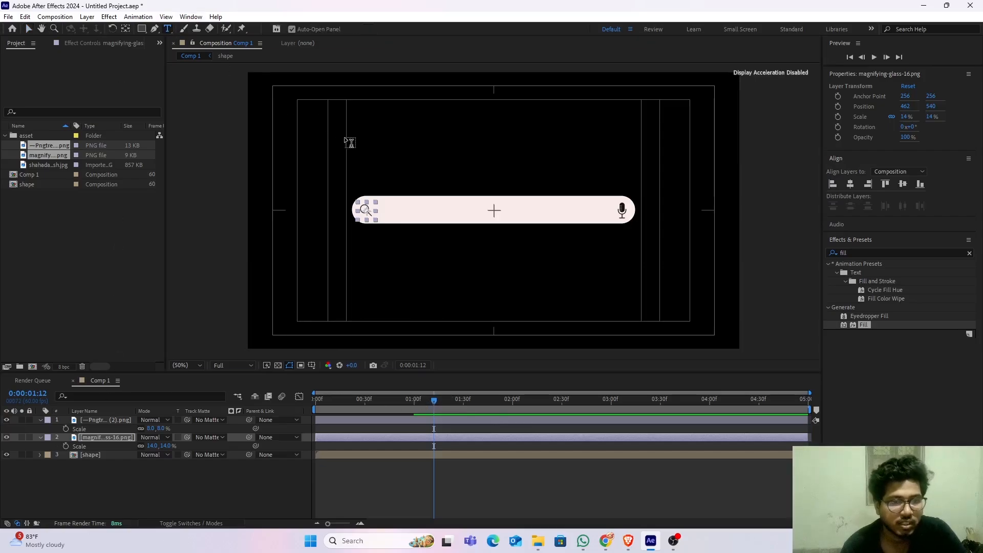
left_click(384, 206)
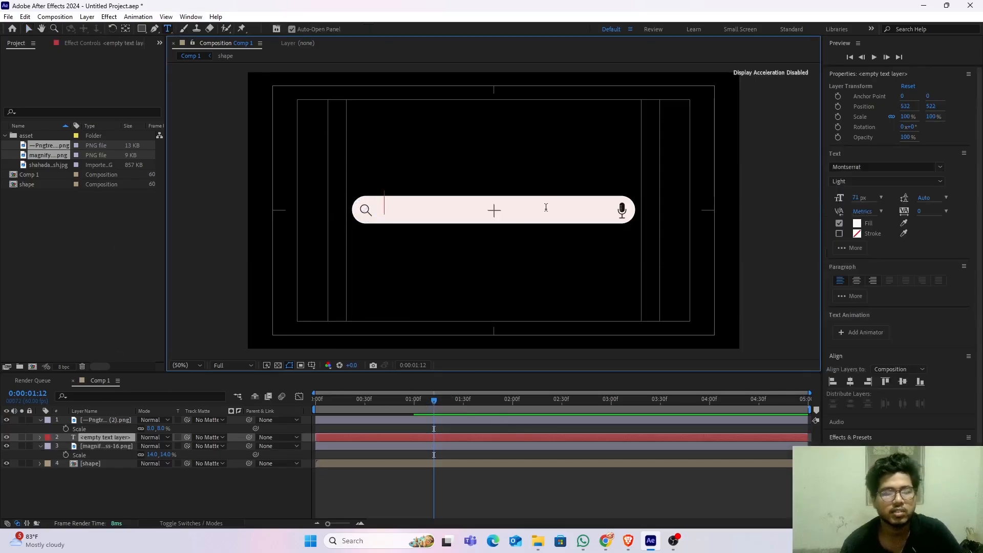
type("serach")
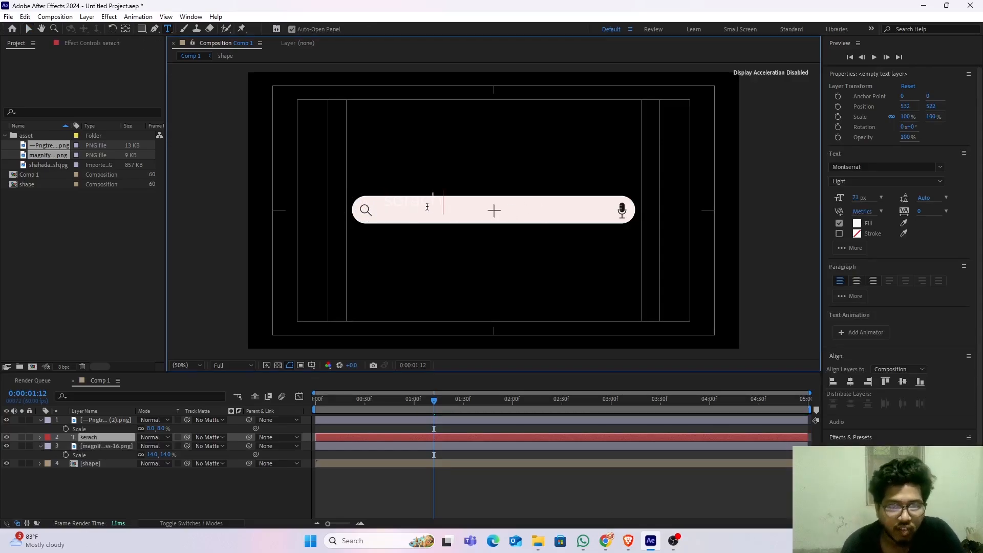
Step: Change the fill colour of all the text in the new layer to near-black 090909
left_click_drag(438, 200, 371, 198)
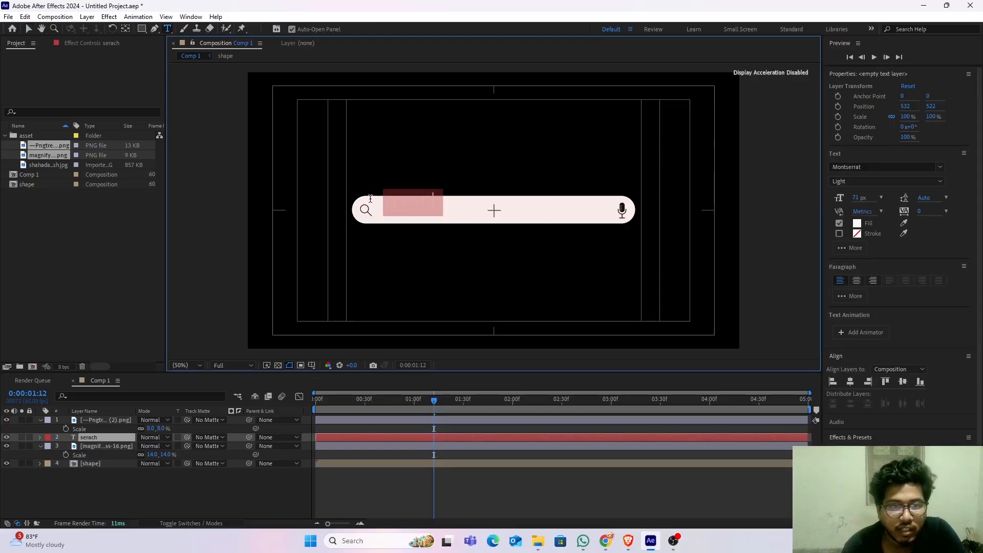
left_click(857, 224)
left_click(375, 330)
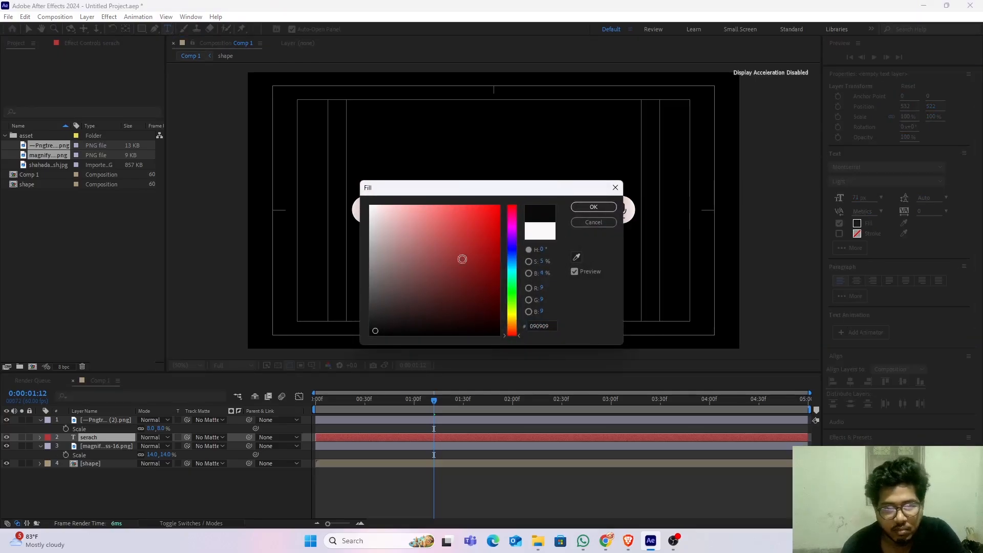
left_click(608, 207)
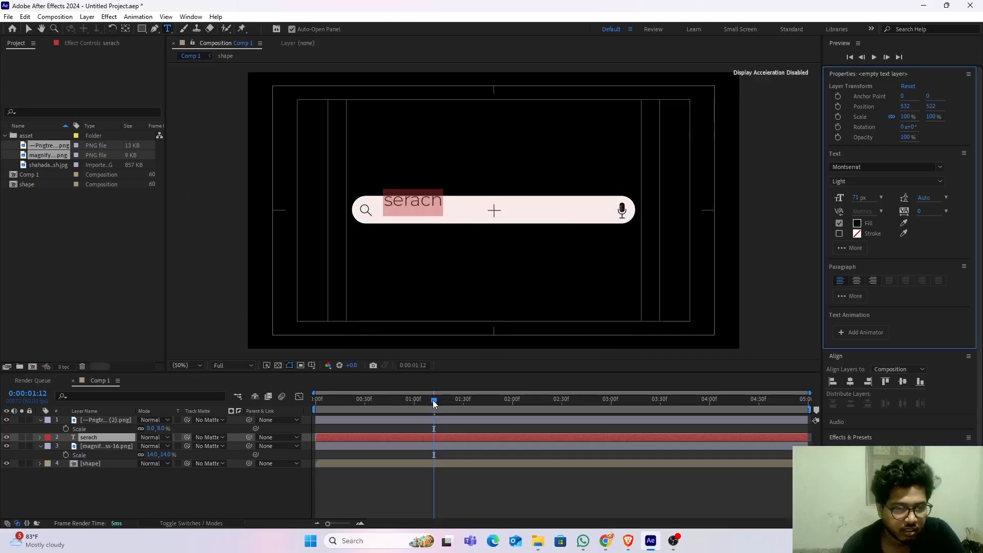
Step: At 0:00:01:00, move the text layer down into the bar and closer to the magnifying glass, at position 500, 554
mouse_move(433, 404)
left_mouse_down()
mouse_move(305, 428)
mouse_move(313, 410)
mouse_move(435, 402)
mouse_move(413, 398)
left_mouse_up()
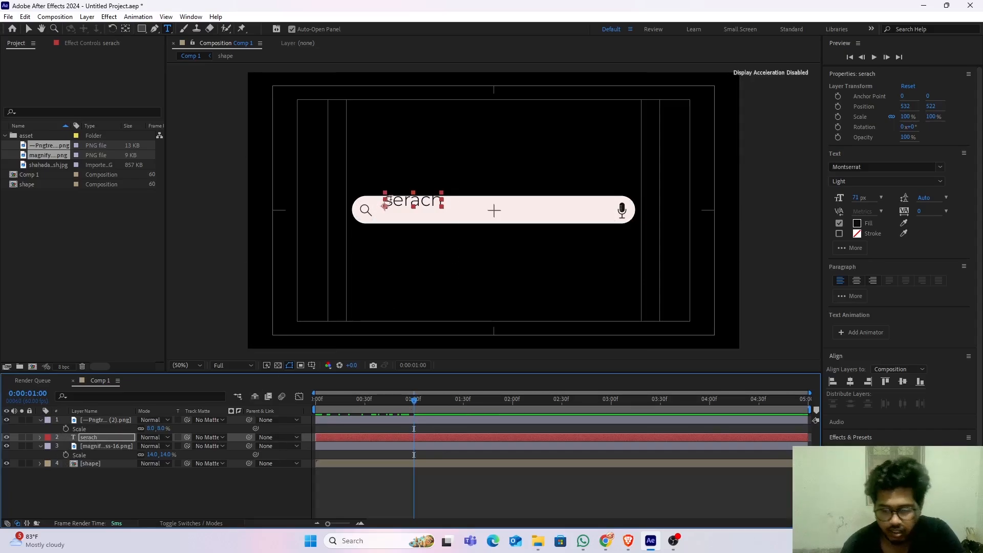
left_click_drag(389, 200, 389, 207)
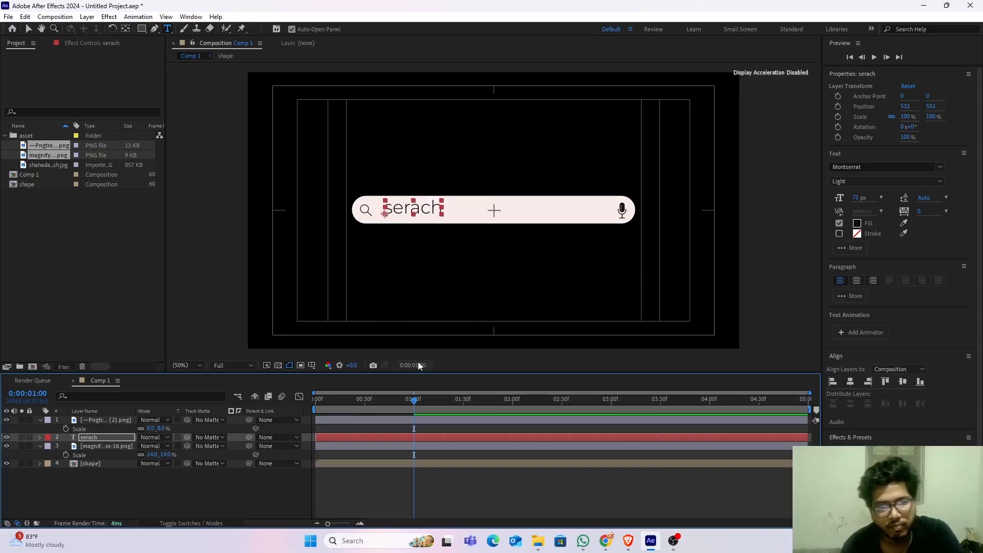
key("Left")
key("Left")
key("Left")
key("Left")
key("Left")
key("Left")
key("Left")
key("Left")
key("Left")
key("Left")
key("Left")
key("Left")
key("Left")
key("Left")
key("Left")
key("Left")
key("Left")
key("Left")
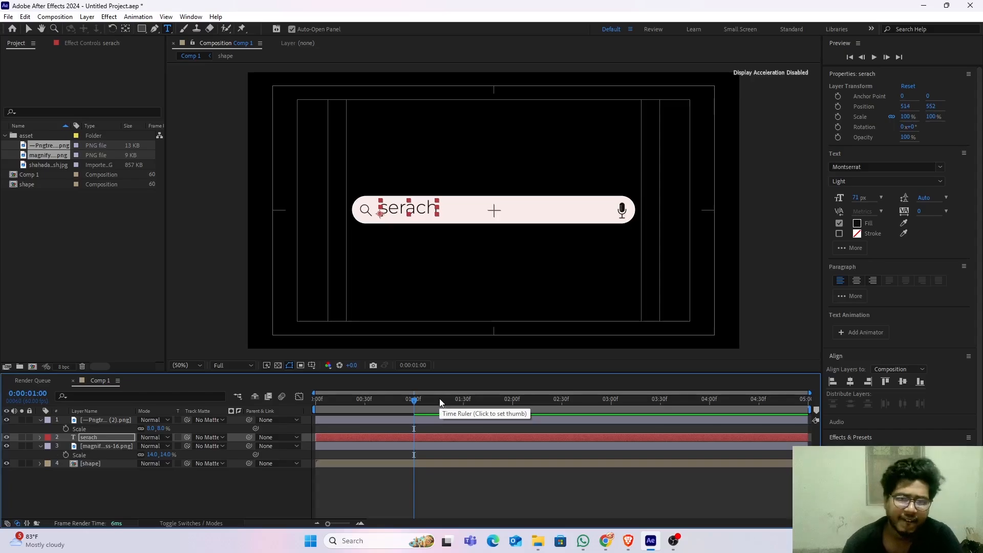
key("Left")
key("Left")
key("Left")
key("Left")
key("Left")
key("Left")
key("Left")
key("Left")
key("Left")
key("Left")
key("Left")
key("Left")
key("Left")
key("Left")
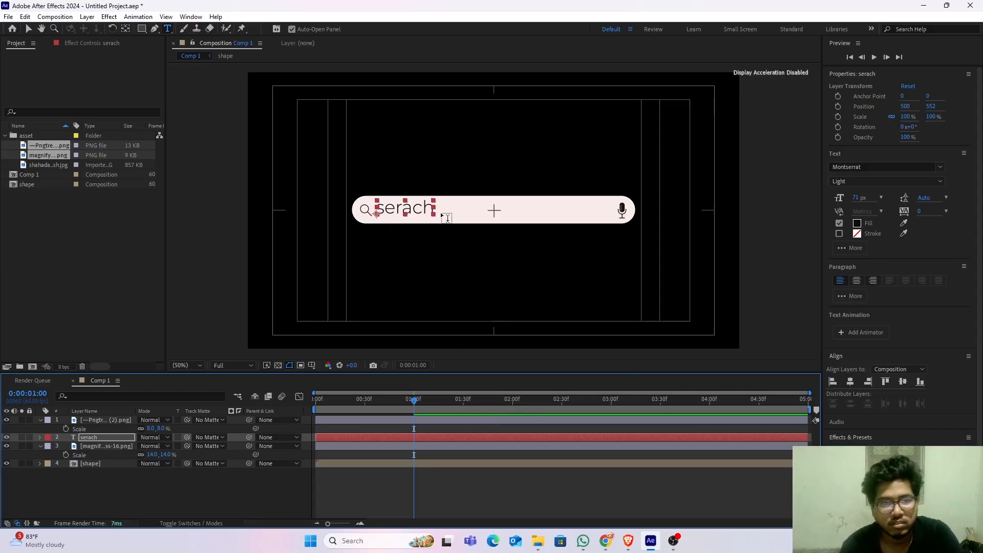
key("Down")
key("Down")
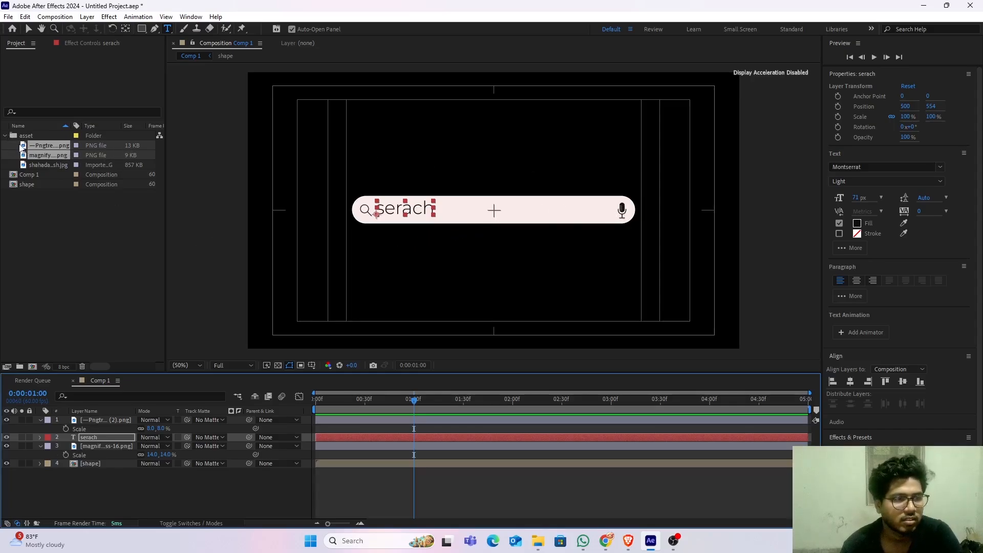
left_click_drag(42, 146, 48, 160)
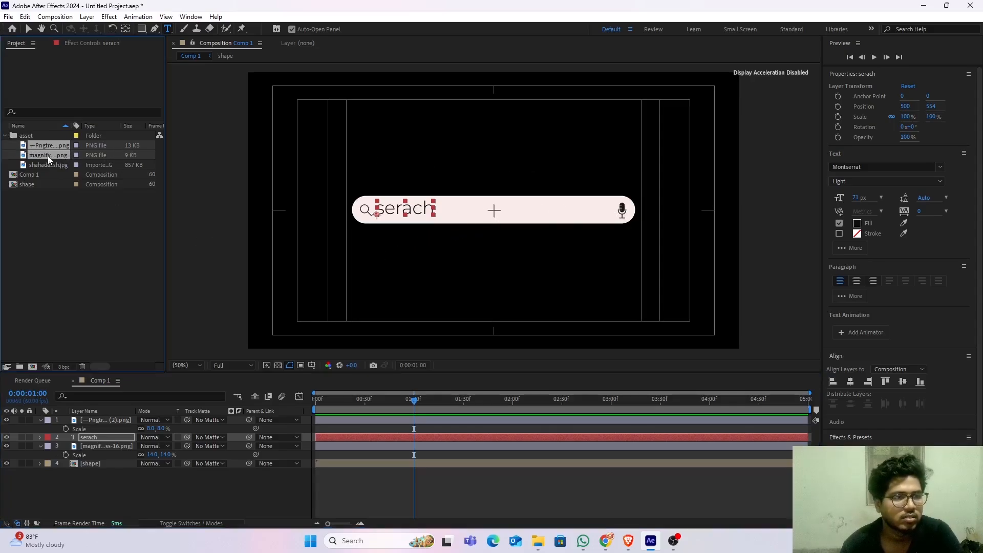
Step: At 0:00:01:02, move the magnifying glass icon's anchor point to its lower-right corner and the microphone icon's to its lower-left corner
left_click(111, 419)
left_click(123, 483)
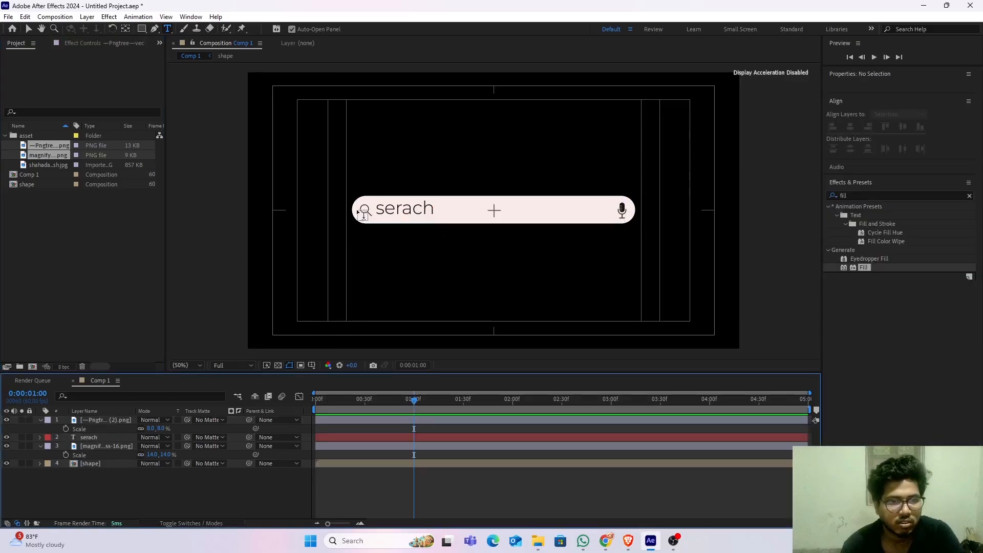
left_click_drag(413, 401, 372, 405)
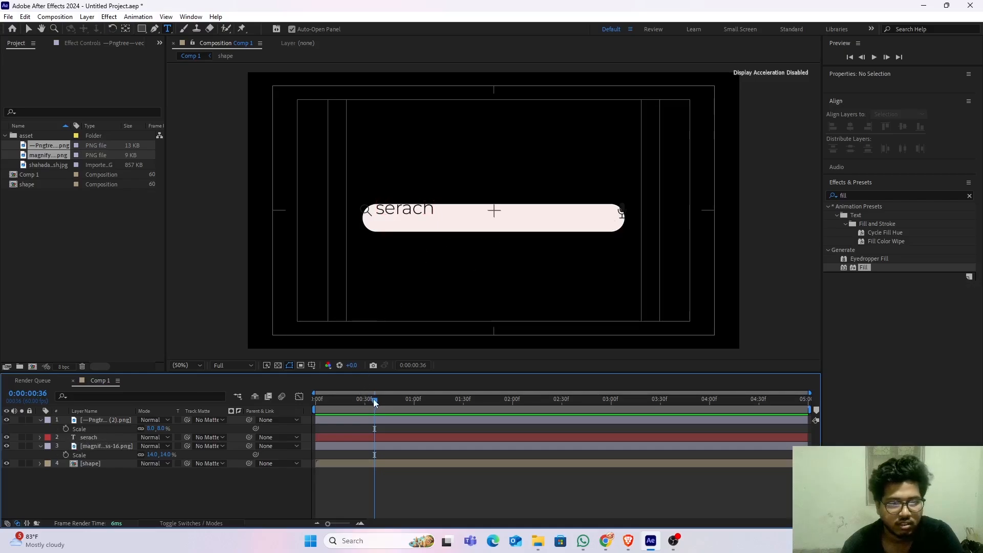
left_click_drag(373, 398, 417, 405)
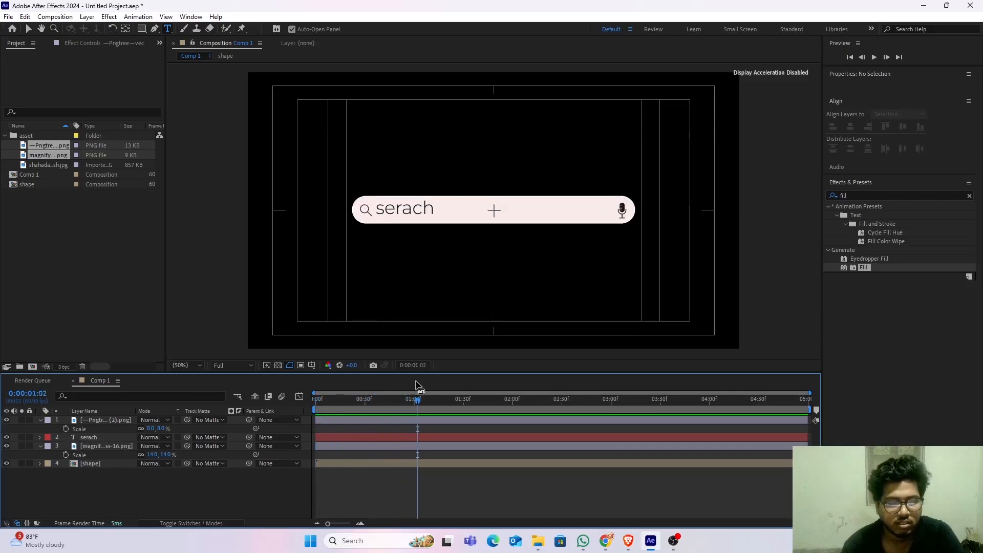
left_click(29, 29)
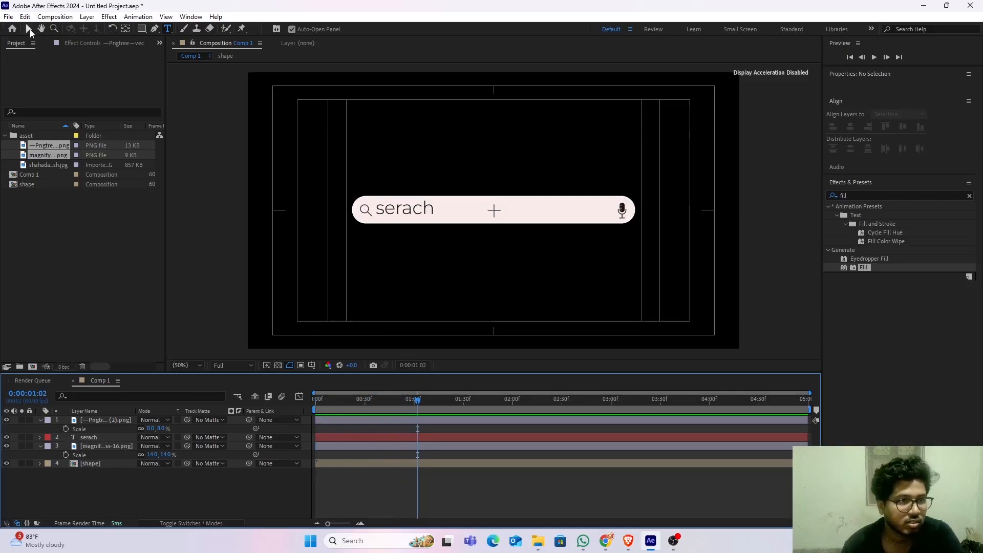
left_click(365, 210)
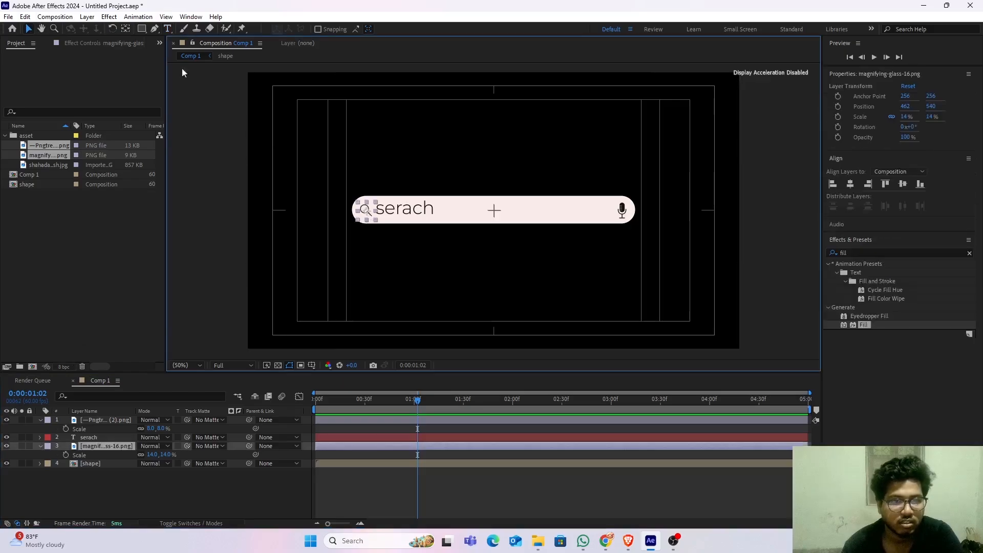
left_click(125, 29)
key(".")
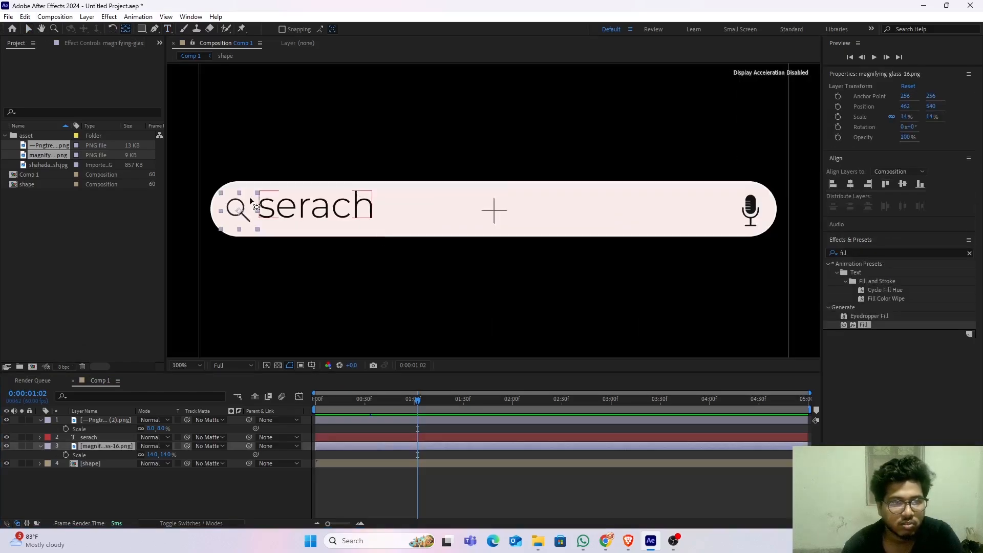
left_click_drag(237, 211, 258, 232)
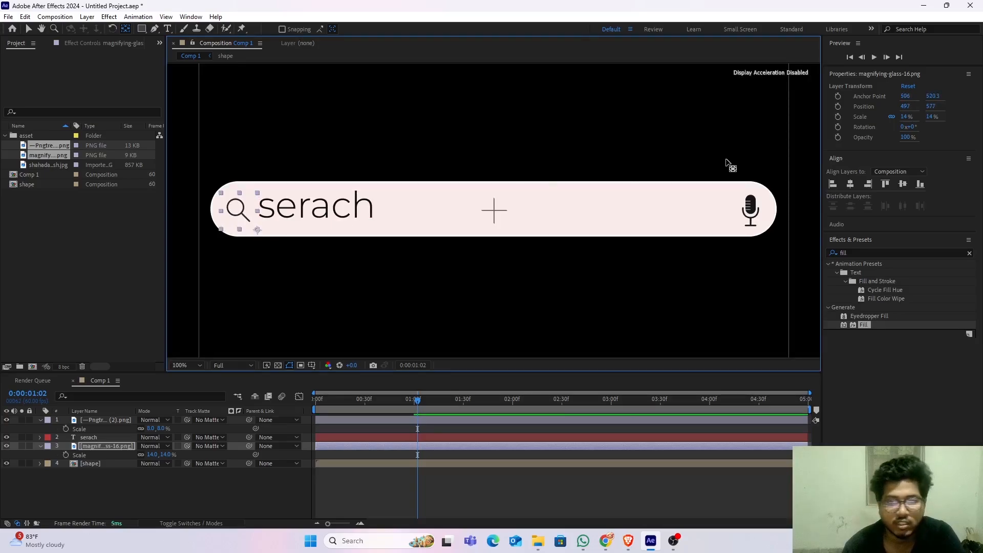
left_click(752, 218)
left_click_drag(751, 211, 731, 234)
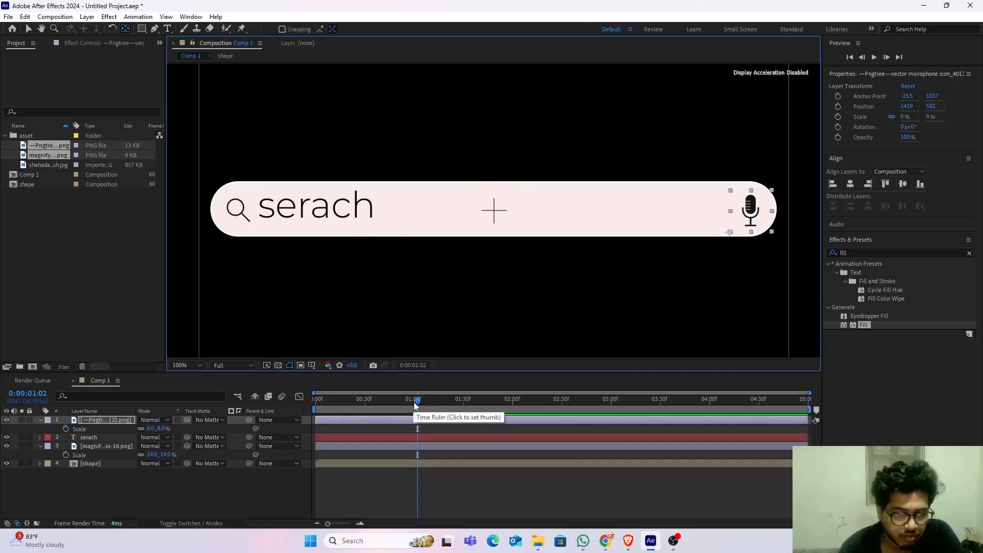
Step: At 0:00:00:36, start Scale keyframing on the microphone and magnifying glass icons, and move the text layer to the top of the layer stack
left_click_drag(418, 404, 375, 423)
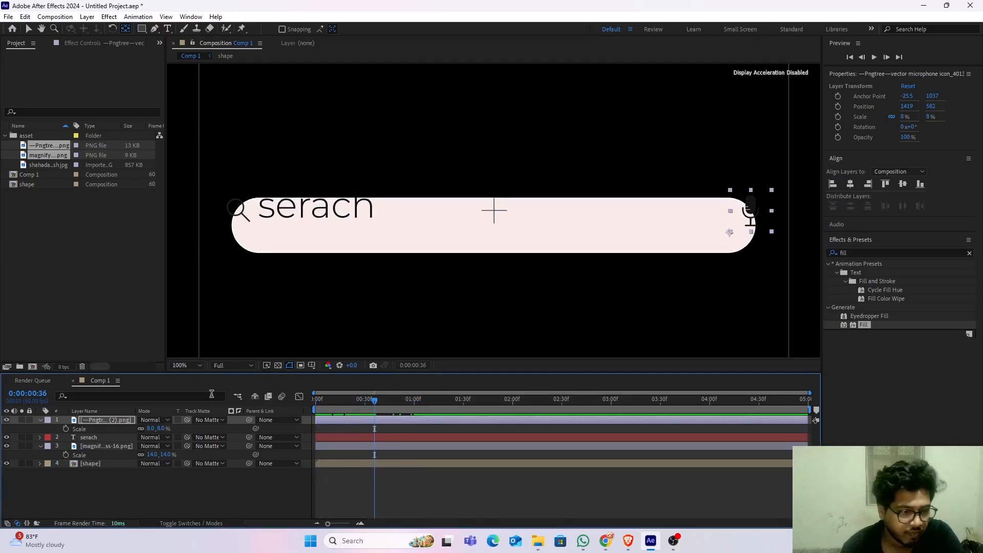
left_click(63, 429)
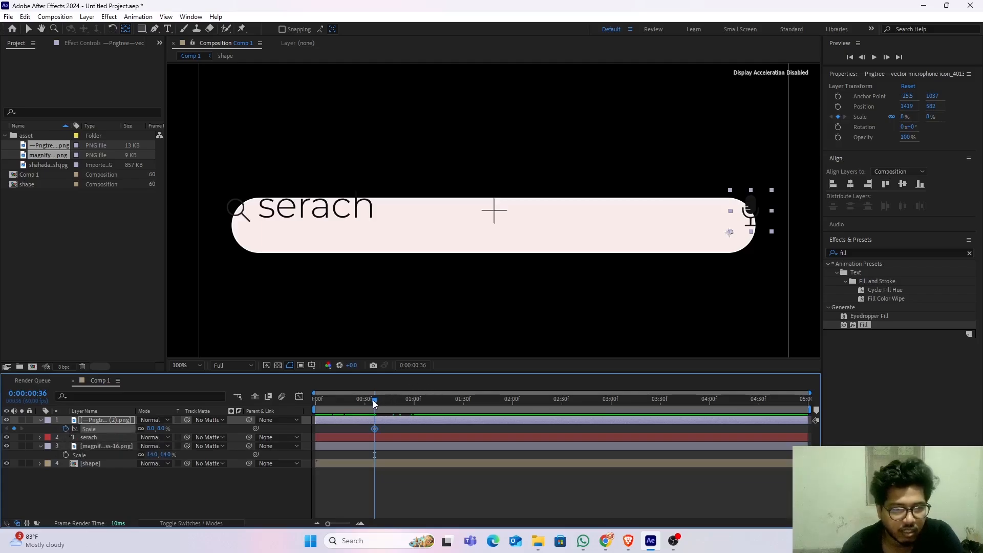
left_click(65, 454)
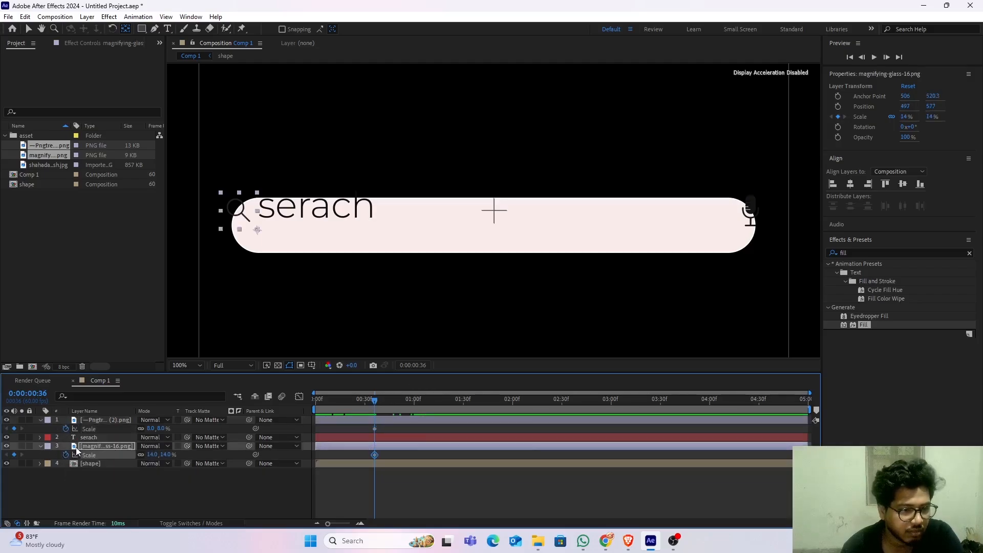
left_click(88, 436)
left_click_drag(88, 437, 88, 414)
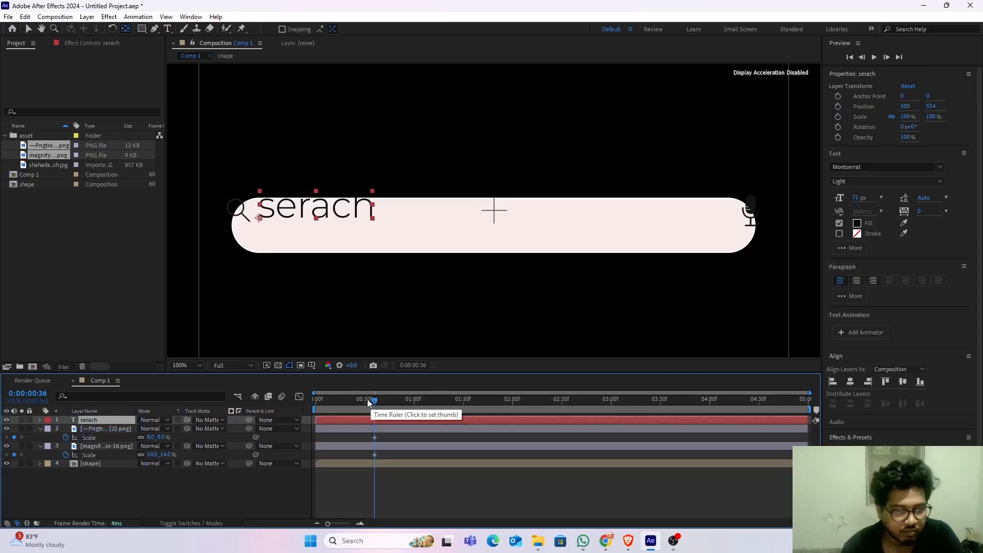
Step: Add Scale keyframes at 0:00:01:00 to both icon layers, keeping their full size
left_click_drag(374, 398, 414, 414)
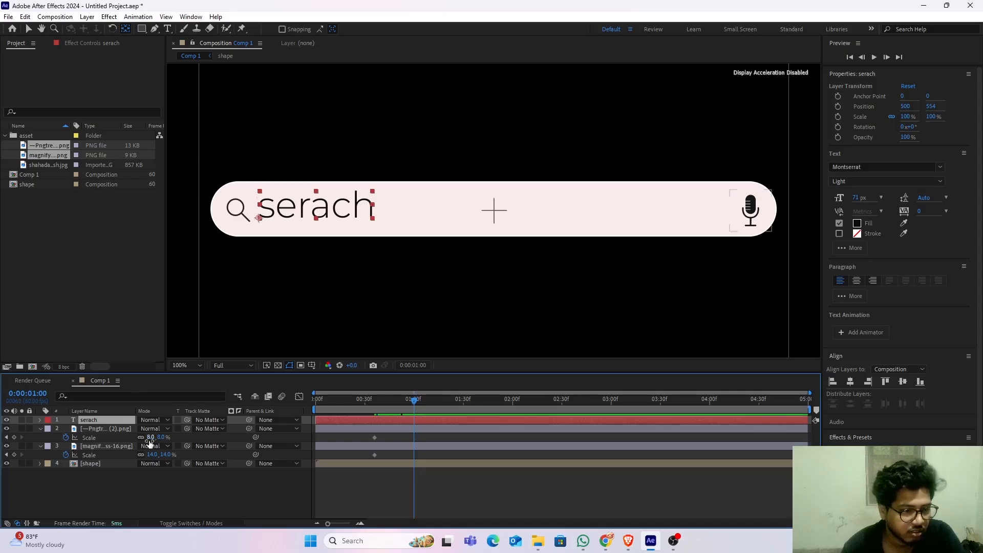
left_click(14, 438)
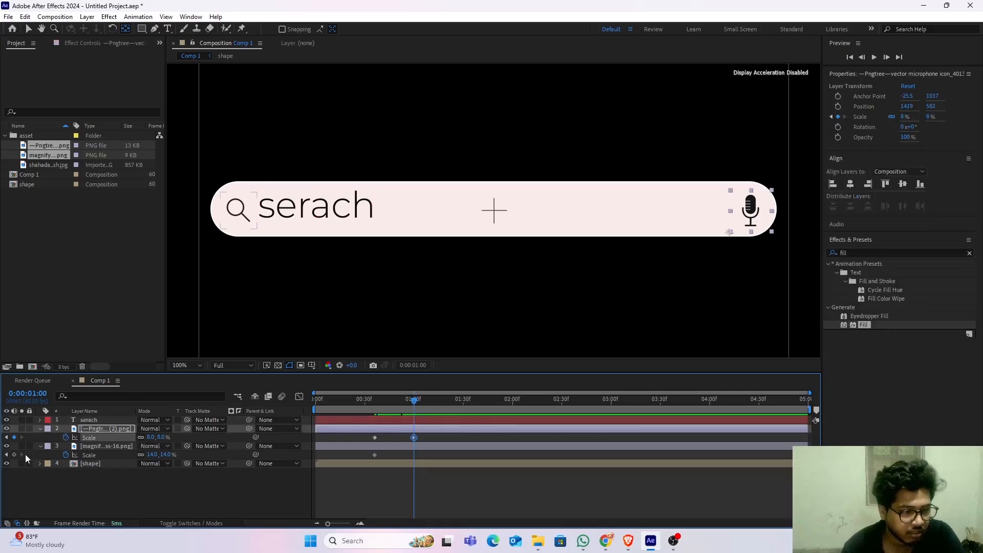
left_click(14, 454)
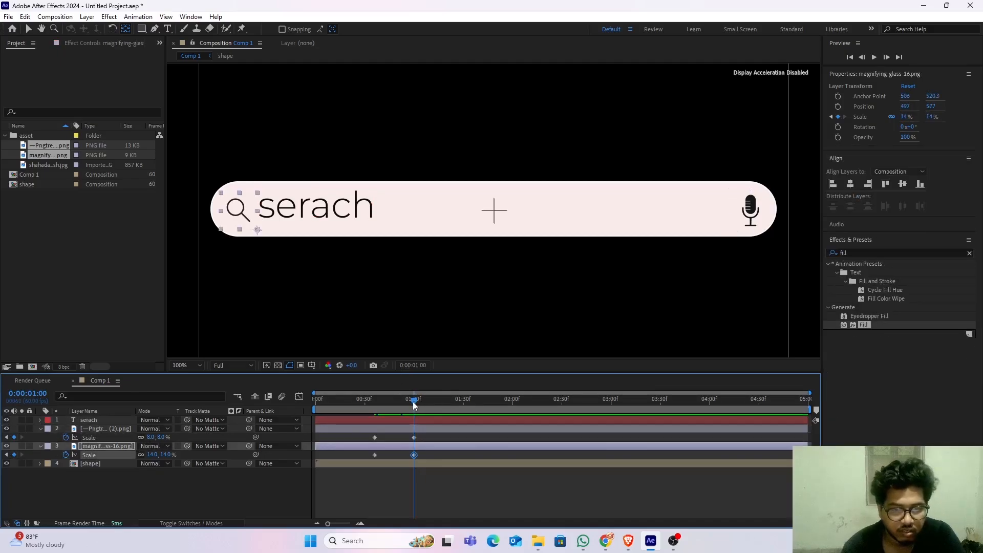
Step: Set the Scale keyframes of both icons at 0:00:00:36 to 0% and play the animation
left_click_drag(415, 400, 374, 408)
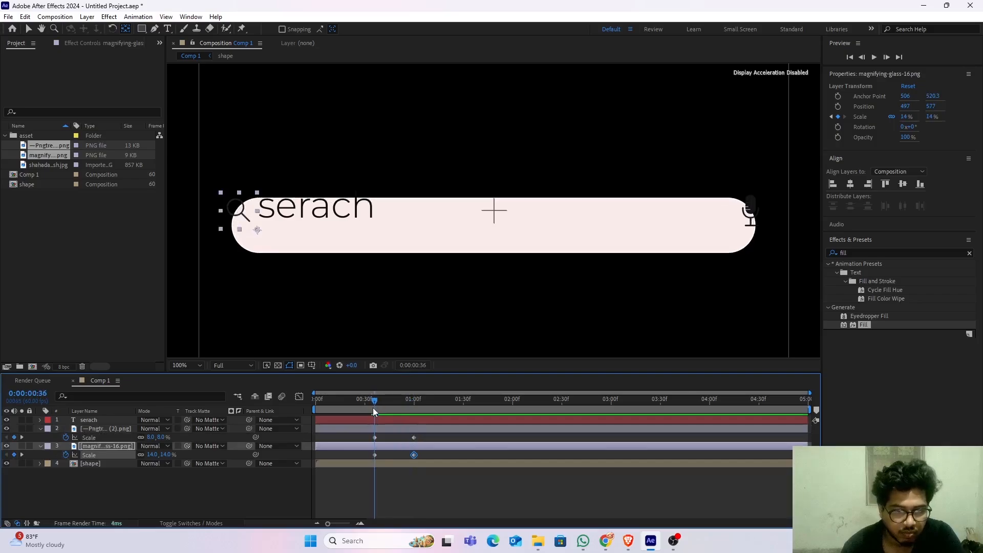
left_click(375, 437)
left_click(151, 438)
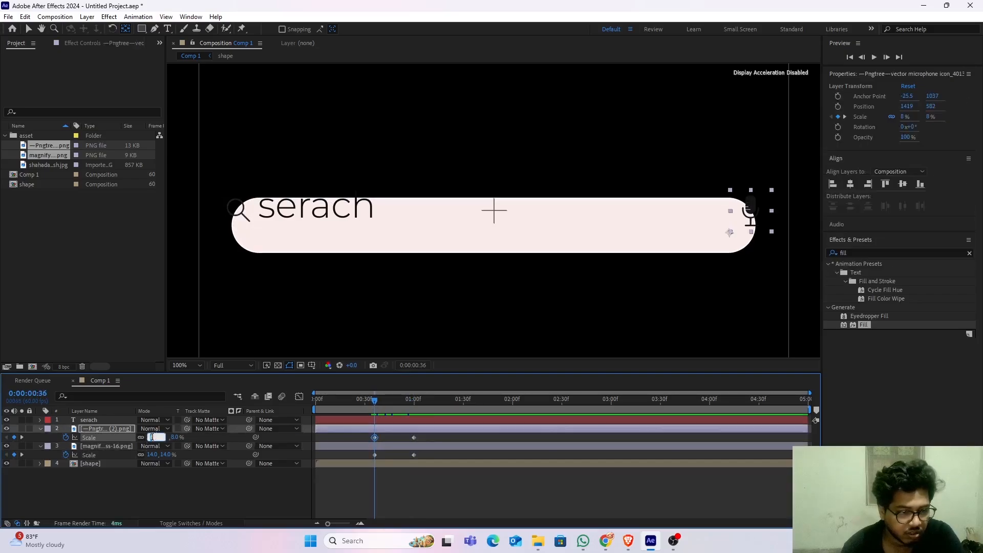
type("0")
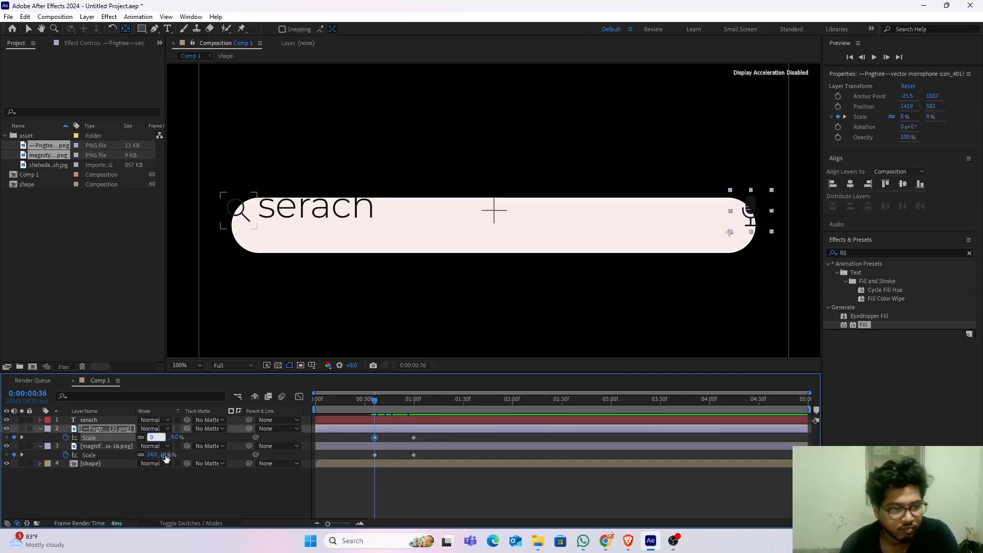
left_click(151, 455)
type("0")
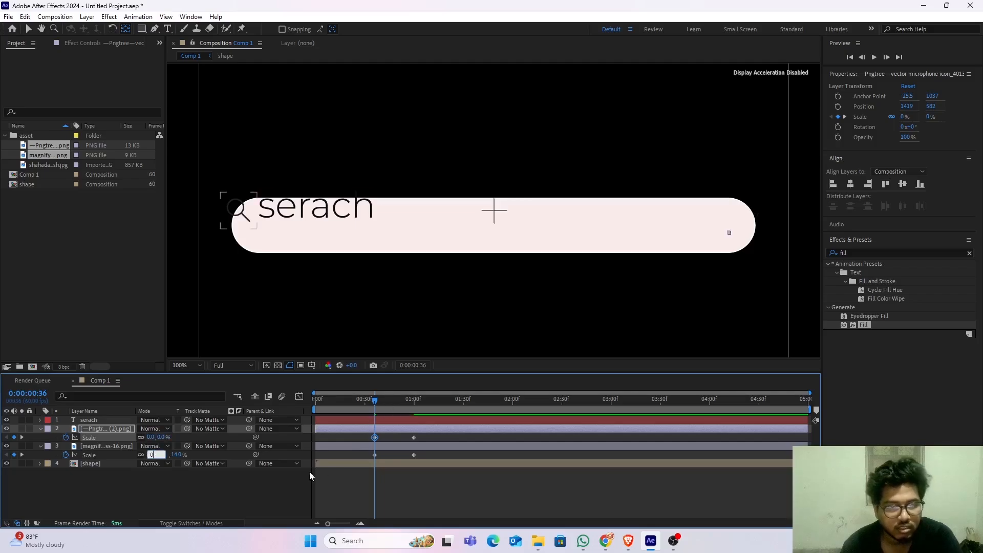
left_click(230, 500)
key("space")
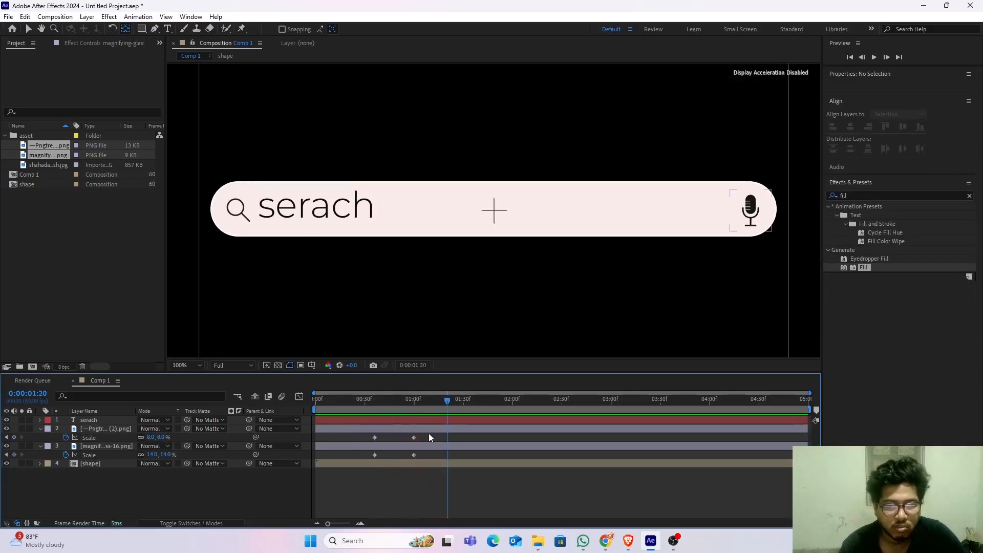
Step: Apply Easy Ease to both icons' Scale keyframes, reshape their speed curves to peak early, and preview the motion
left_click_drag(428, 433, 366, 458)
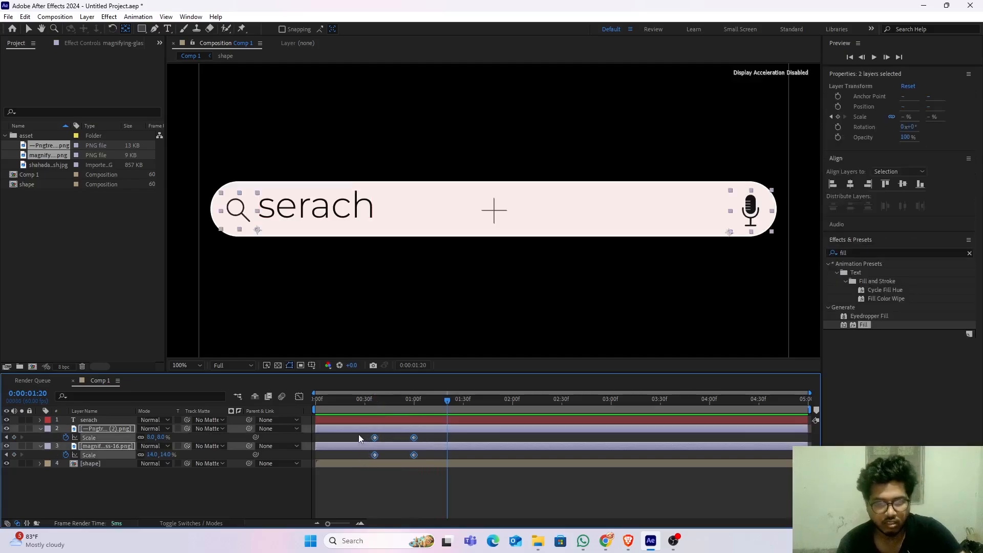
key("F9")
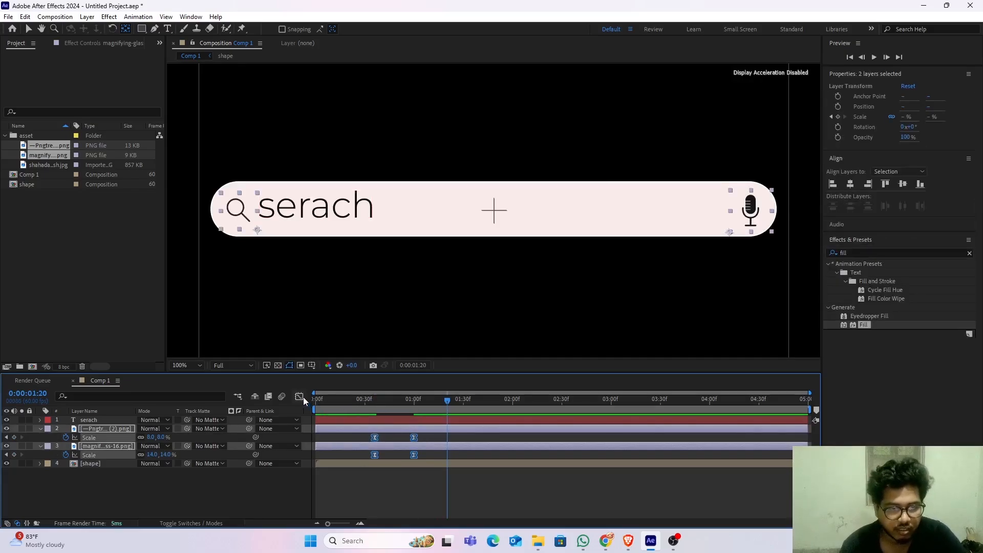
left_click(302, 398)
mouse_move(401, 485)
left_mouse_down()
mouse_move(422, 497)
mouse_move(394, 495)
left_mouse_up()
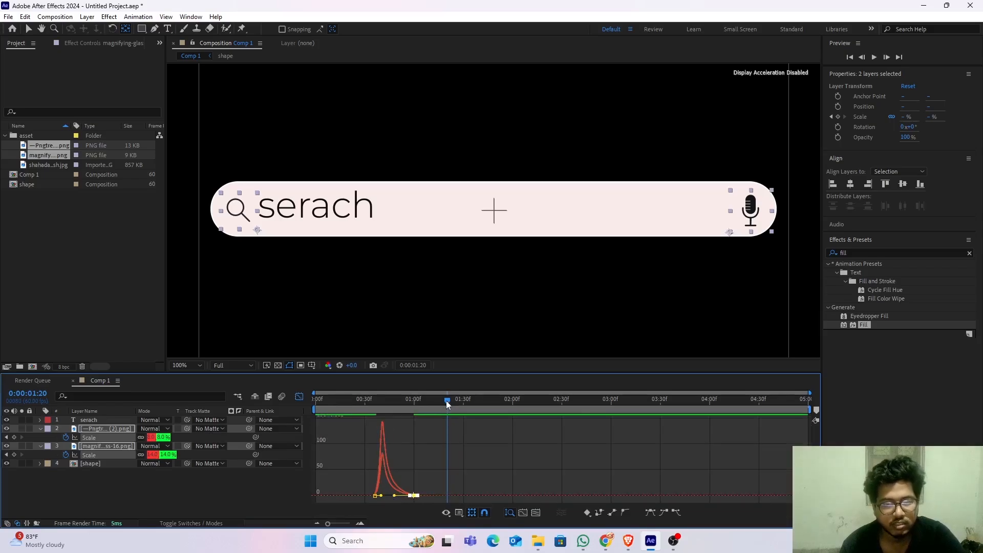
left_click_drag(447, 401, 352, 408)
key("space")
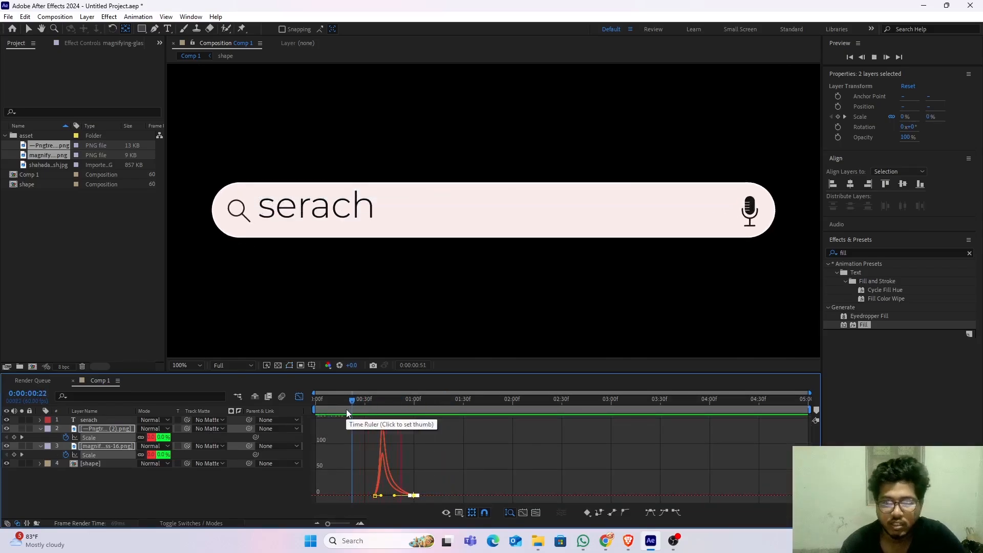
key("space")
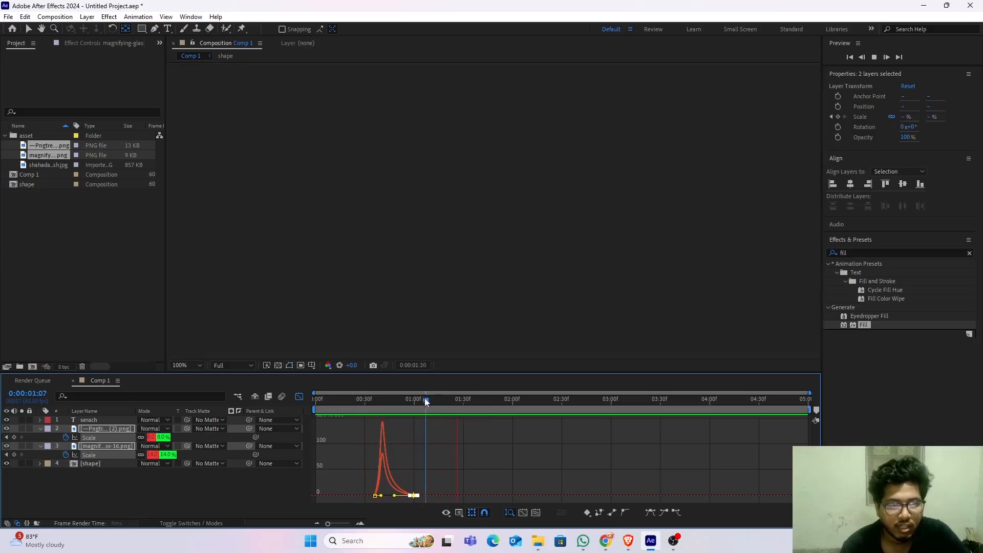
Step: At 0:00:01:26, nudge the "serach" text slightly down within the bar to position 501, 557
left_click_drag(424, 398, 454, 398)
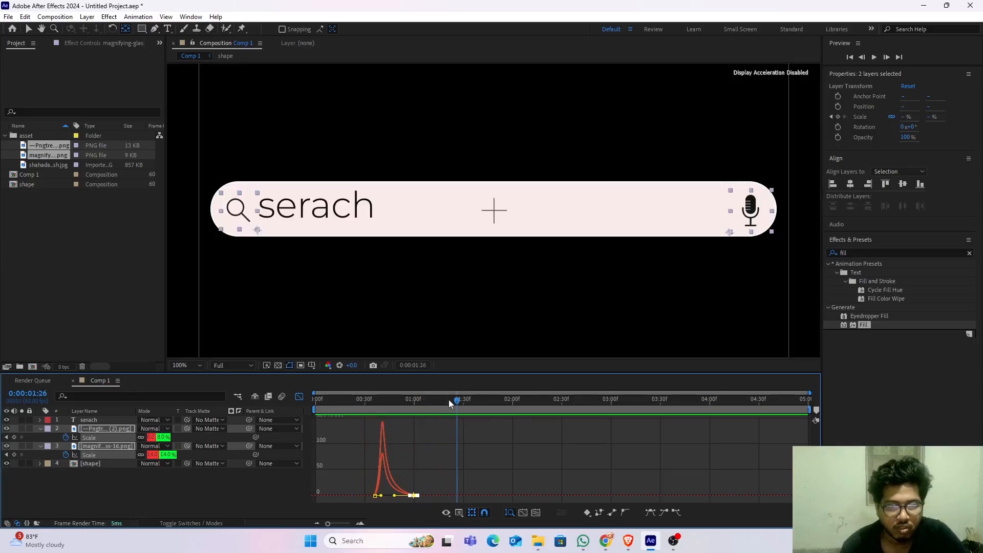
left_click(313, 205)
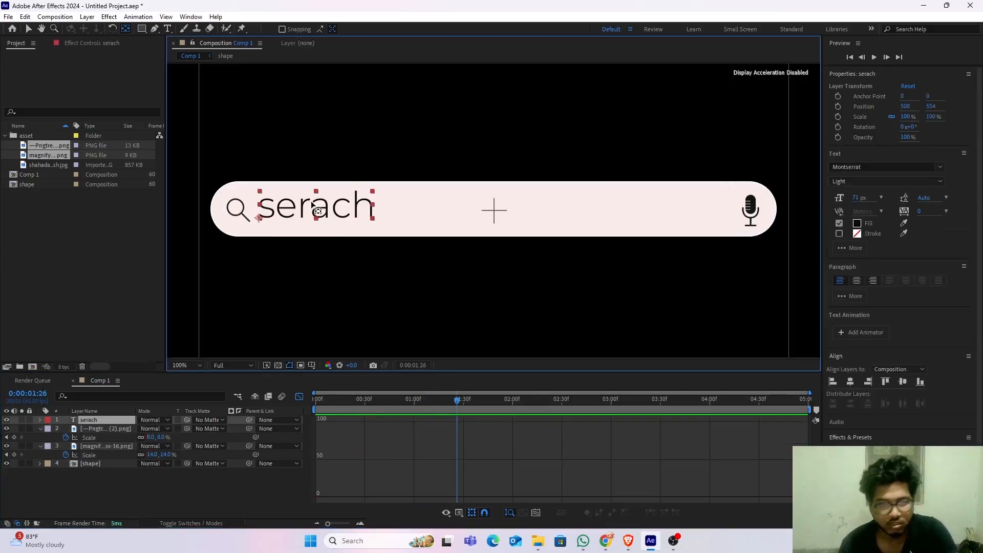
left_click_drag(312, 205, 313, 207)
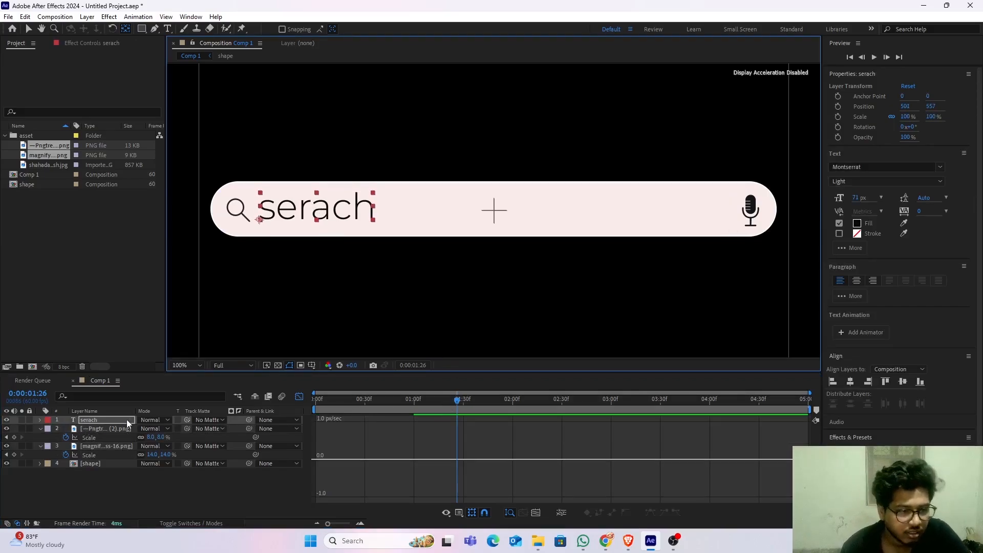
Step: Return the timeline to layer-bar view and add a Position text animator to the "serach" layer
left_click(128, 422)
left_click(299, 396)
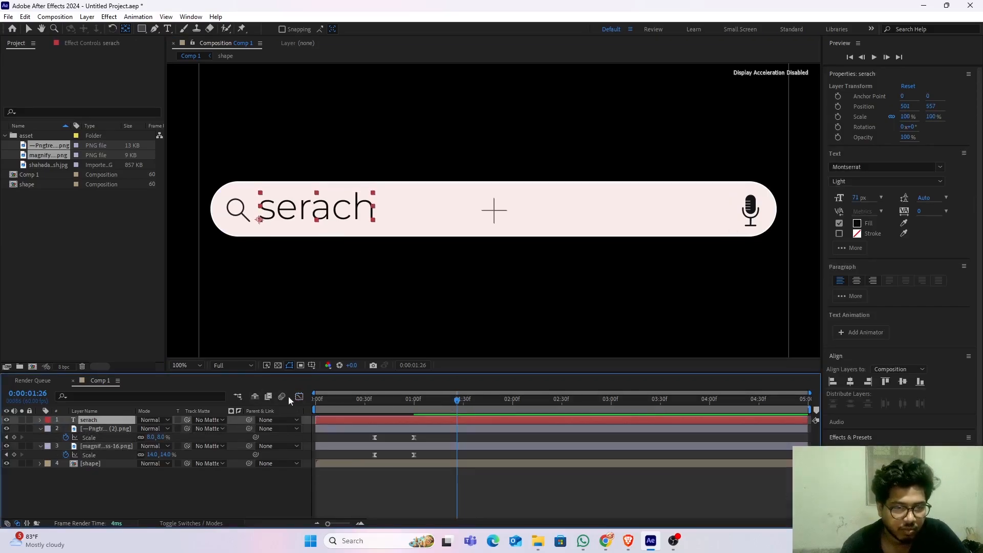
left_click(41, 421)
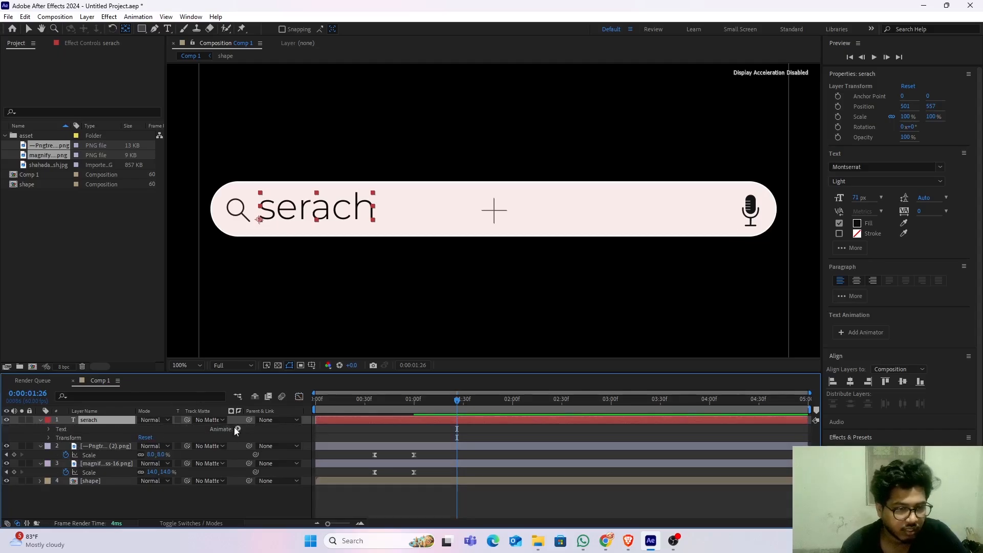
left_click(237, 430)
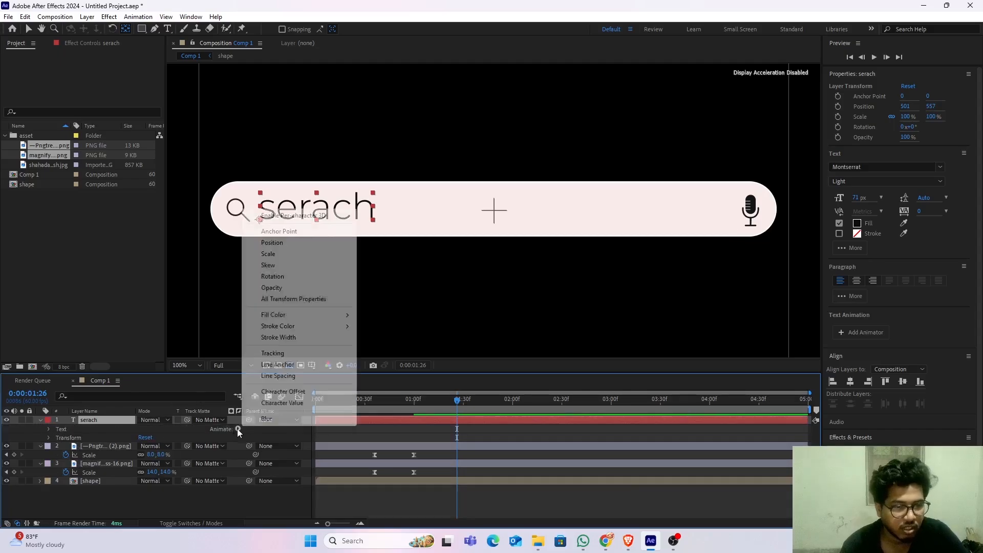
left_click(303, 247)
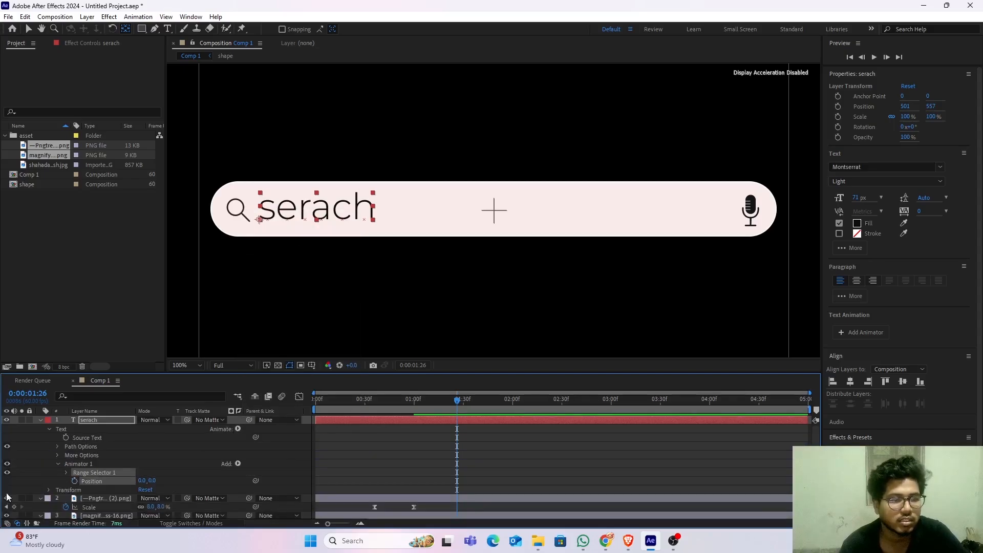
Step: Set the advanced Shape of the "serach" text animator's range selector to Ramp Up
left_click(66, 472)
scroll(124, 497, "down", 1)
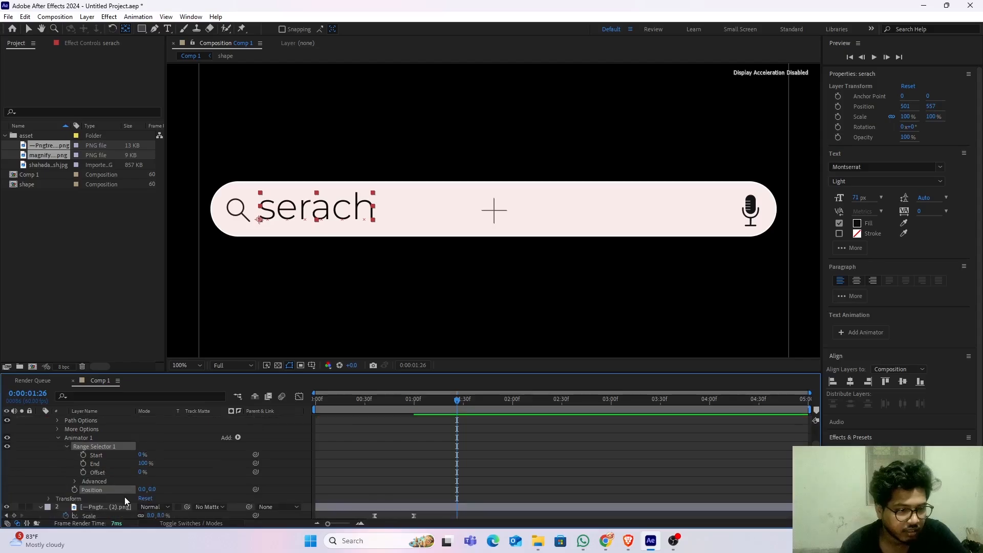
left_click(75, 481)
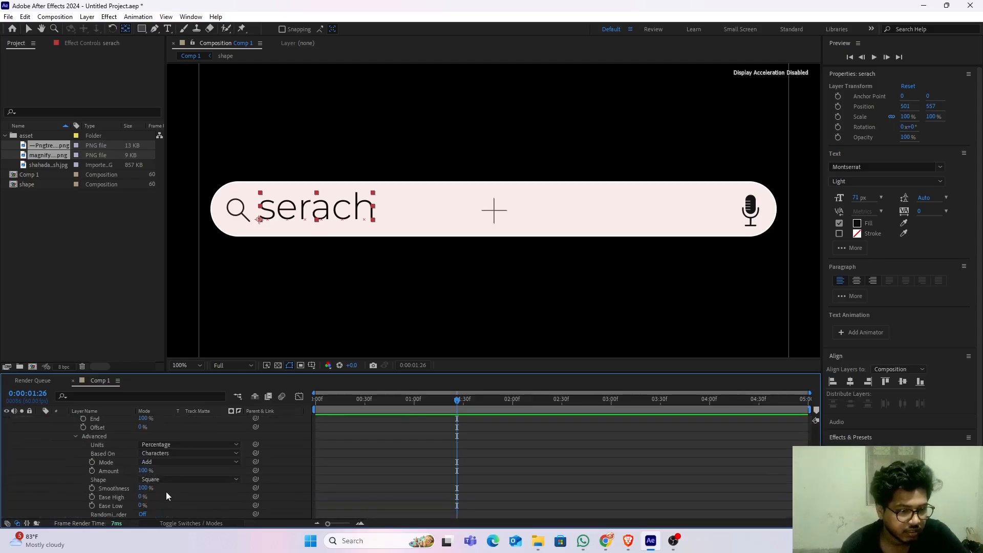
scroll(165, 491, "down", 2)
scroll(145, 453, "up", 2)
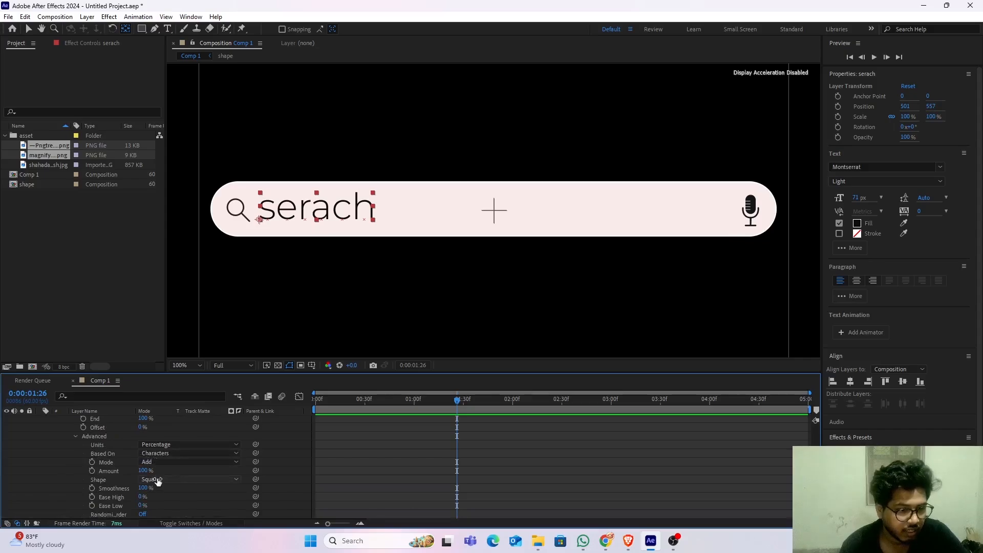
left_click(157, 480)
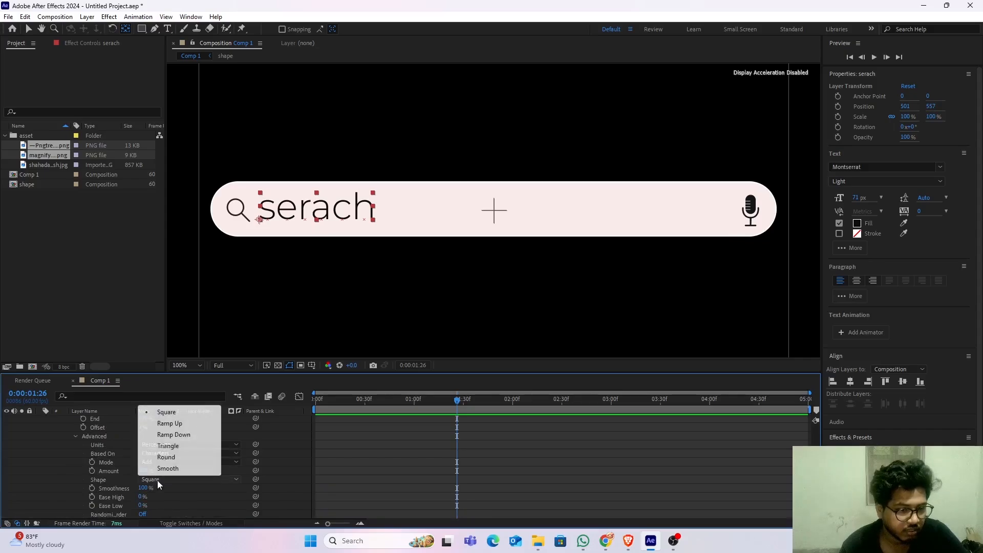
left_click(183, 424)
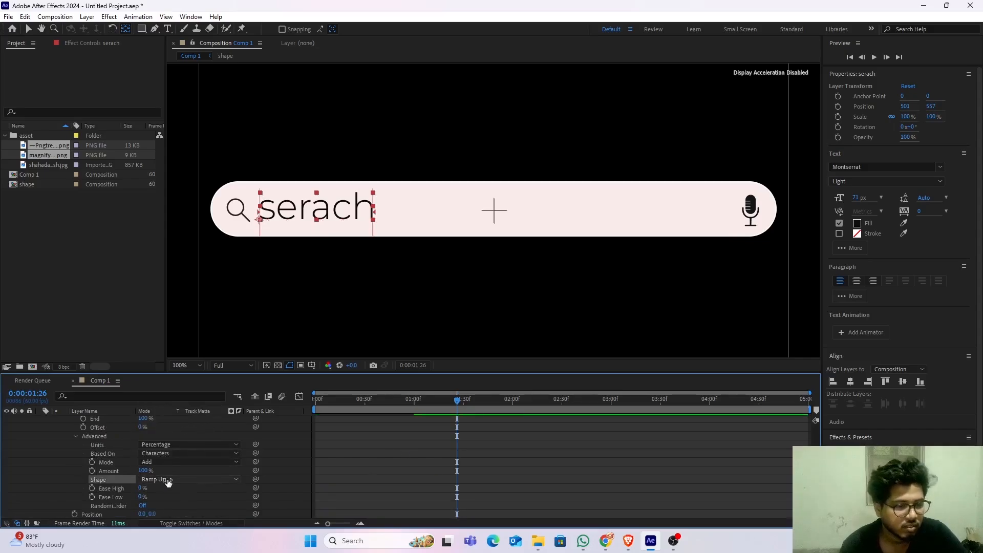
Step: Start keyframing the range selector's Offset on the "serach" layer at 0:00:00:36
mouse_move(457, 400)
left_mouse_down()
mouse_move(314, 405)
mouse_move(456, 410)
left_mouse_up()
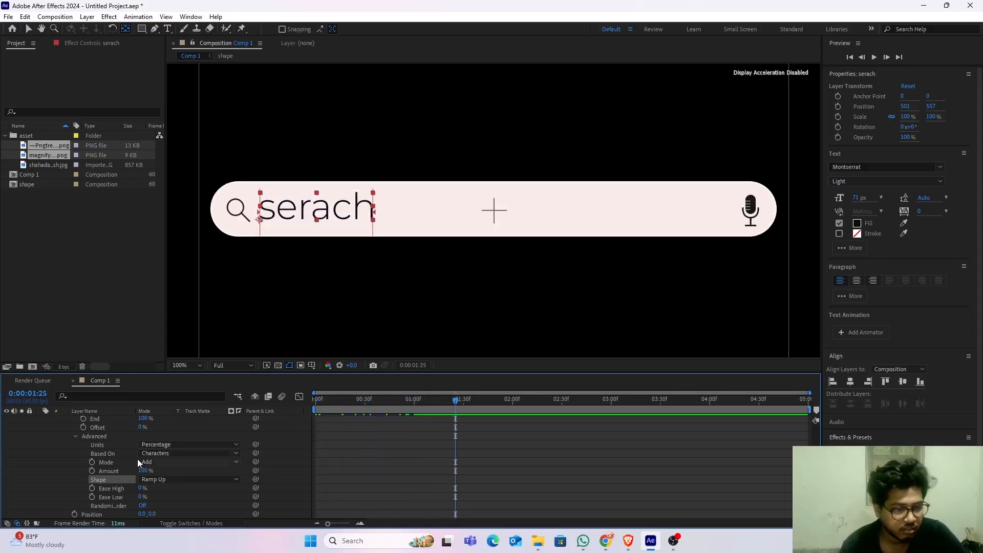
scroll(118, 464, "up", 3)
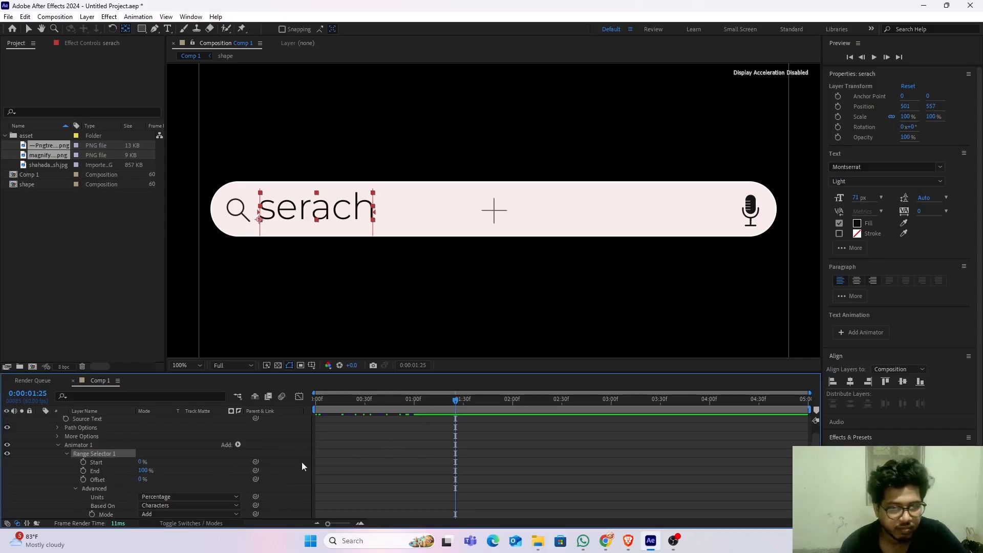
scroll(408, 468, "down", 6)
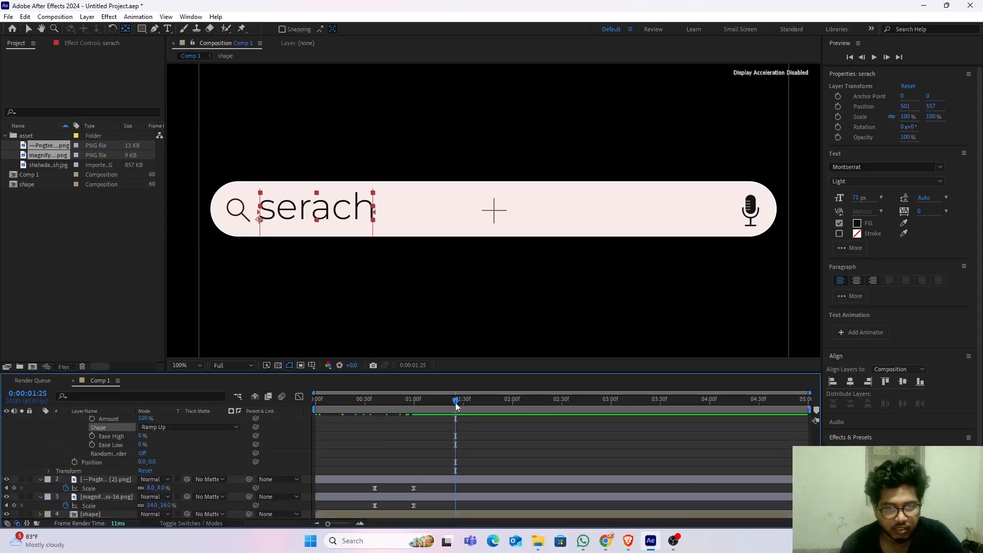
left_click_drag(456, 399, 374, 419)
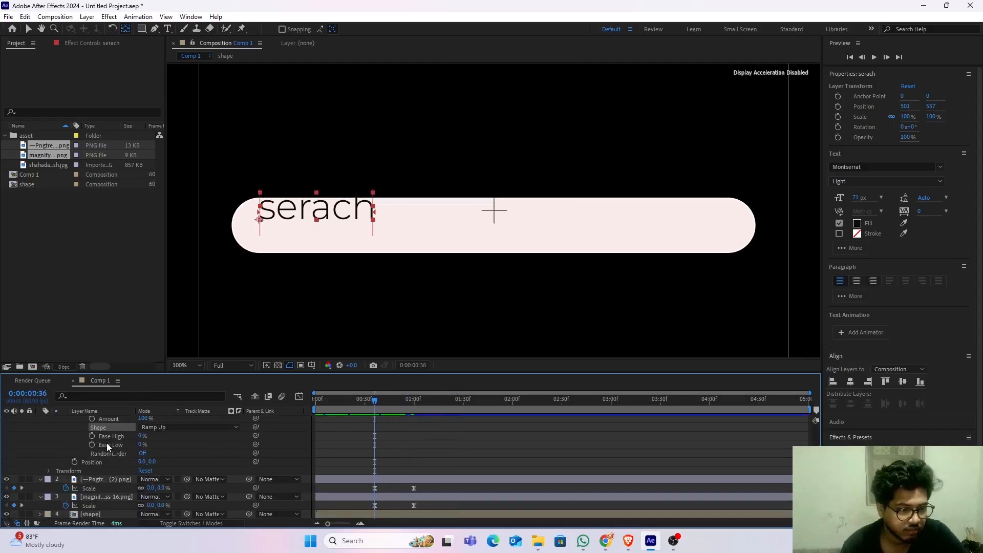
scroll(107, 443, "up", 4)
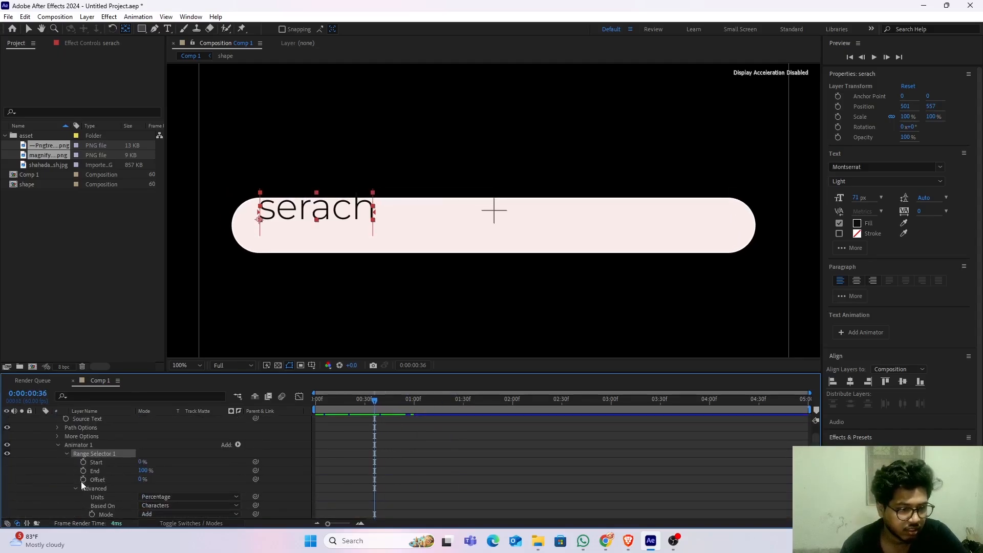
left_click(82, 480)
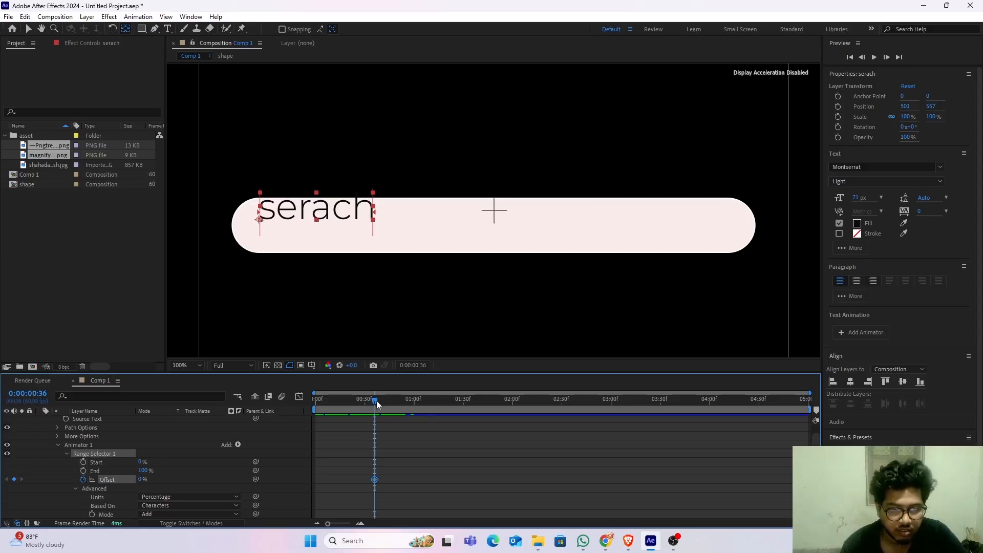
Step: Keyframe a raised Offset at 0:00:01:00, set the Offset at 0:00:00:36 to -100%, and preview the animation
left_click_drag(377, 401, 415, 405)
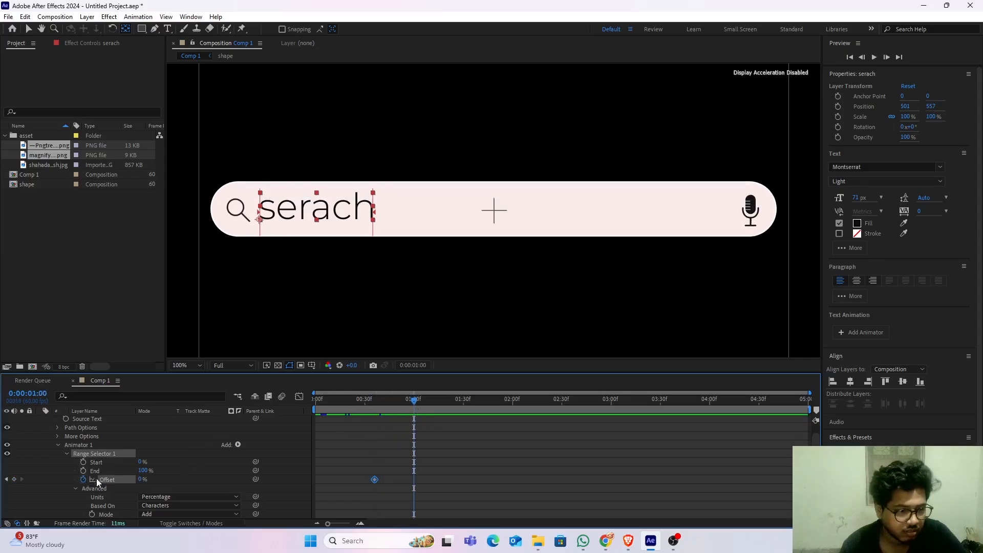
left_click_drag(137, 480, 211, 479)
left_click_drag(414, 400, 374, 401)
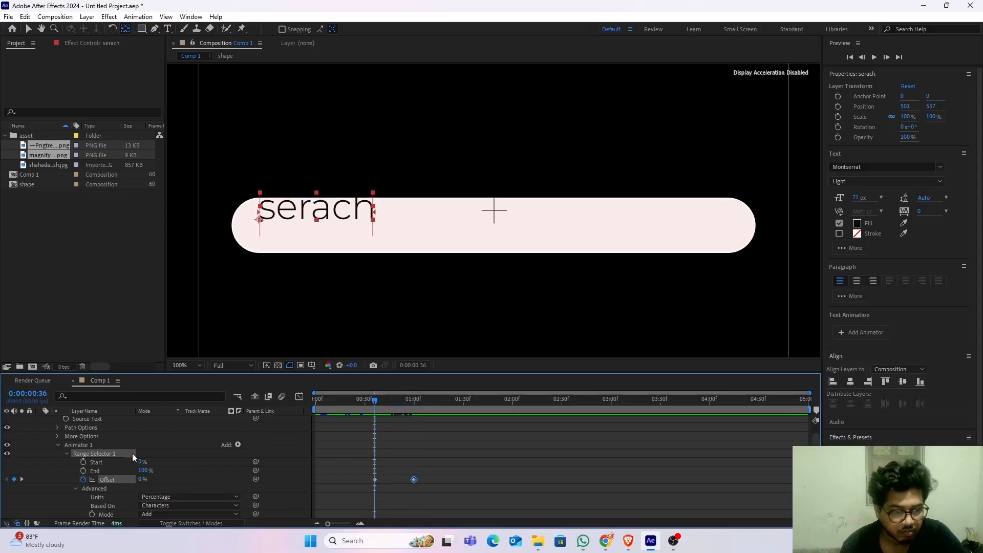
left_click_drag(139, 480, 16, 474)
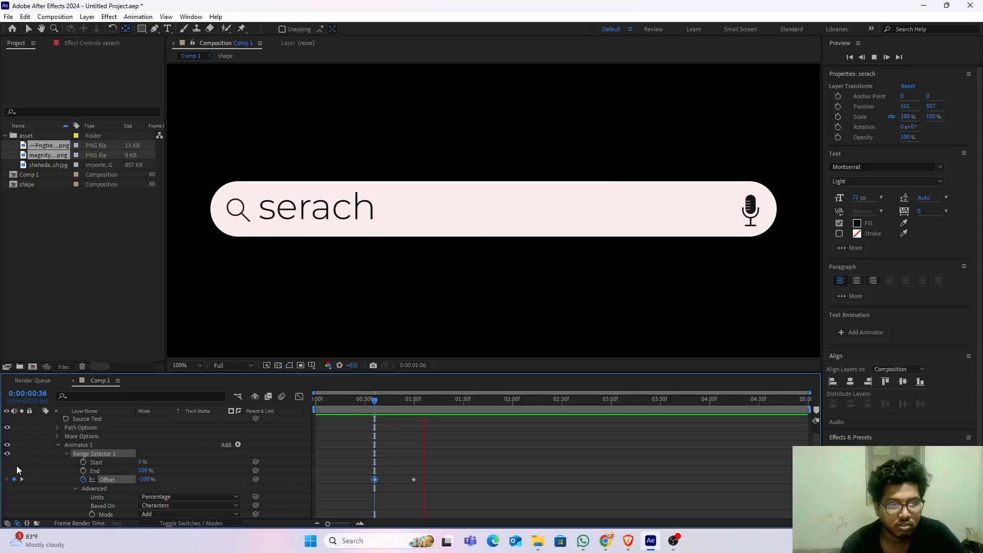
left_click(445, 399)
Step: At 0:00:00:36, set the text animator's Position to 0, 50 and preview the characters' motion
left_click_drag(444, 399, 374, 410)
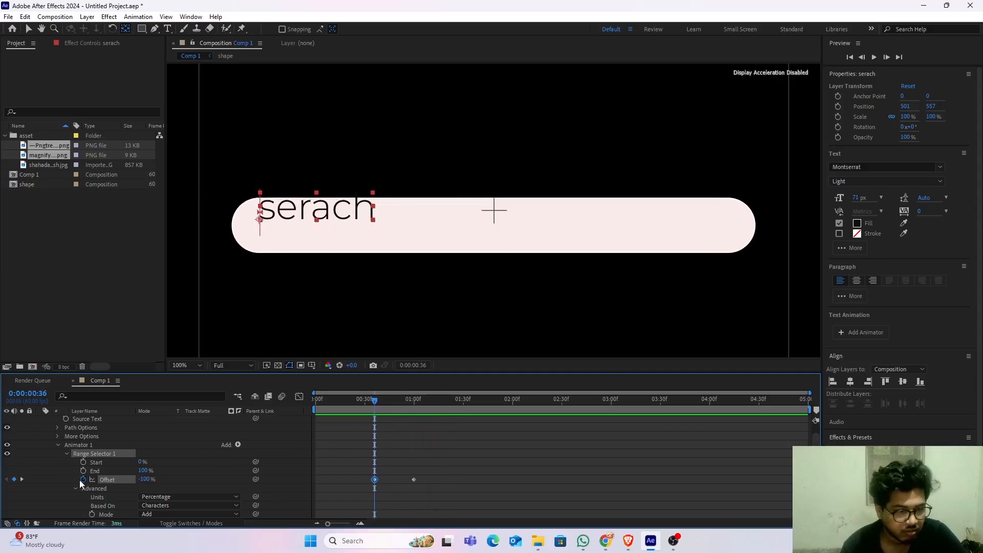
scroll(103, 496, "down", 5)
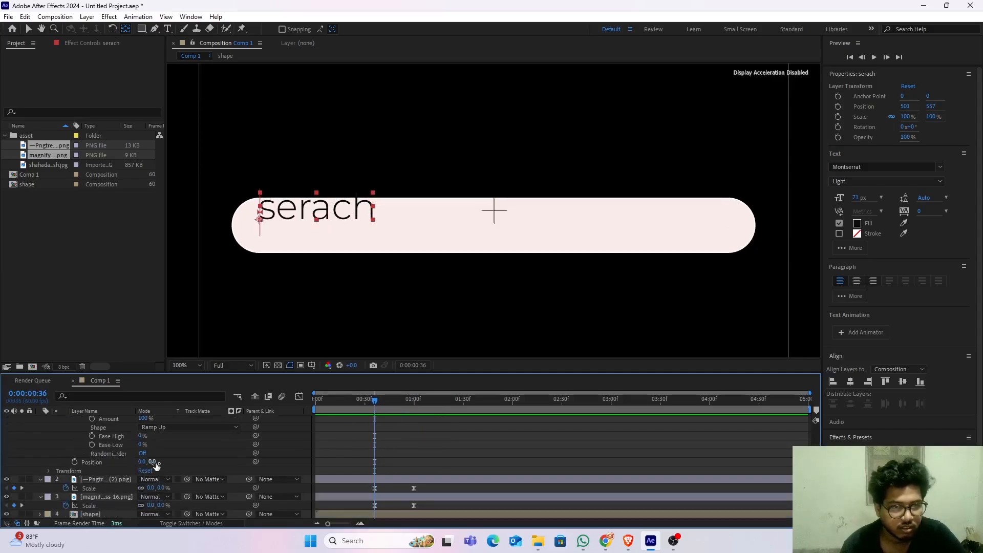
left_click_drag(157, 465, 179, 466)
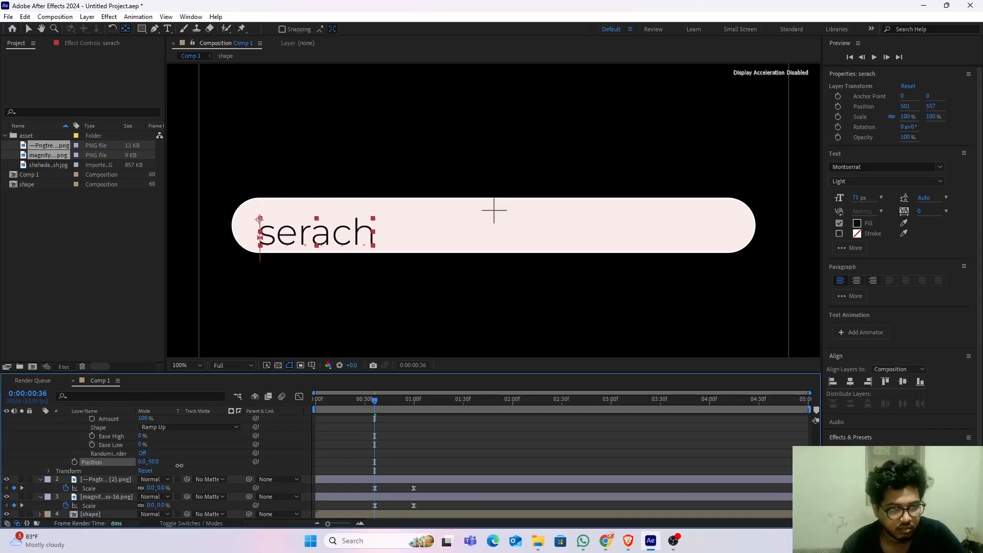
key("space")
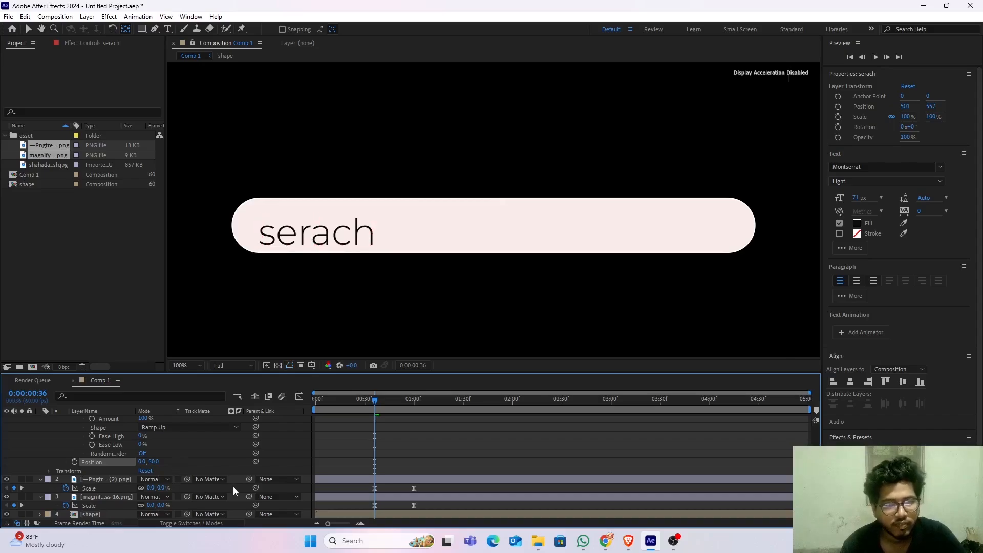
key("space")
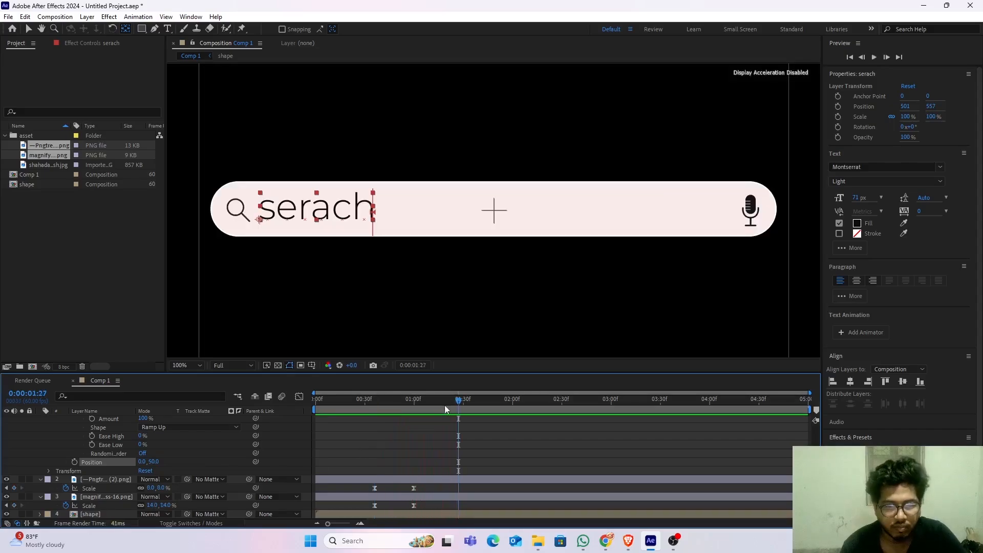
left_click_drag(457, 402, 354, 406)
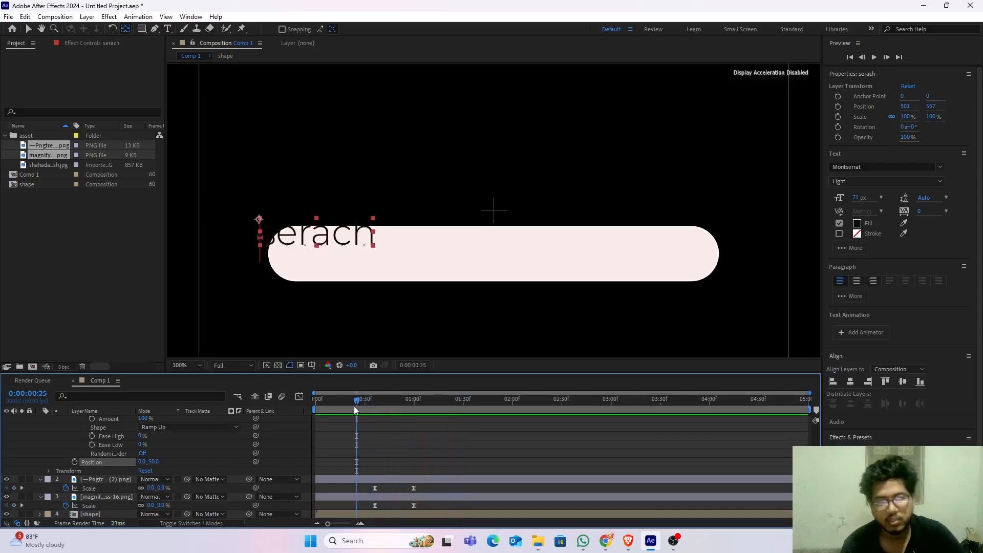
key("space")
key("space")
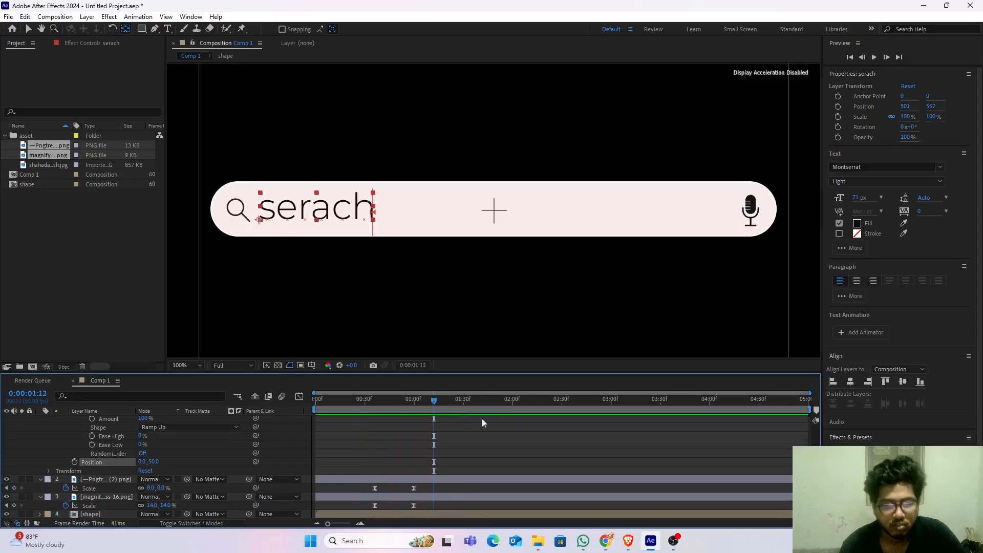
Step: Trim the start of the microphone and magnifier icon layers to 0:00:00:36
scroll(468, 464, "up", 1)
scroll(417, 447, "down", 1)
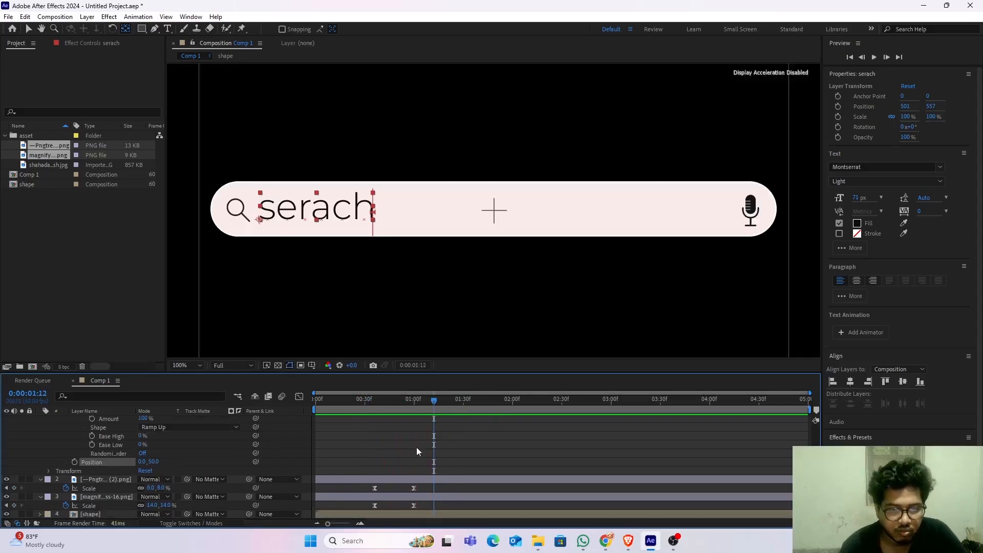
left_click(362, 477)
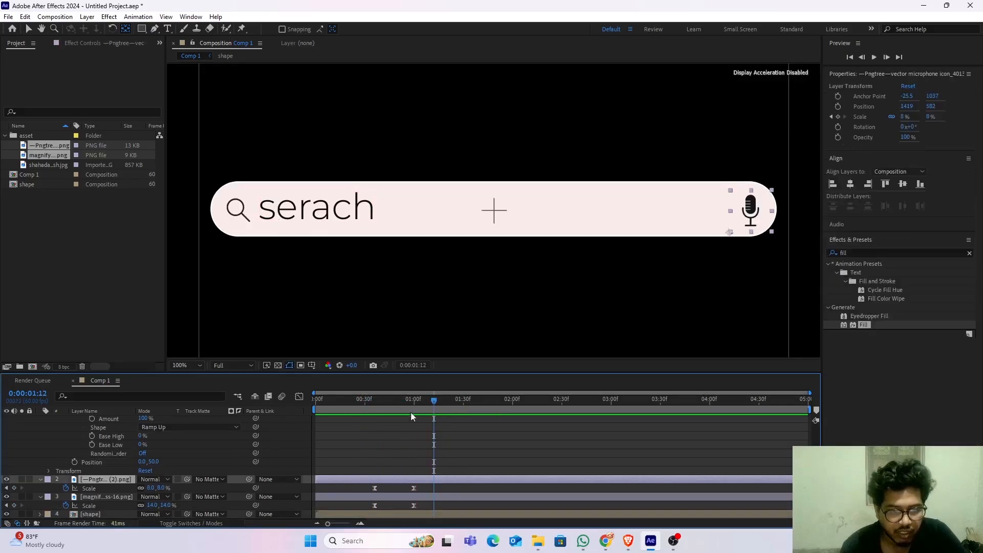
left_click_drag(435, 401, 374, 405)
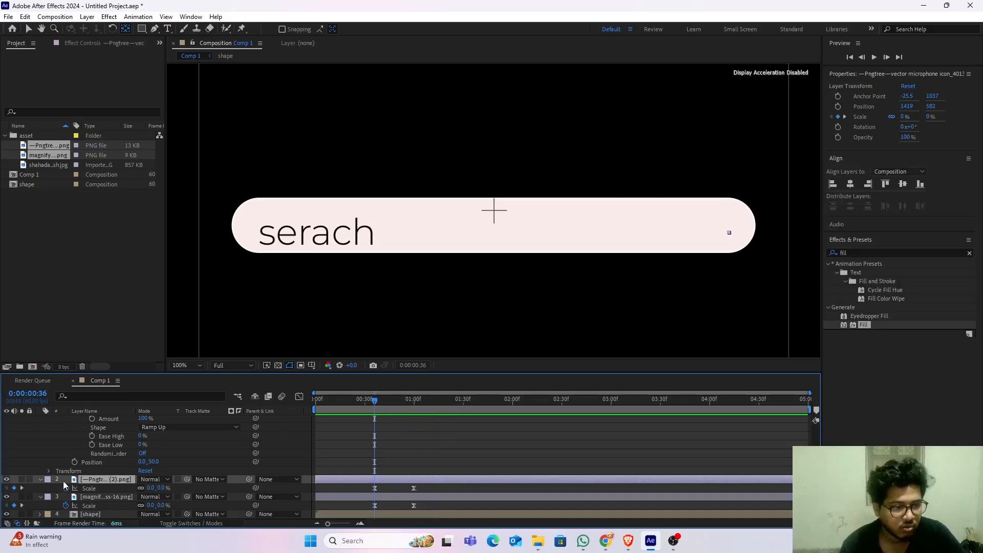
left_click(85, 494, "shift")
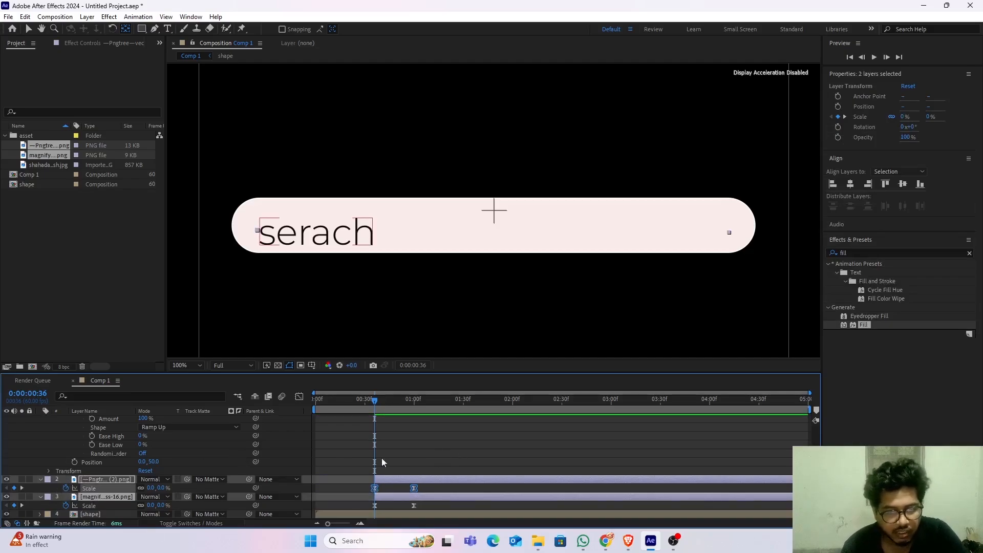
Step: Add a Blur property to Animator 1 of the "serach" layer and set it to 35, 35
scroll(379, 459, "up", 5)
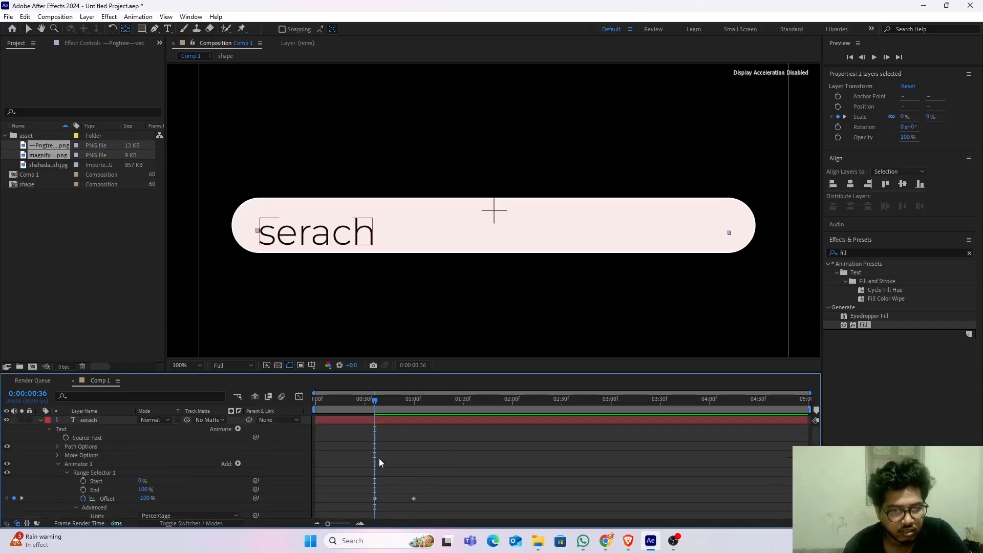
left_click(390, 424)
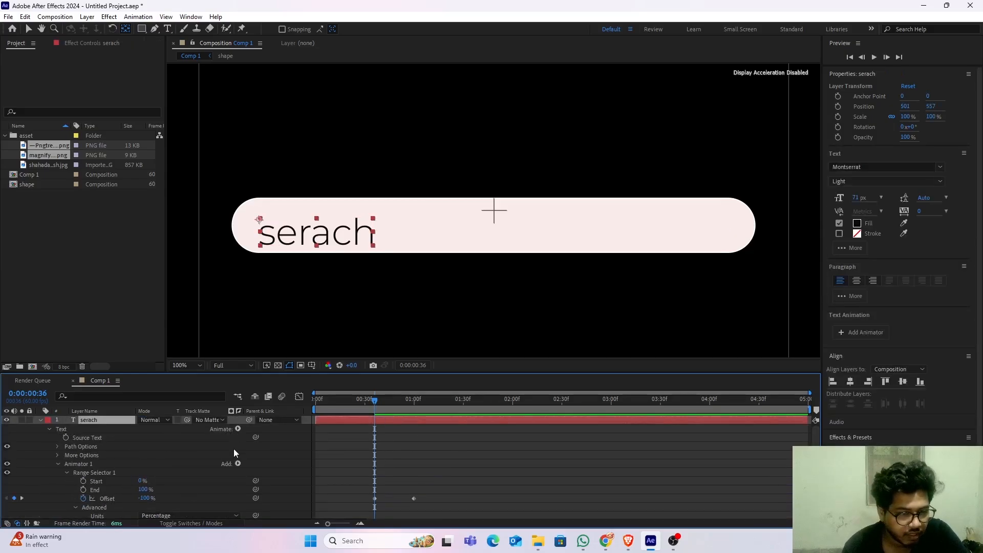
left_click(239, 464)
mouse_move(271, 467)
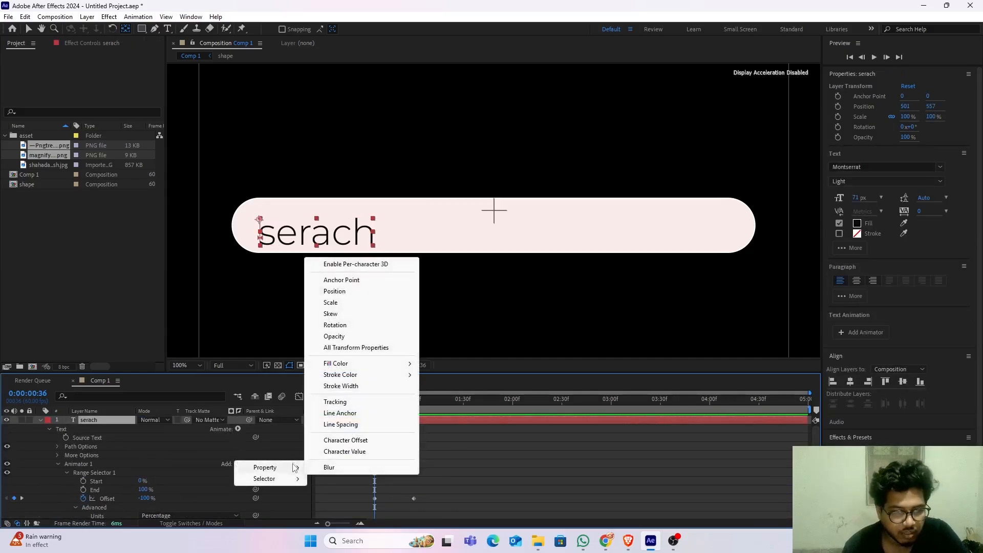
left_click(347, 467)
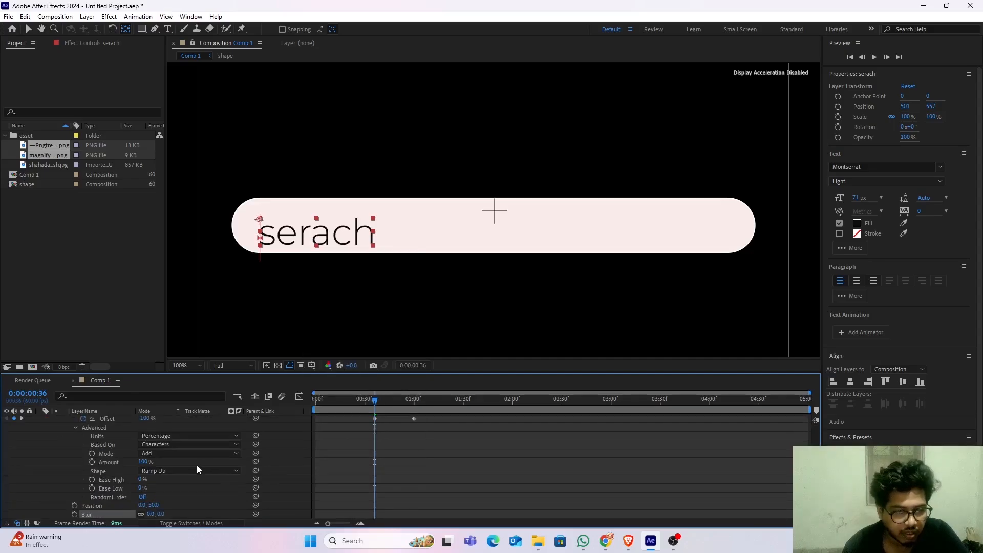
scroll(168, 478, "down", 2)
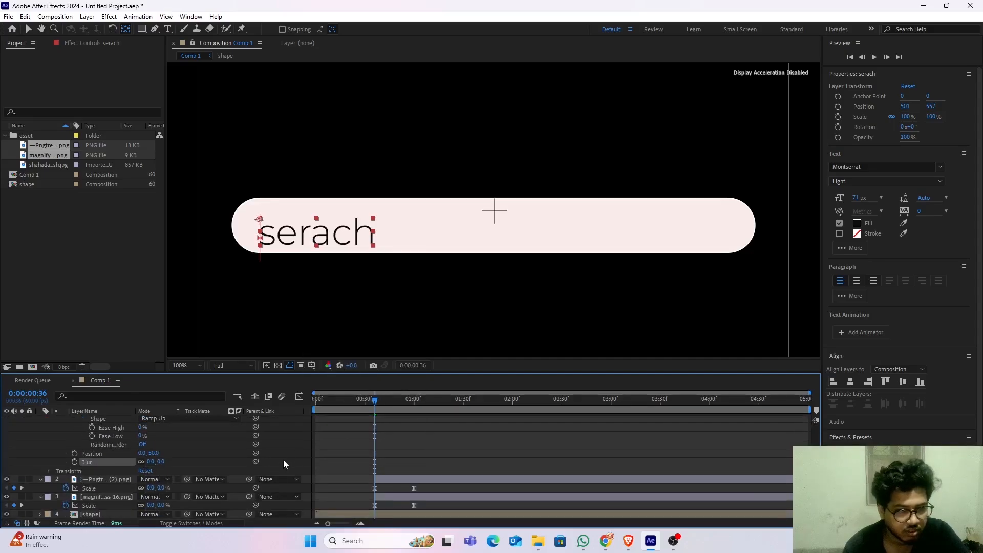
left_click_drag(149, 464, 172, 466)
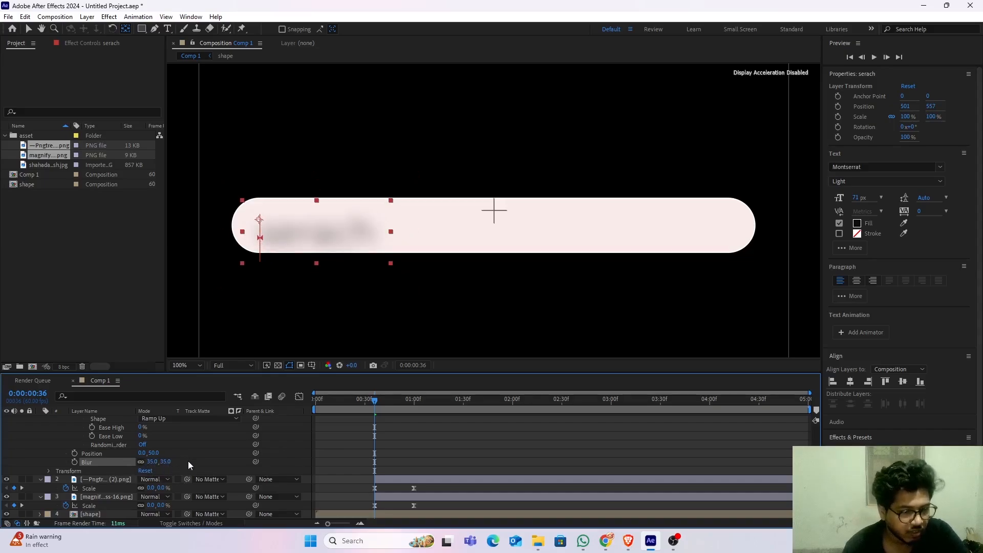
Step: Add an Opacity property to Animator 1 of the "serach" layer, set it to 0%, and preview the text reveal
scroll(191, 453, "up", 4)
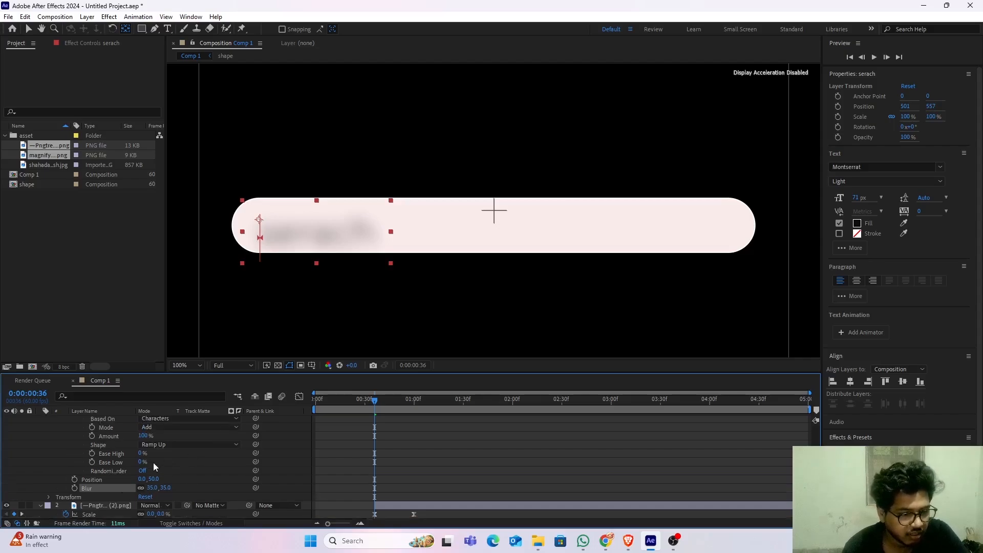
left_click(239, 436)
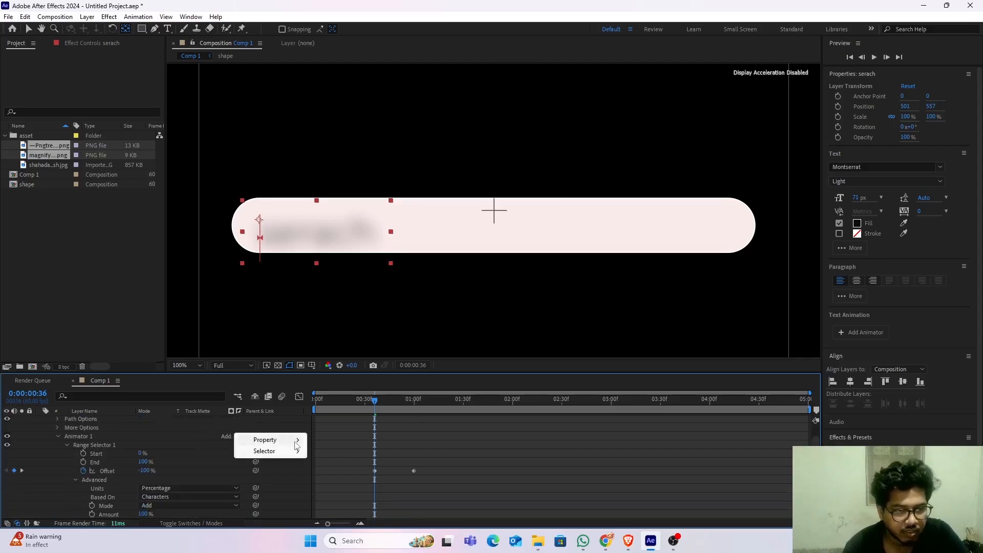
mouse_move(279, 440)
left_click(354, 309)
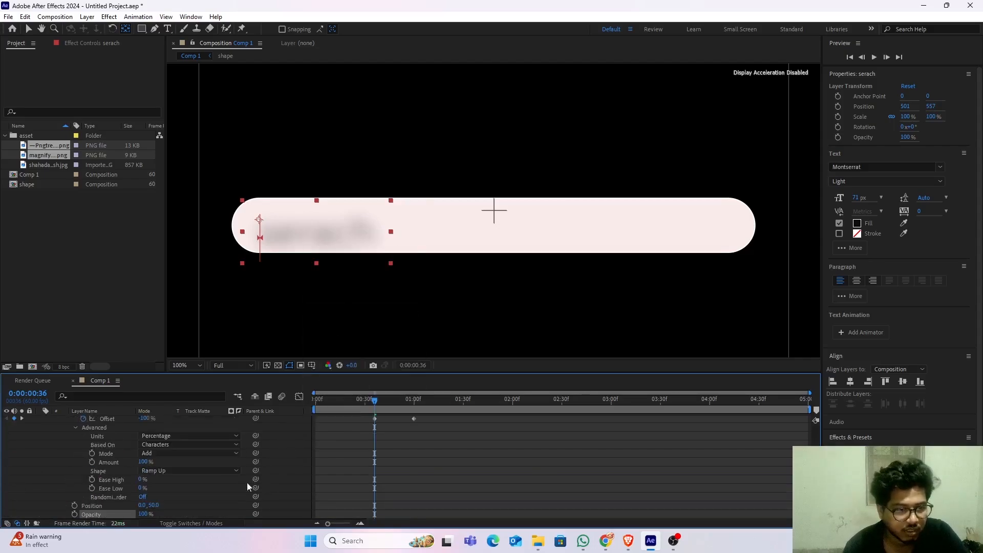
scroll(164, 475, "down", 1)
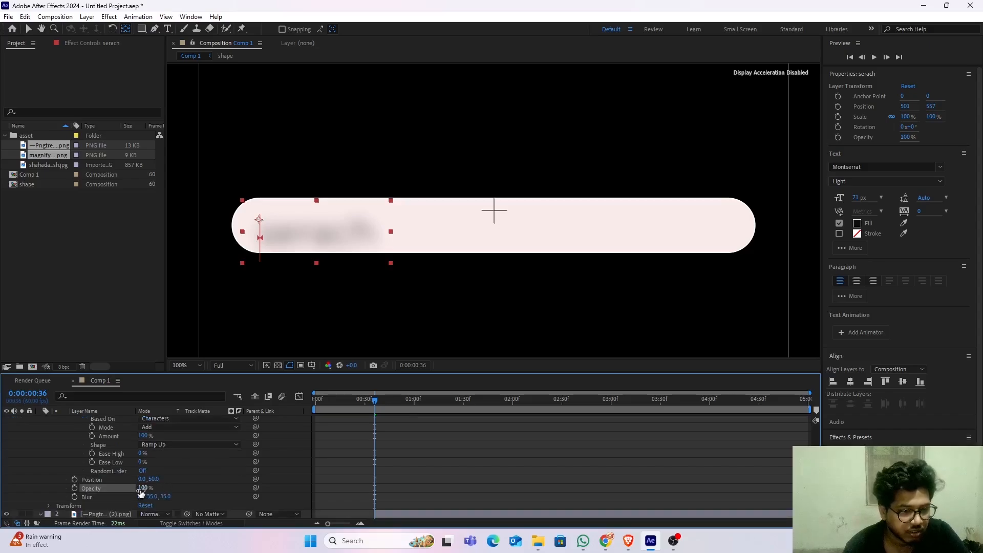
left_click_drag(140, 490, 103, 491)
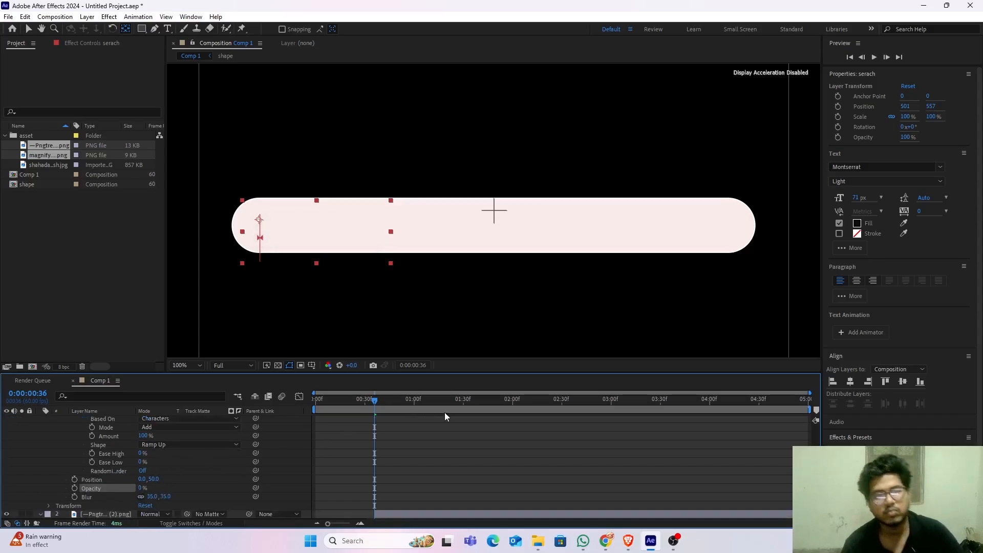
key("space")
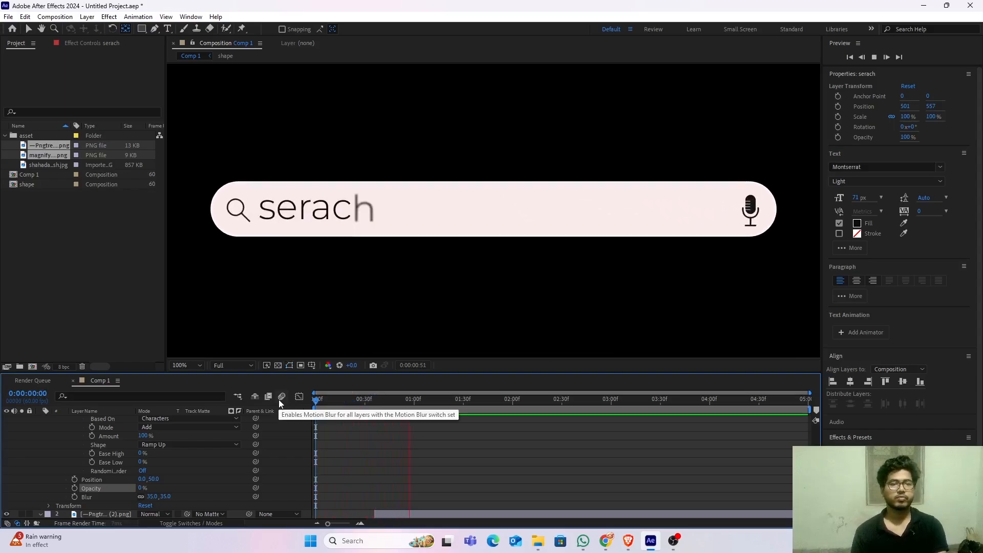
key("space")
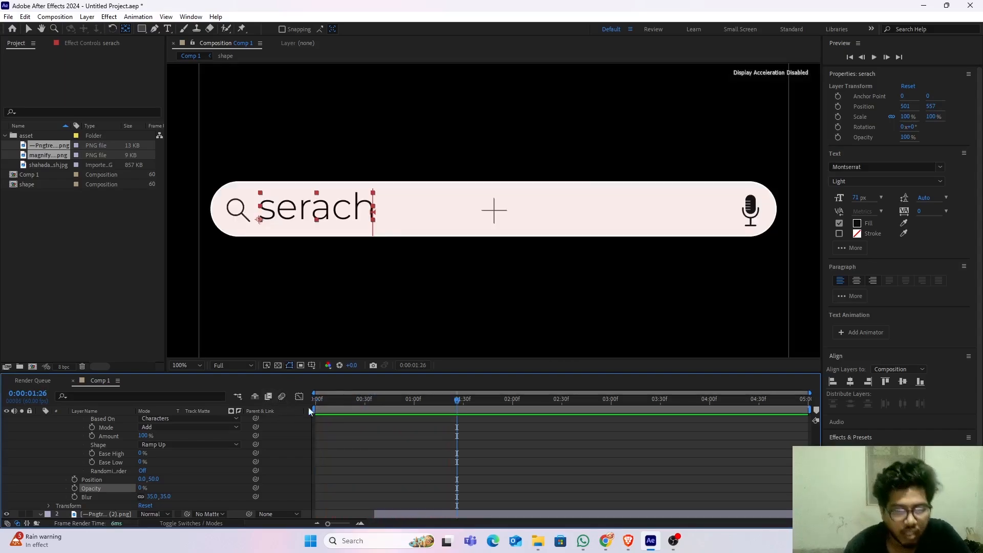
Step: Return to 0:00:00:00 and collapse the properties of the text layer and both icon layers
left_click_drag(455, 399, 315, 407)
scroll(155, 456, "up", 5)
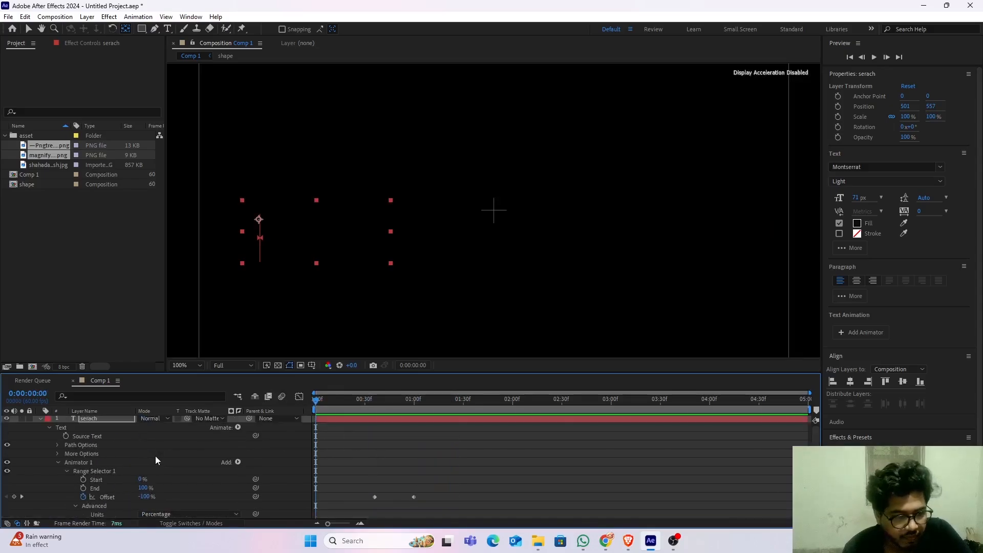
left_click(40, 420)
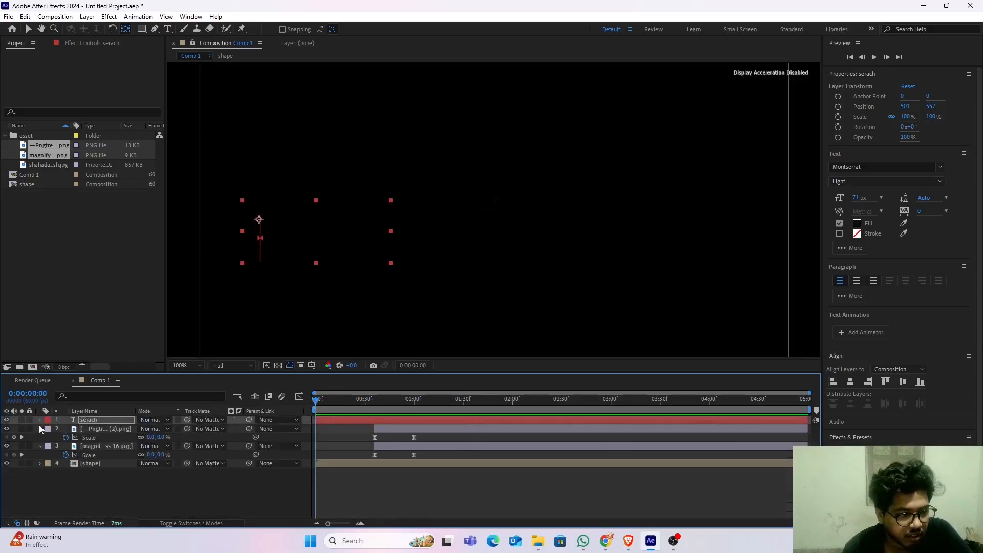
left_click(39, 429)
left_click(40, 435)
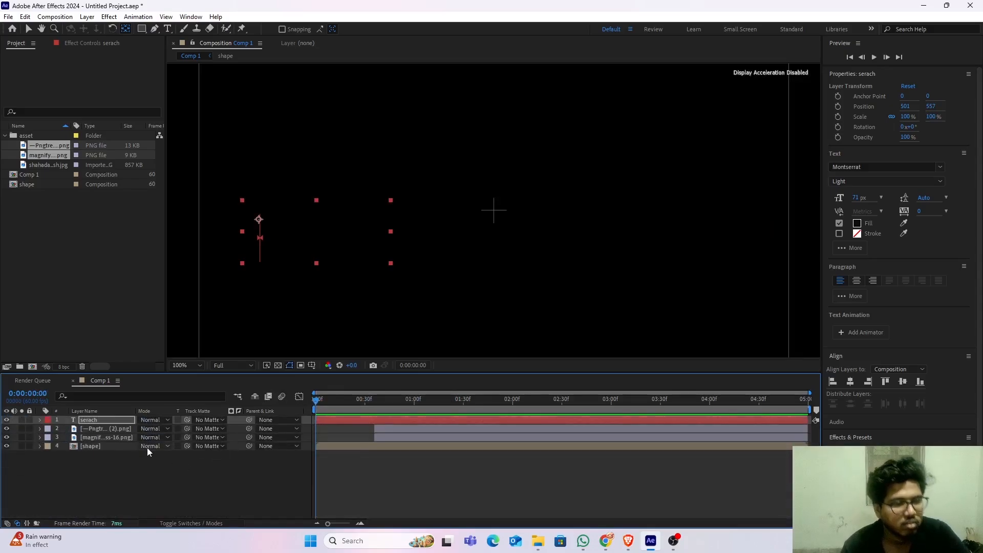
left_click(83, 468)
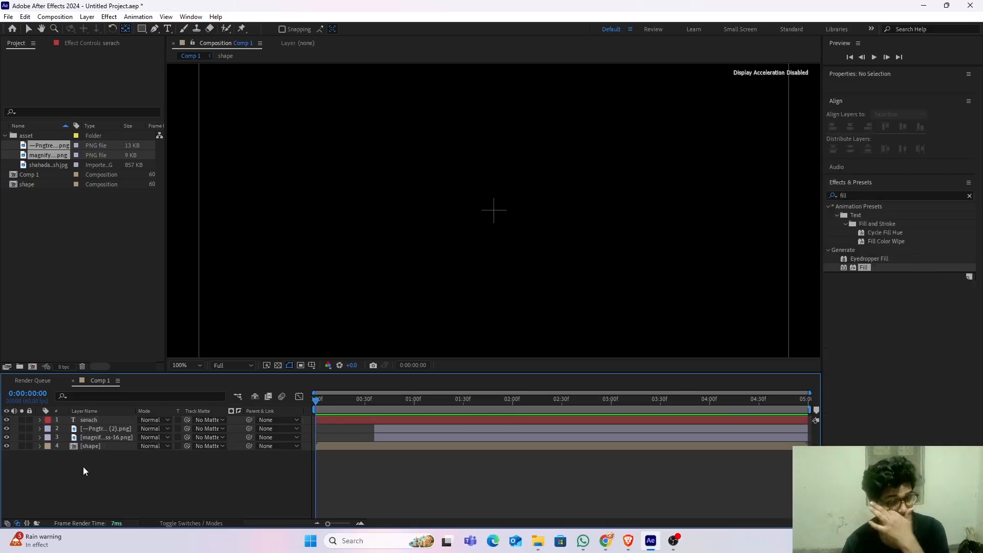
Step: Turn off visibility for the text and two icon layers, mark them shy, and hide shy layers from the timeline
left_click(75, 422)
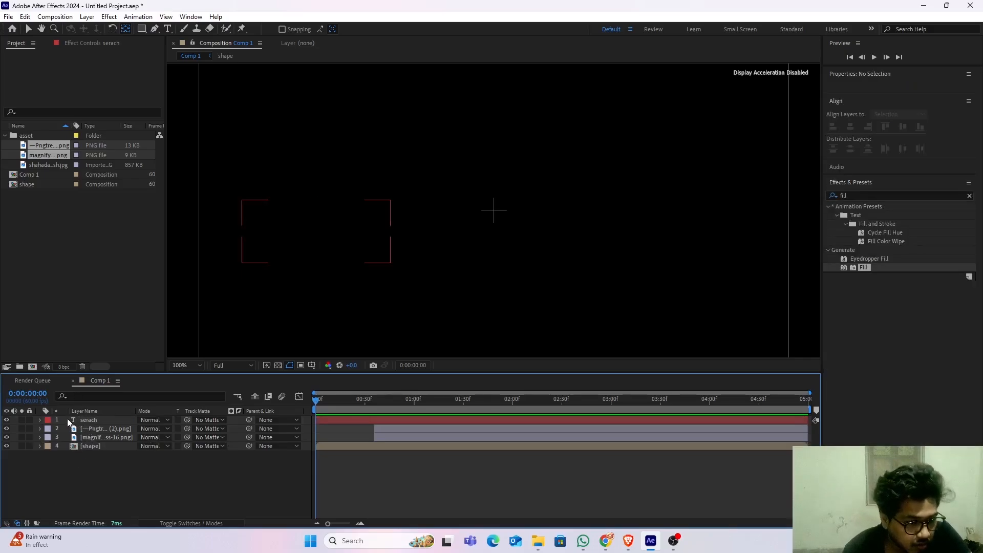
left_click(93, 436, "shift")
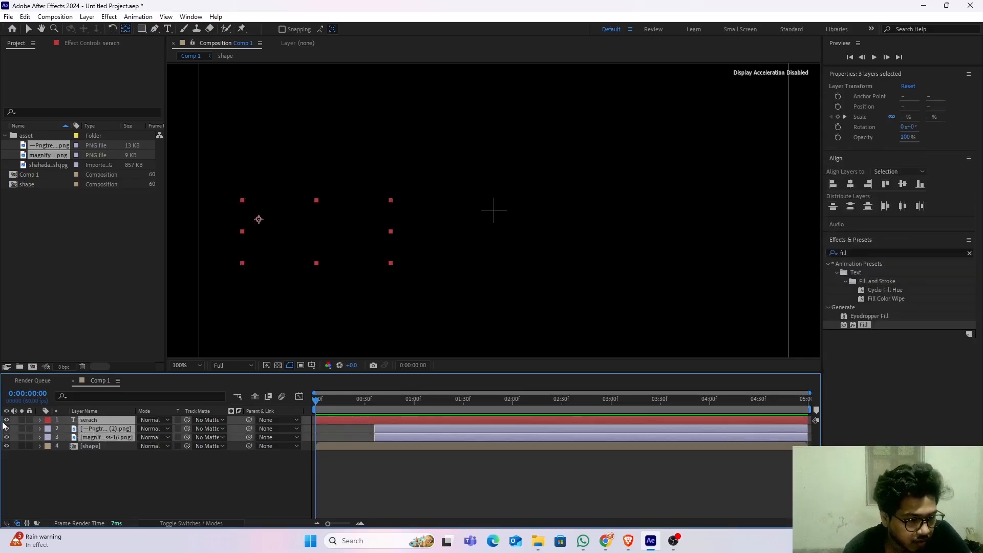
left_click_drag(6, 420, 7, 437)
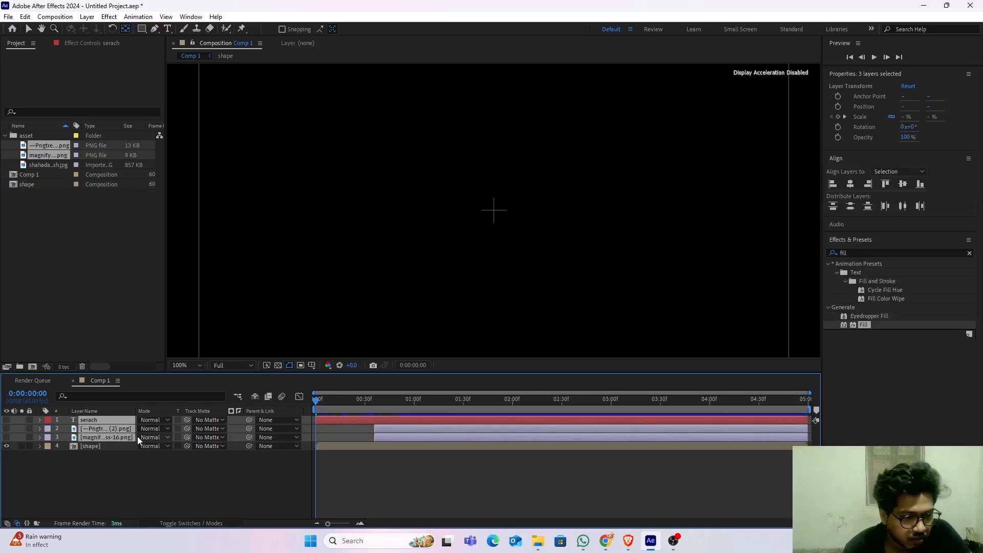
left_click(169, 525)
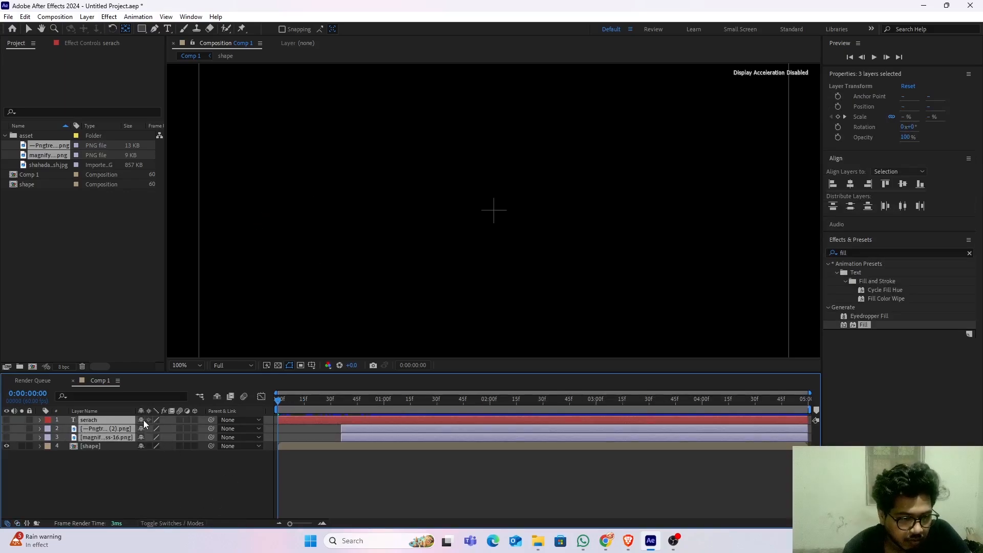
left_click_drag(143, 420, 142, 439)
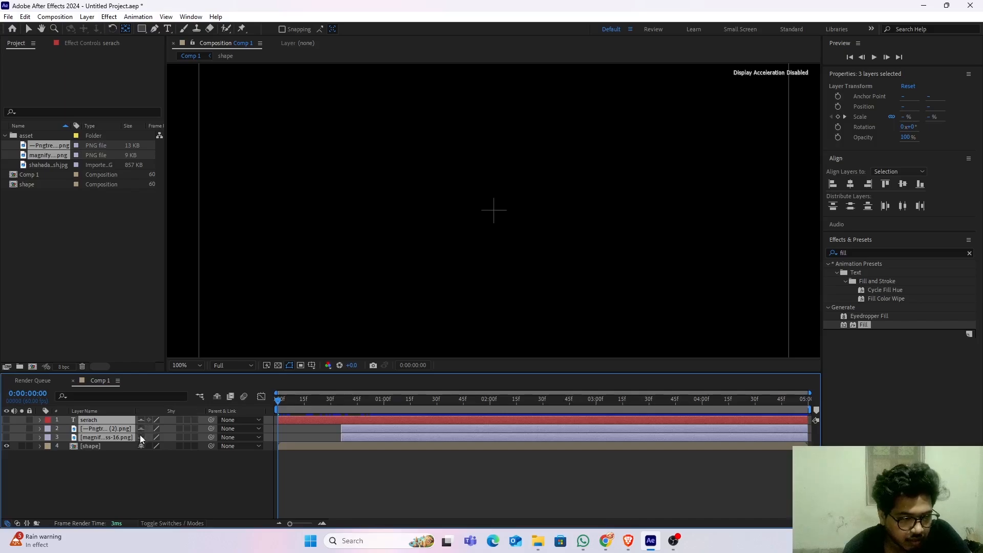
left_click(219, 397)
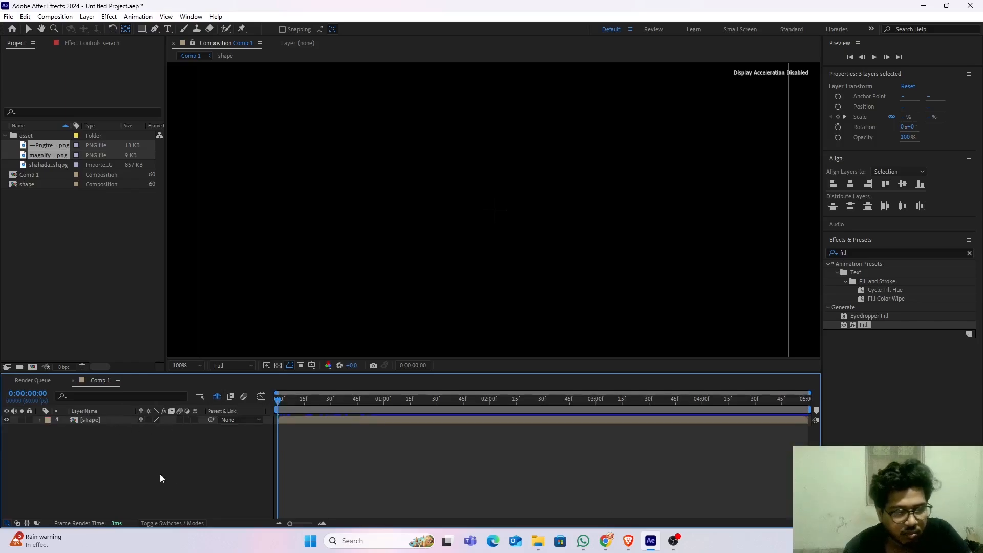
Step: Add the leaf image from the asset folder to Comp 1 beneath the shape layer and return to the start
left_click(113, 426)
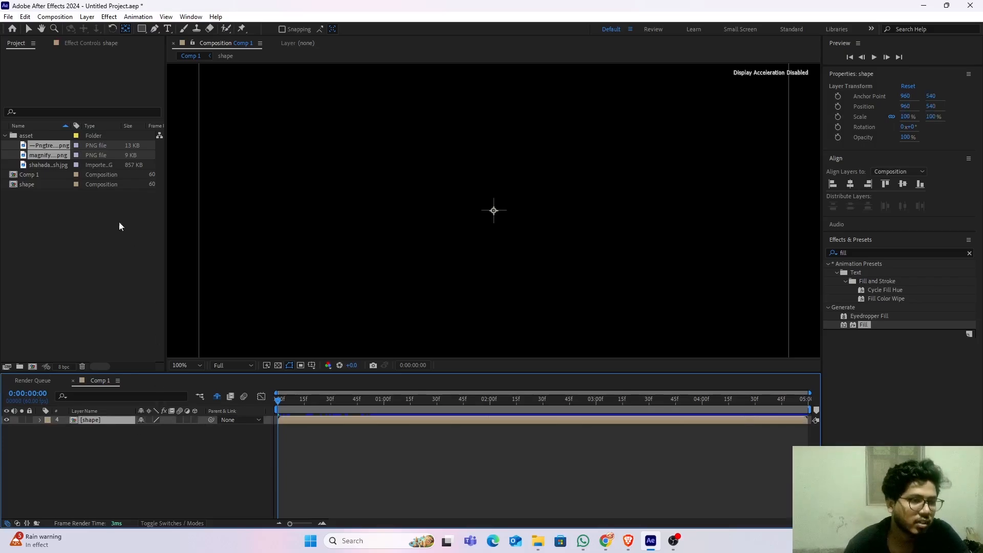
left_click(50, 164)
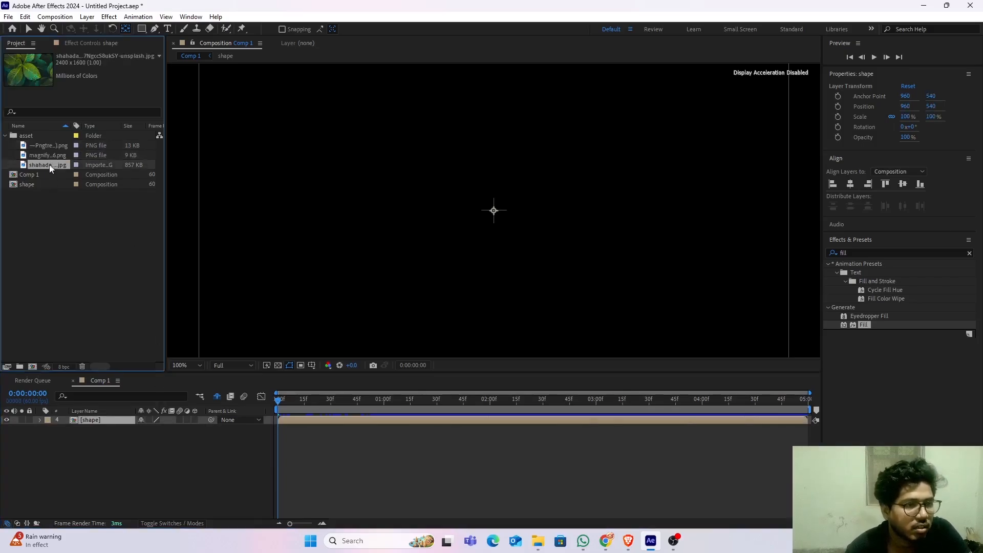
left_click_drag(47, 164, 74, 436)
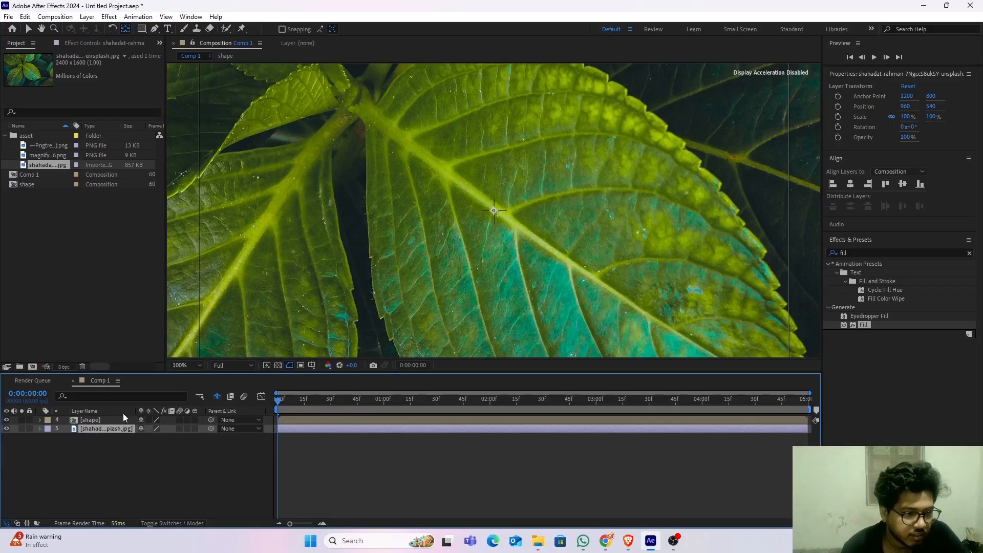
left_click_drag(291, 400, 266, 419)
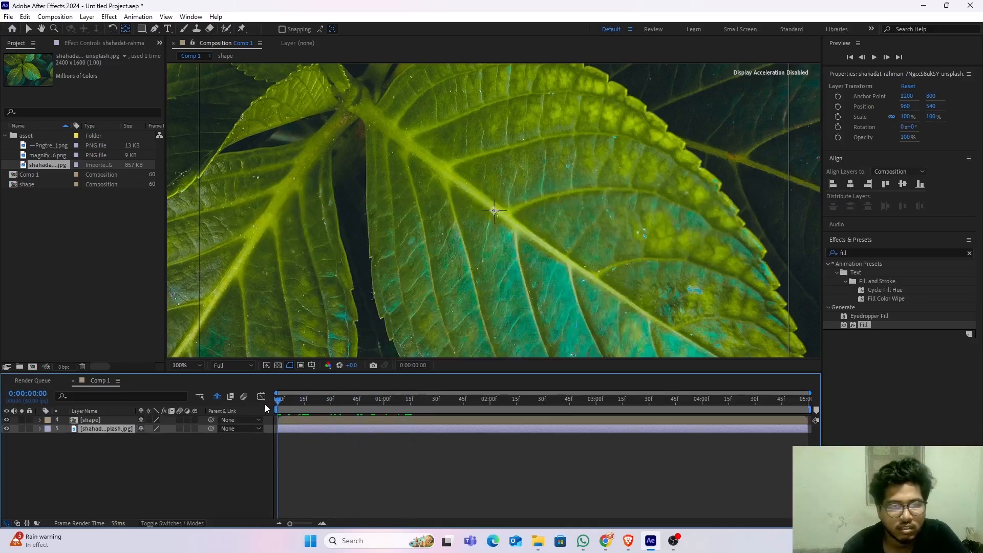
Step: Keyframe the leaf image's Scale at 100% at 0:00:00:00 and 83% at 0:00:01:00, and preview the zoom-out
left_click(196, 364)
left_click(195, 186)
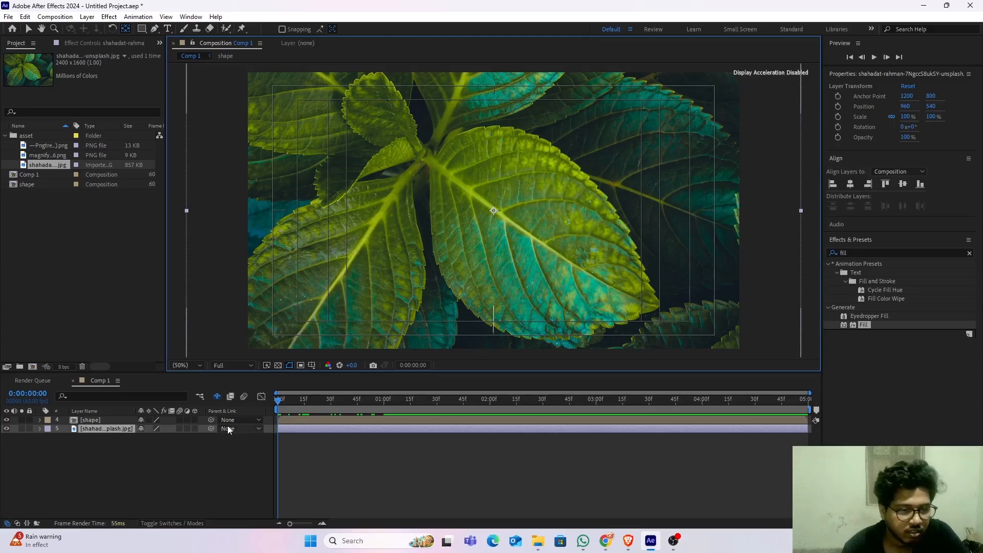
key("s")
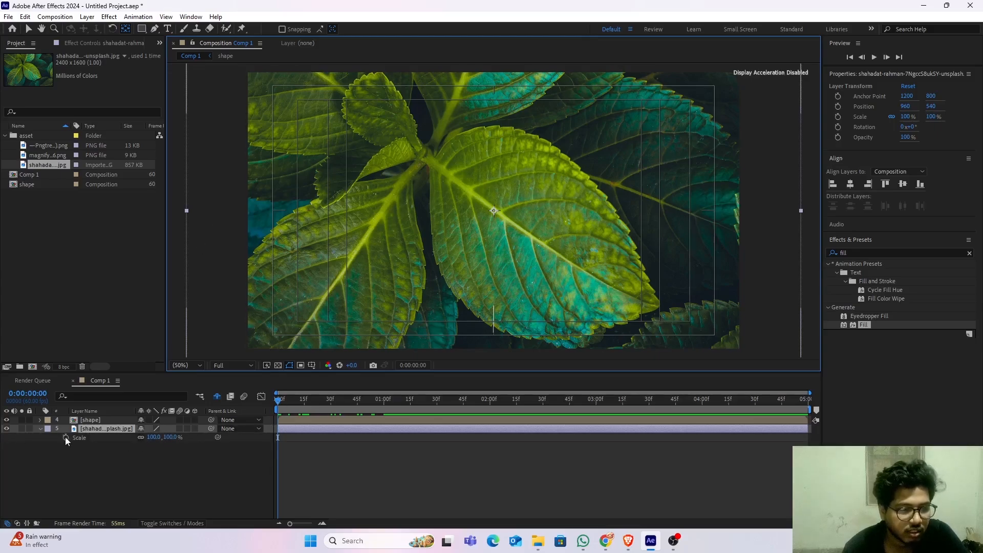
left_click(66, 437)
left_click_drag(278, 398, 384, 417)
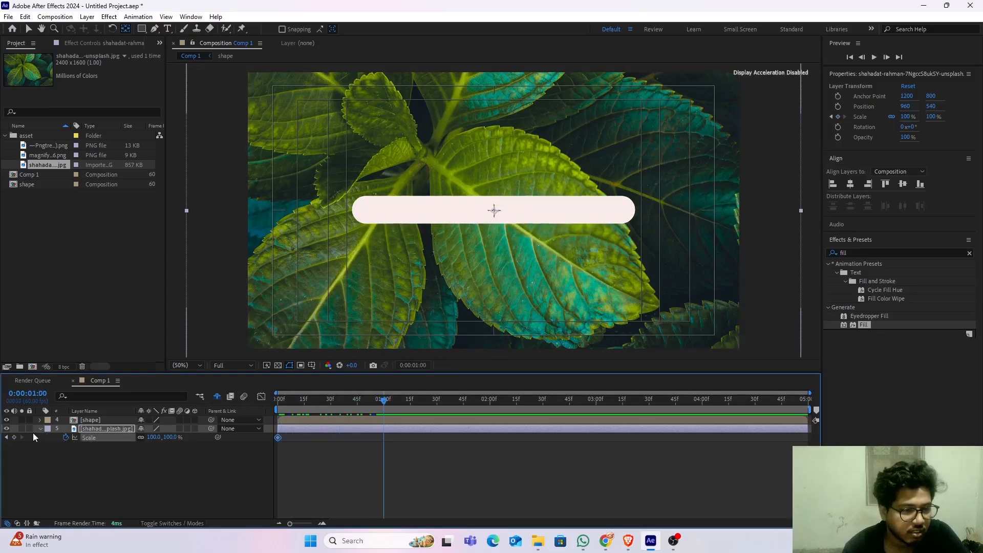
left_click(14, 437)
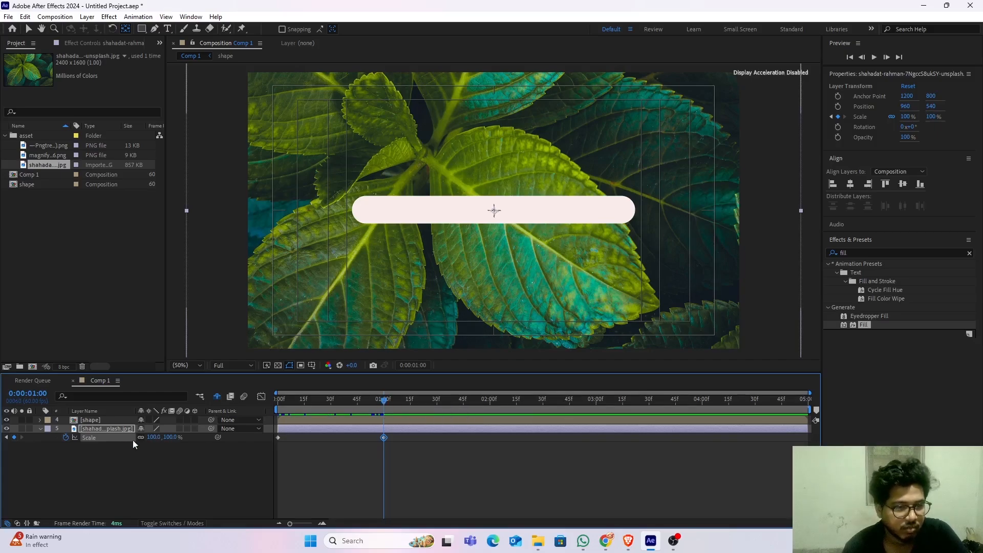
left_click_drag(151, 437, 143, 440)
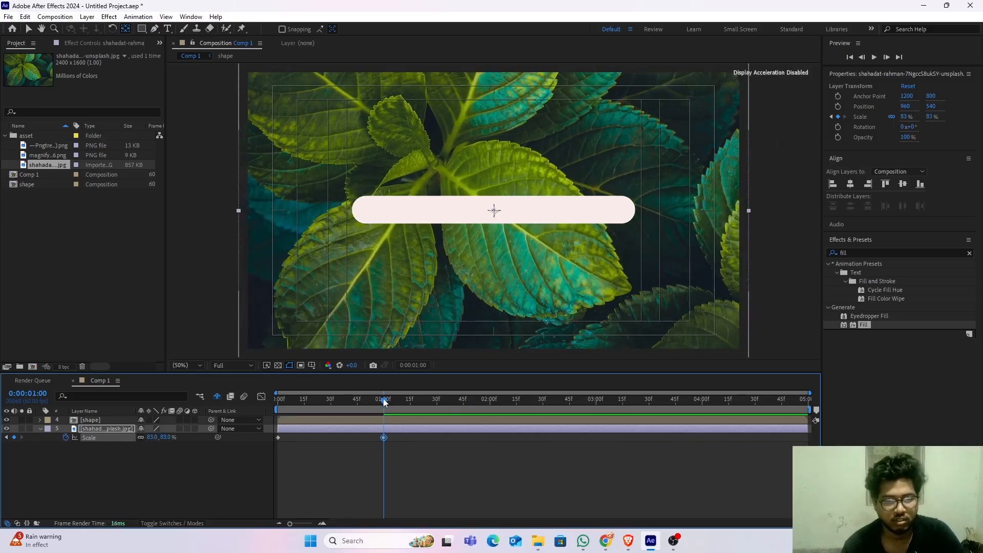
left_click_drag(384, 400, 211, 401)
key("space")
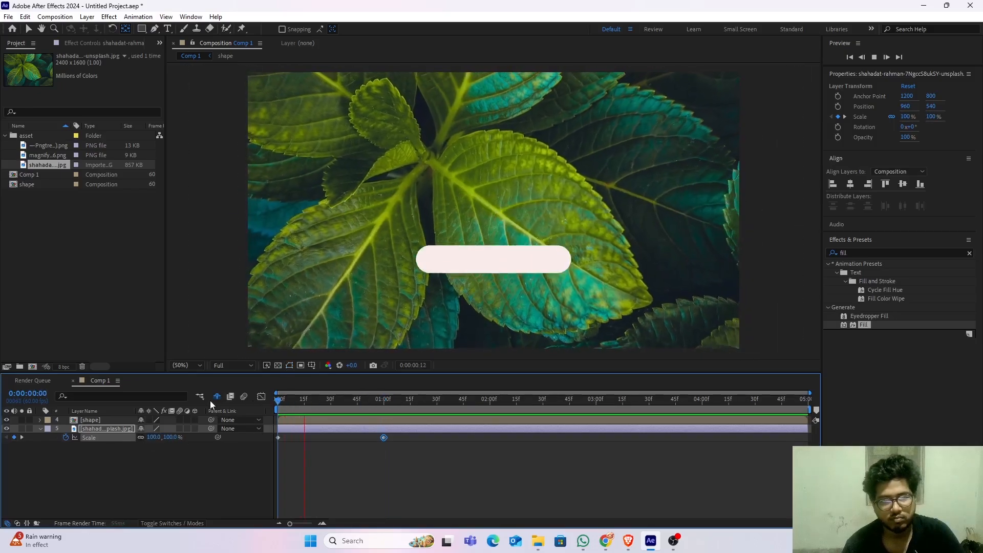
key("space")
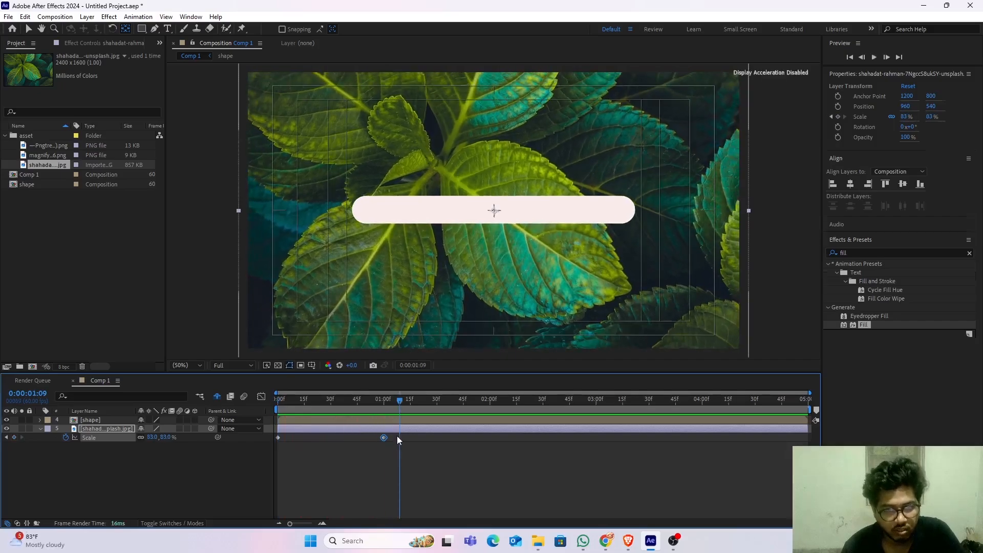
Step: Apply Easy Ease to both Scale keyframes of the leaf image, reshape the speed curve to peak early, and preview it
left_click_drag(397, 436, 274, 447)
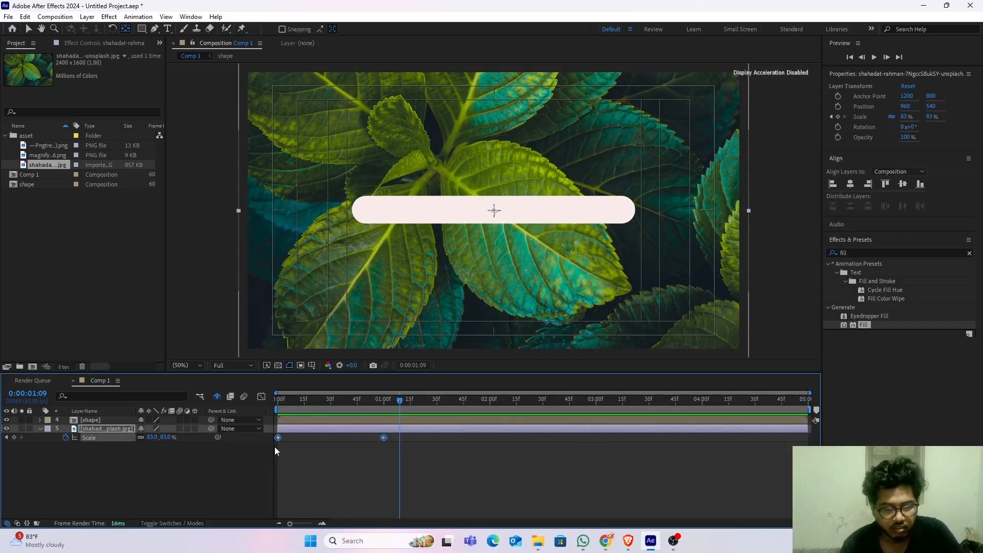
key("F9")
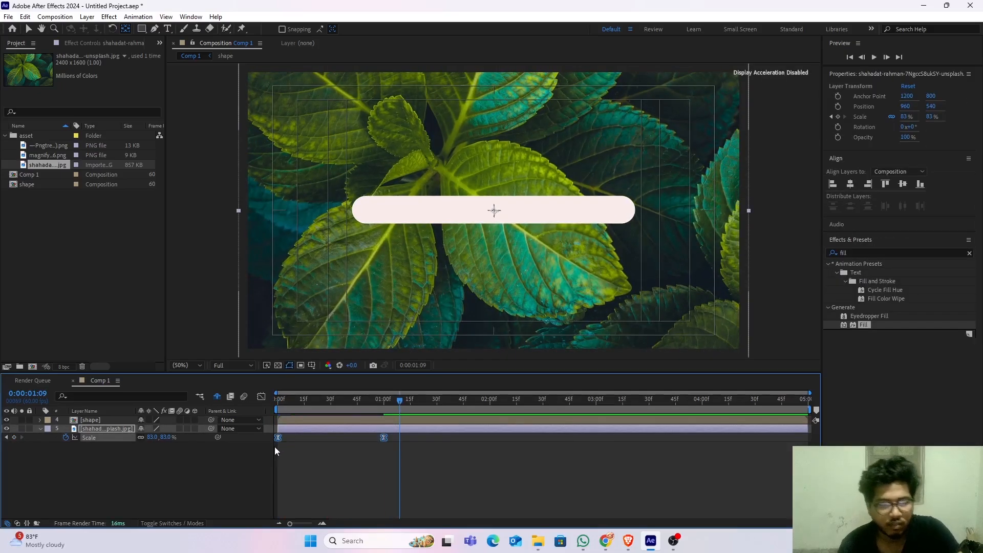
left_click(261, 397)
left_click_drag(367, 418, 331, 422)
left_click_drag(400, 402, 264, 407)
key("space")
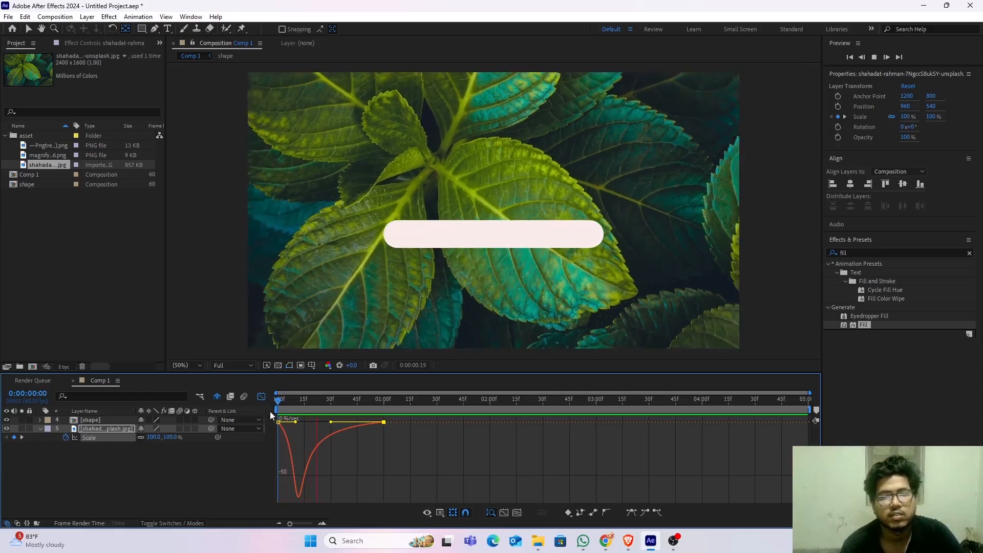
key("space")
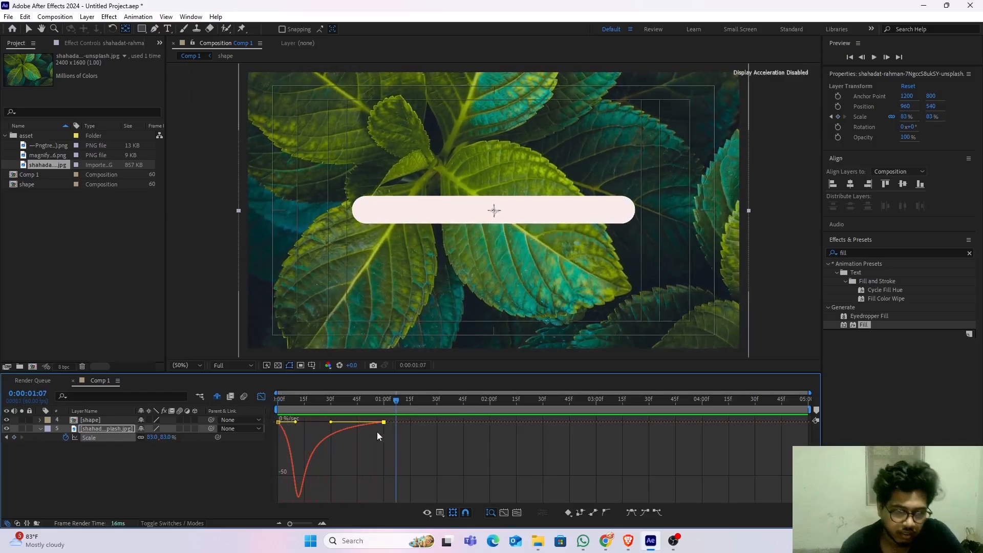
Step: Move to 0:00:01:00 and add an Inner Shadow layer style to the shape layer
mouse_move(395, 406)
left_mouse_down()
mouse_move(277, 405)
mouse_move(385, 406)
left_mouse_up()
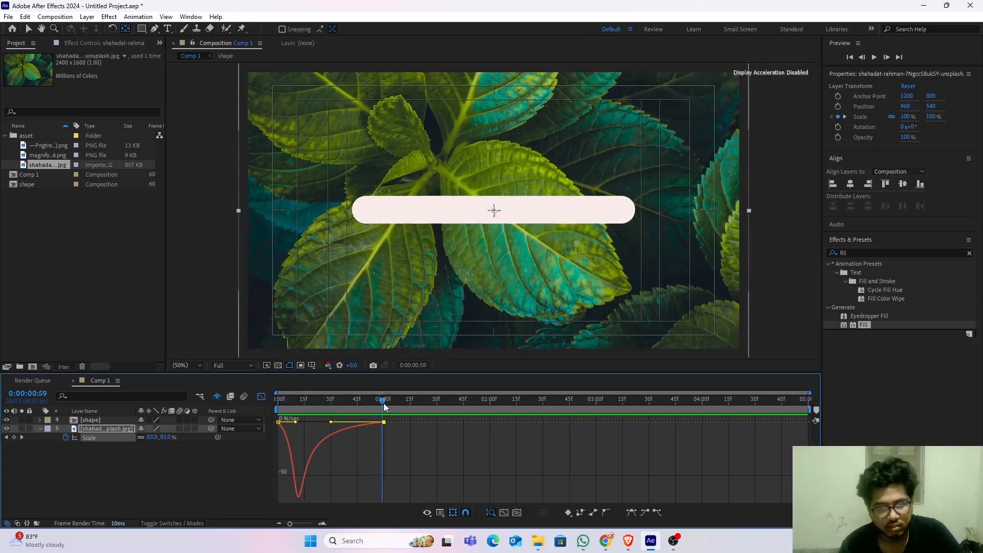
left_click(386, 405)
left_click(91, 420)
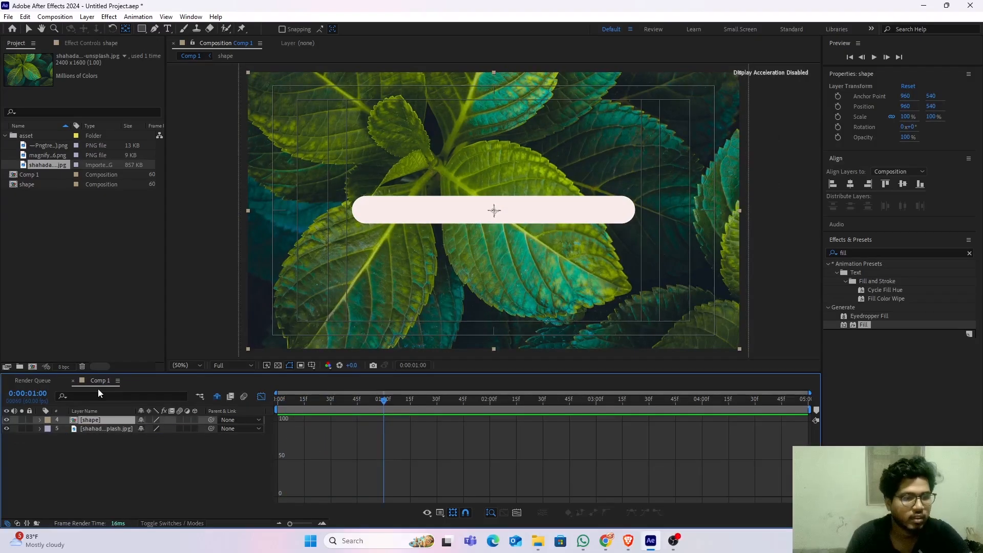
right_click(100, 419)
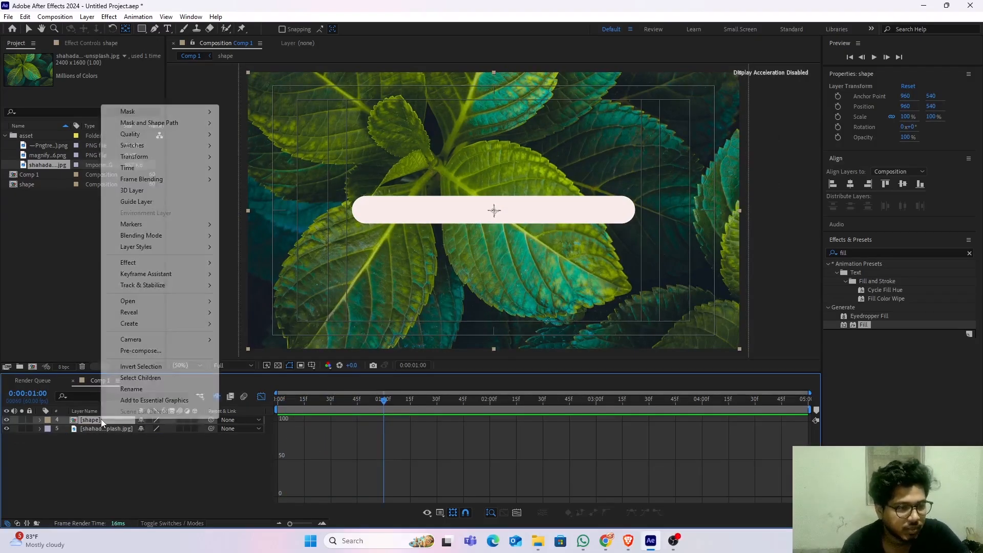
mouse_move(153, 254)
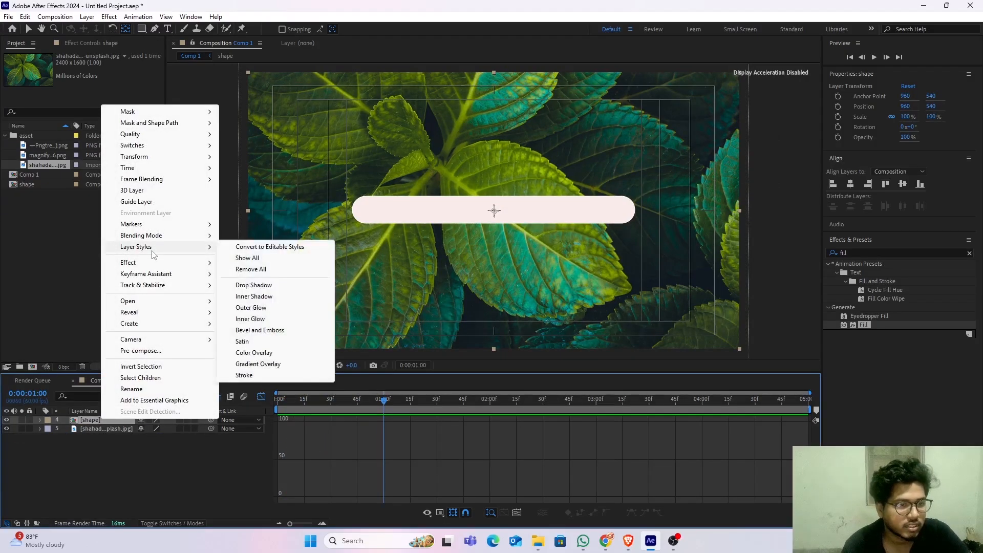
left_click(262, 299)
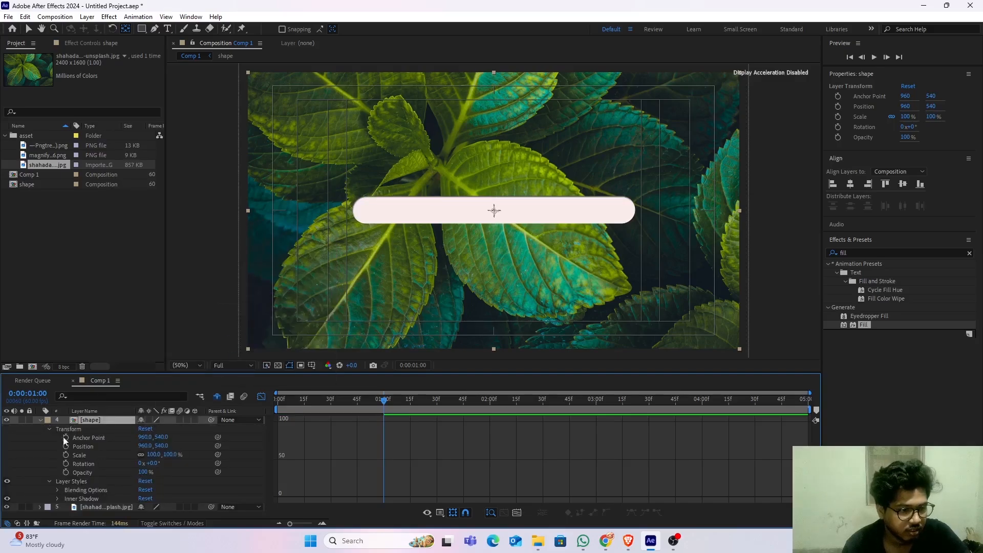
Step: Set the shape layer's Inner Shadow to 90% opacity, distance 16 and size 65, and collapse the layer's properties
left_click(49, 430)
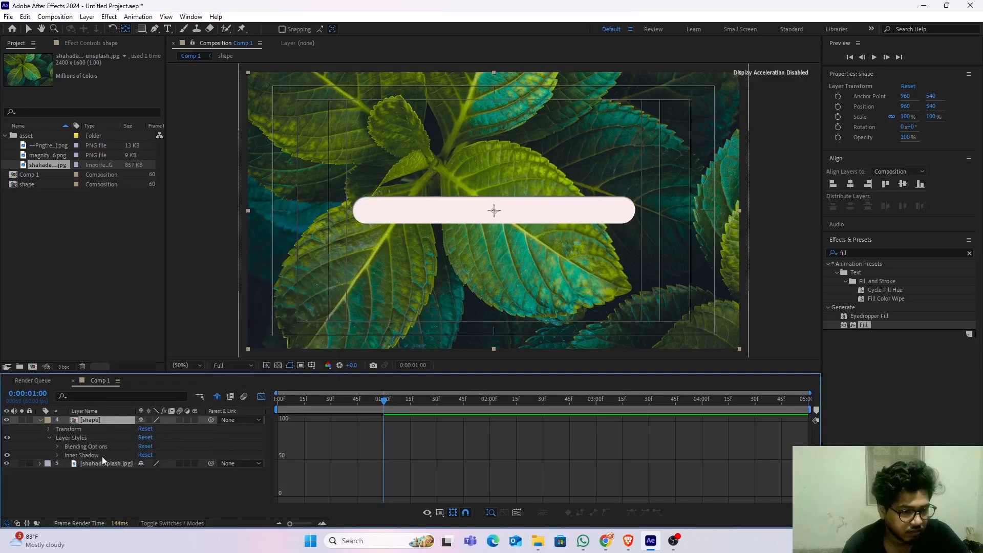
left_click(58, 455)
scroll(156, 492, "down", 2)
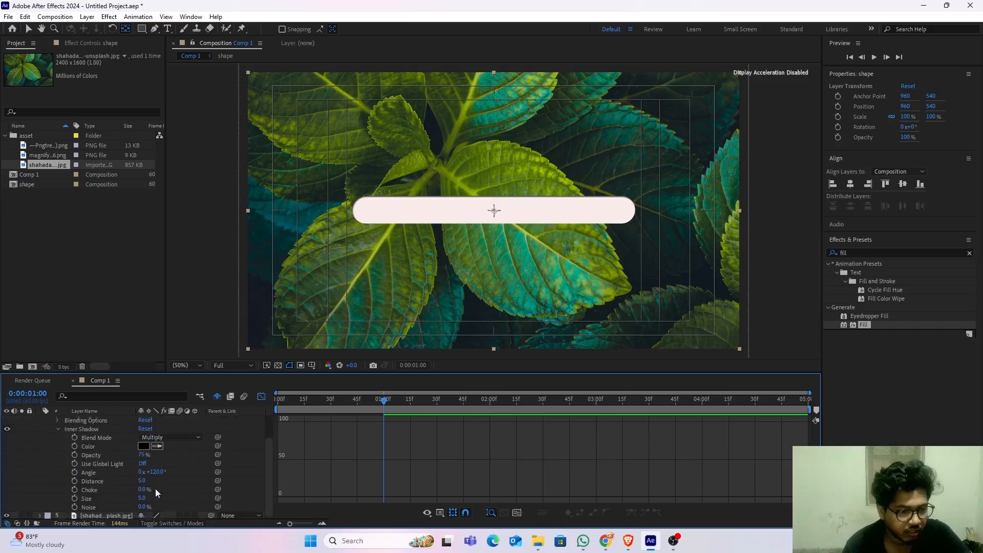
left_click_drag(143, 454, 147, 458)
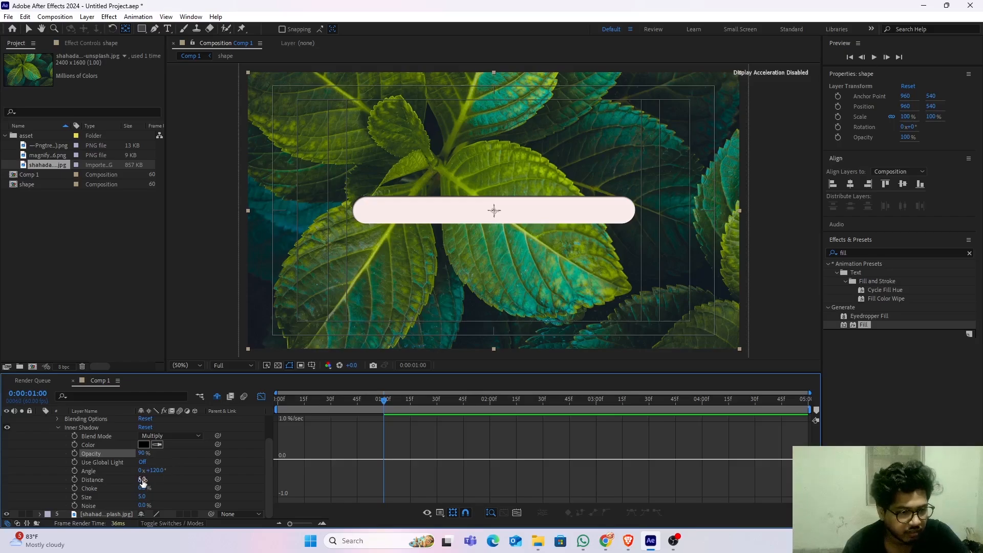
left_click_drag(142, 481, 150, 483)
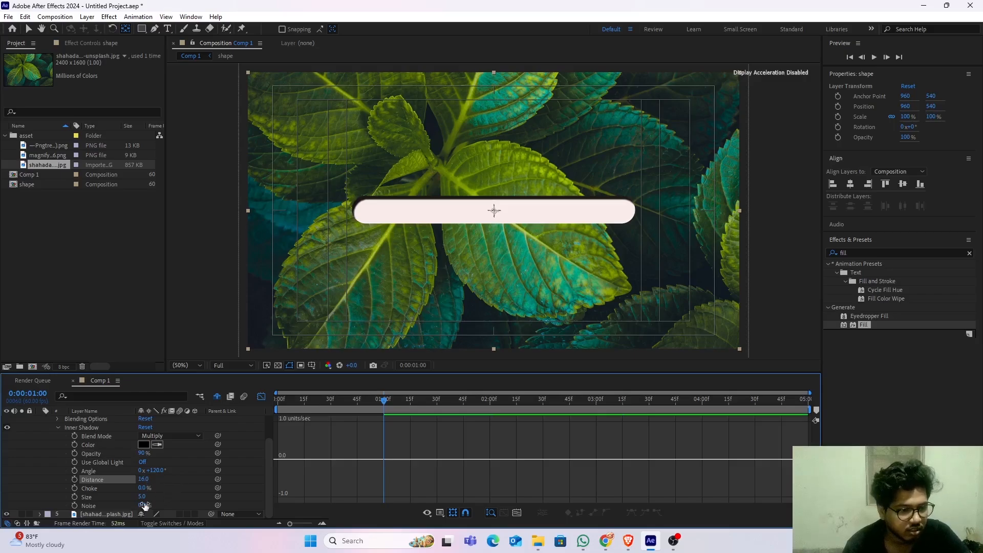
left_click_drag(144, 498, 164, 502)
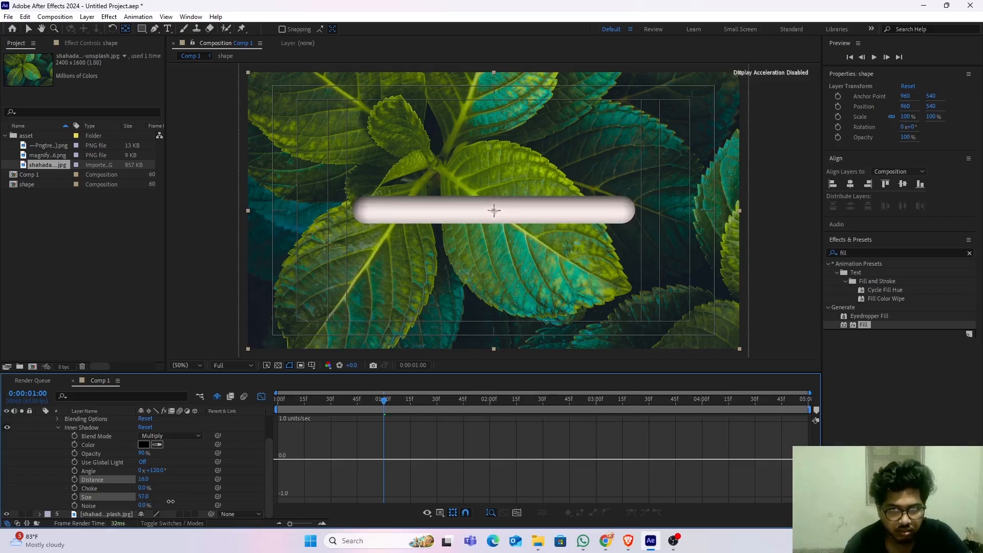
left_click_drag(171, 502, 175, 502)
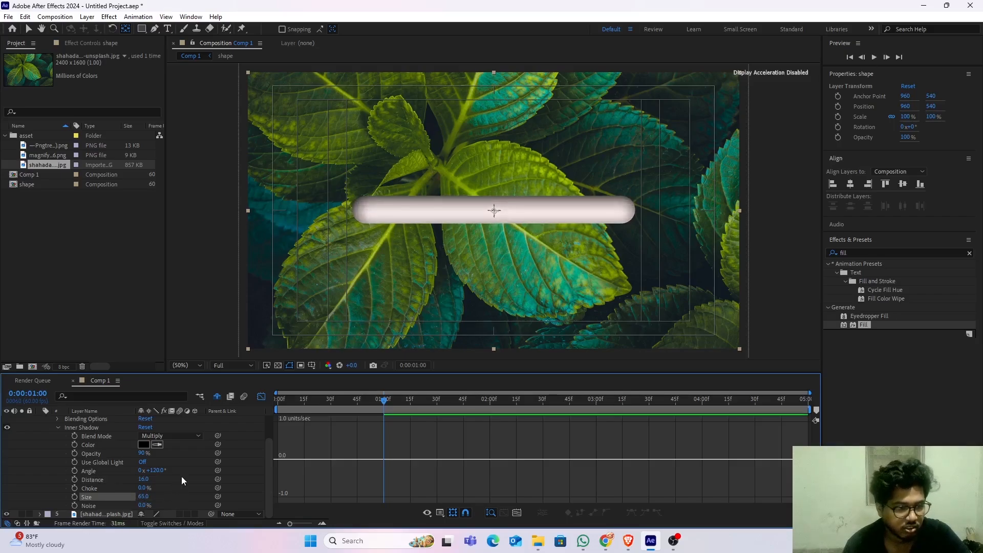
left_click(58, 428)
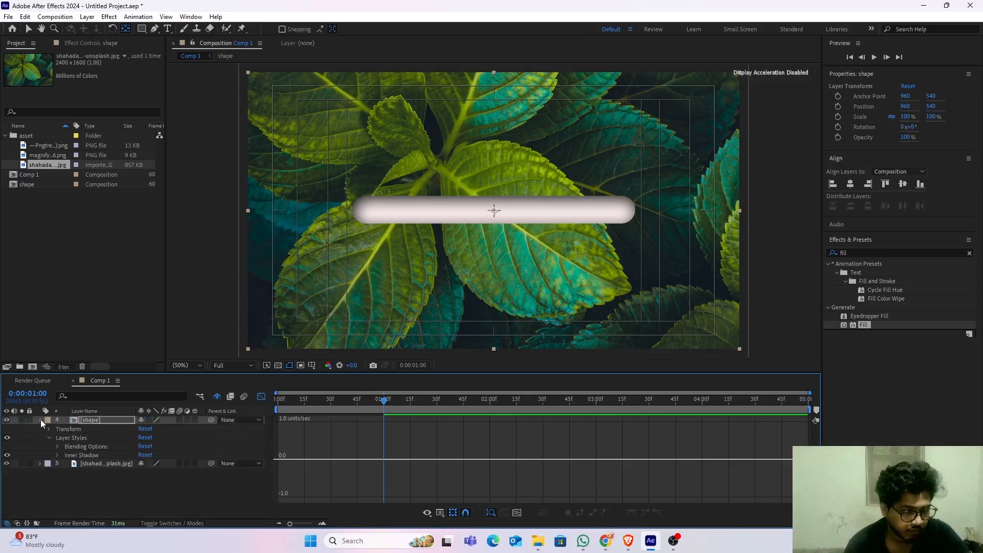
left_click(41, 419)
Step: Pre-compose the shape layer as "map", moving all attributes into the new composition
right_click(103, 419)
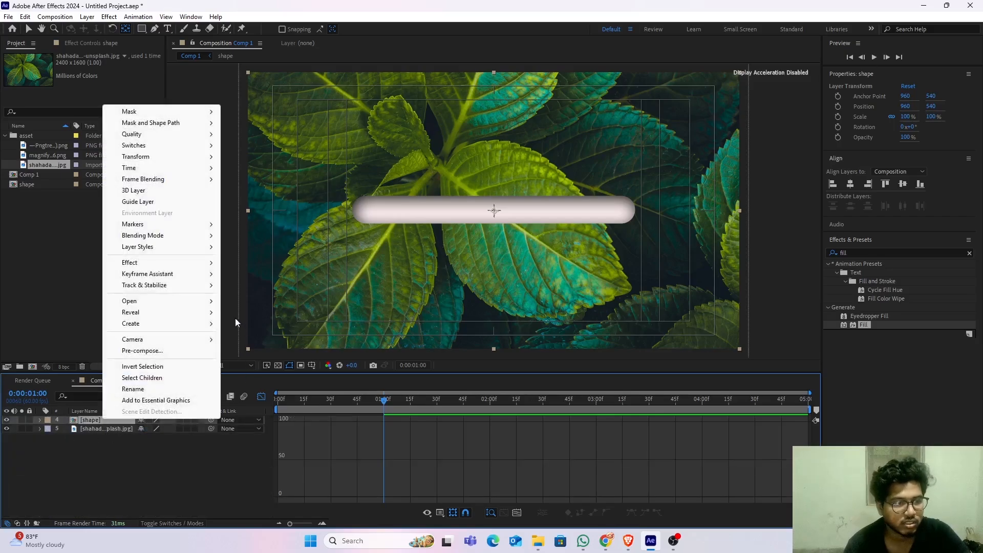
left_click(185, 340)
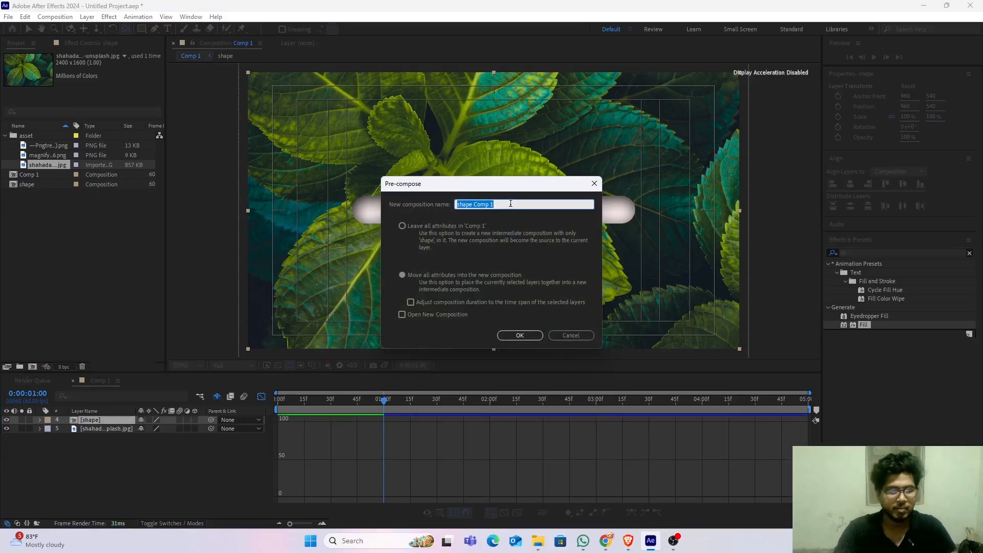
type("map")
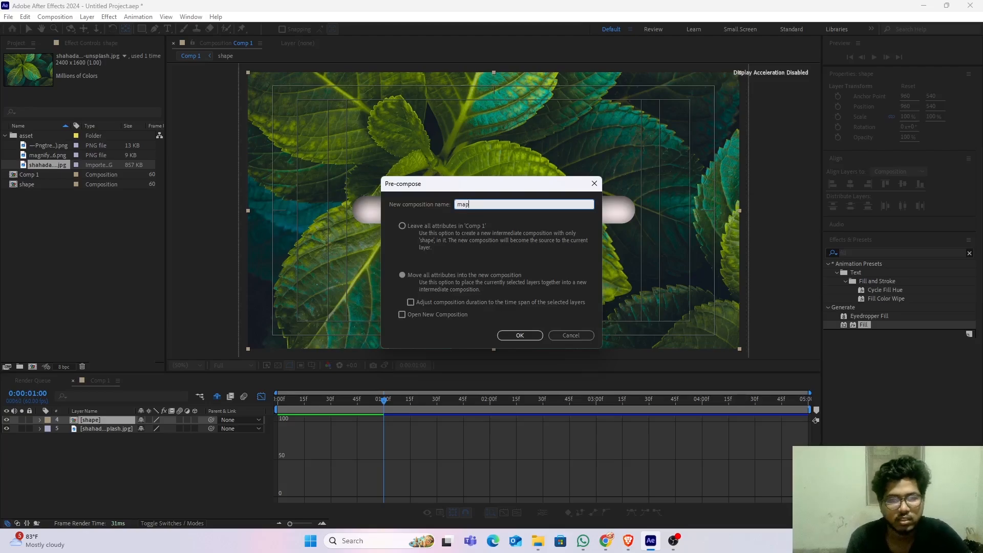
left_click(519, 335)
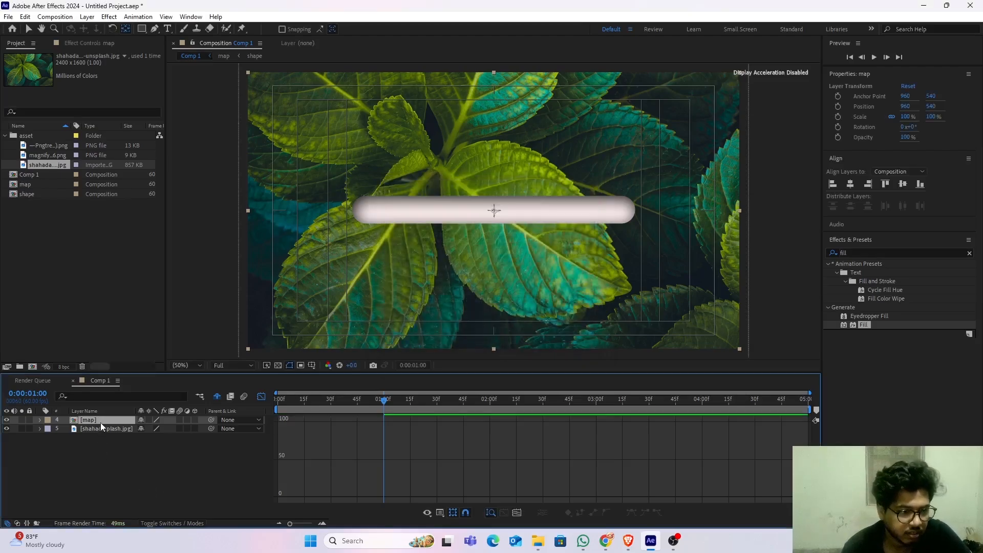
Step: Open the map composition, switch its timeline from the graph editor to layer bars, and show the transparency grid
double_click(100, 423)
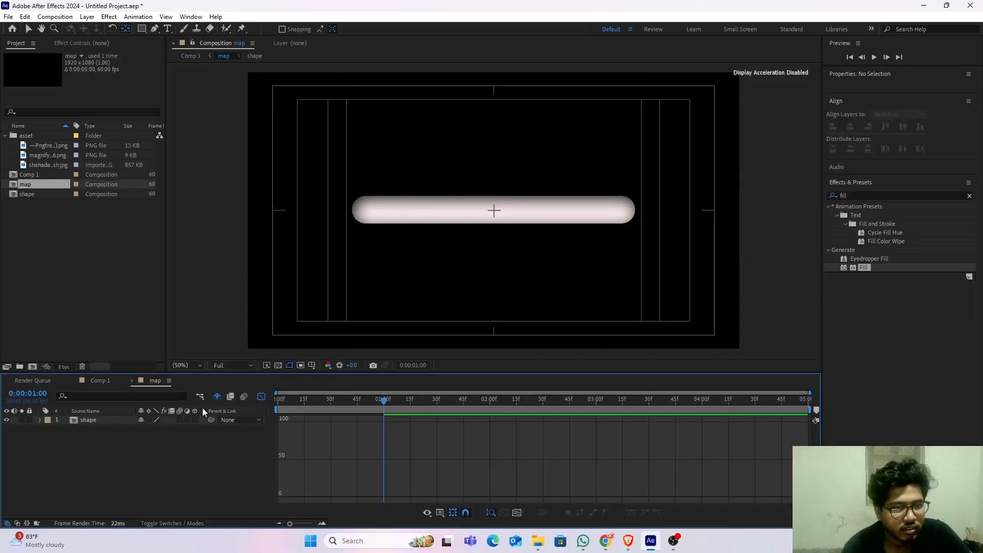
left_click(259, 398)
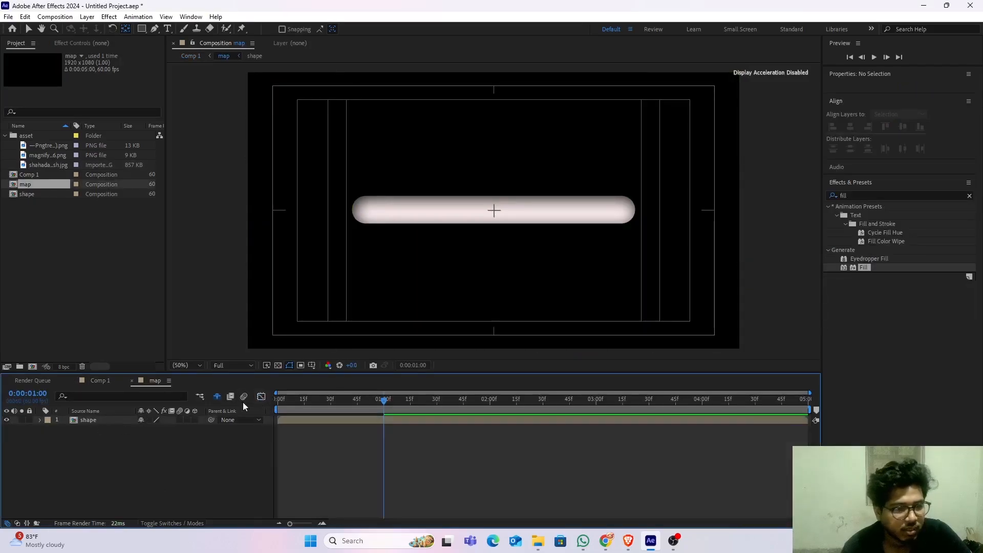
left_click(108, 422)
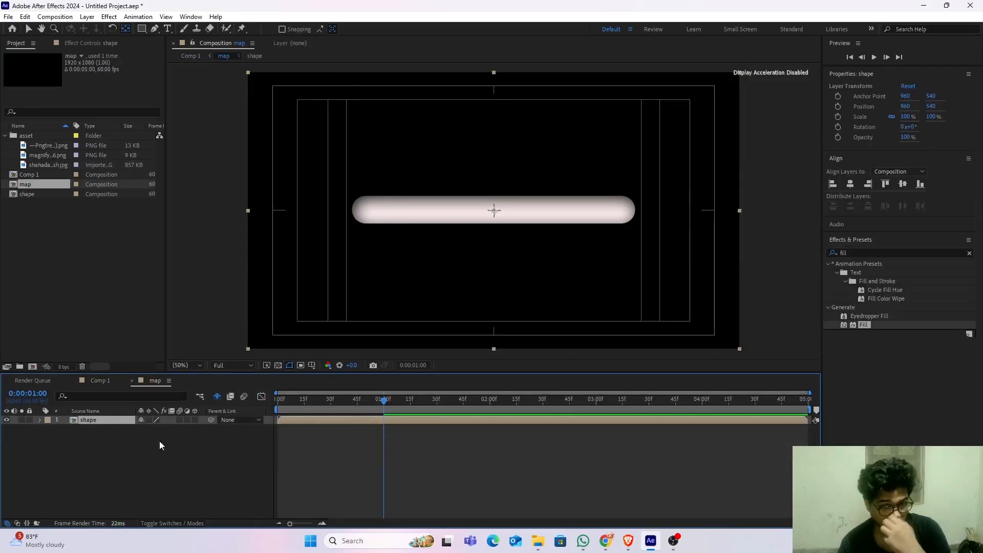
left_click(276, 366)
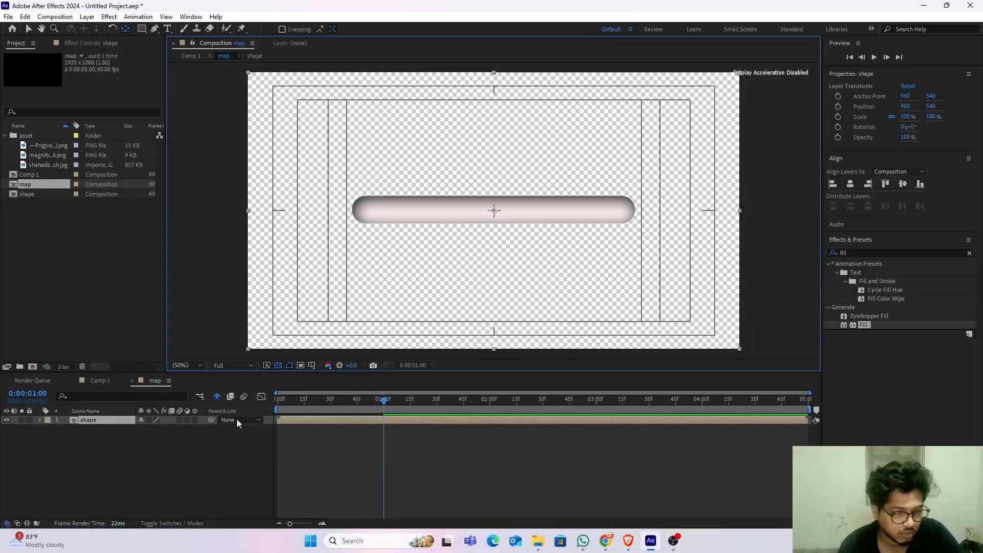
Step: Create a black 1920 x 1080 px solid named "BG" in the map composition and place it beneath the shape layer
right_click(155, 445)
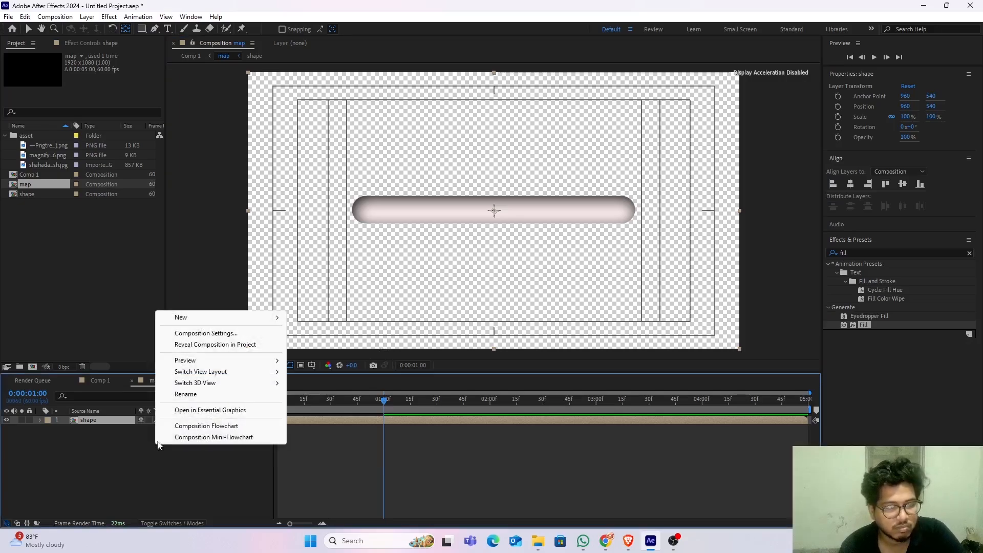
mouse_move(242, 326)
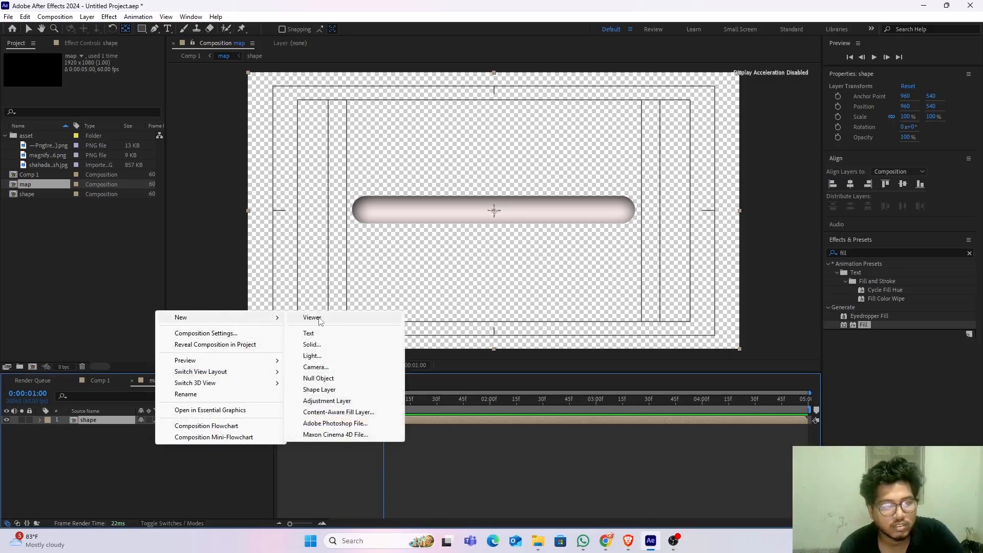
left_click(312, 344)
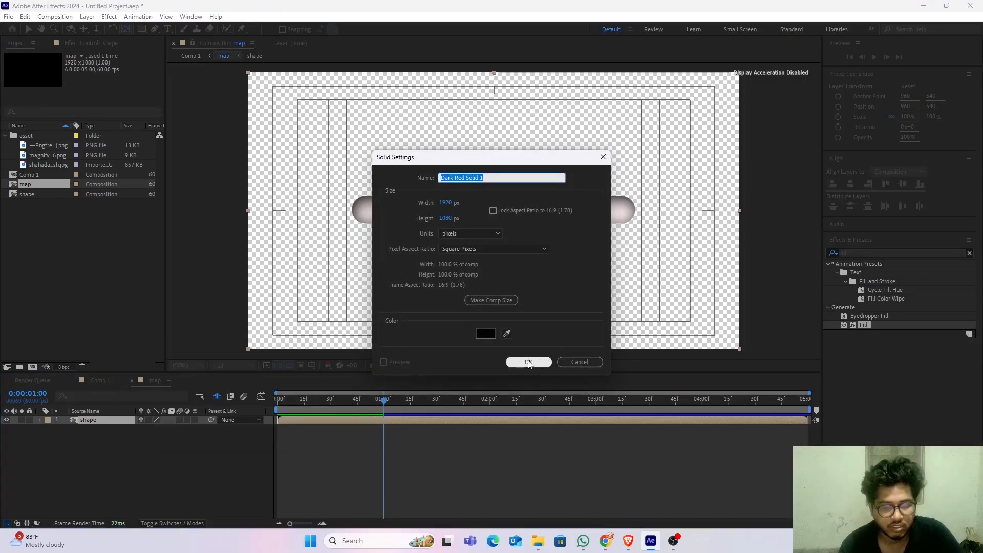
type("BG")
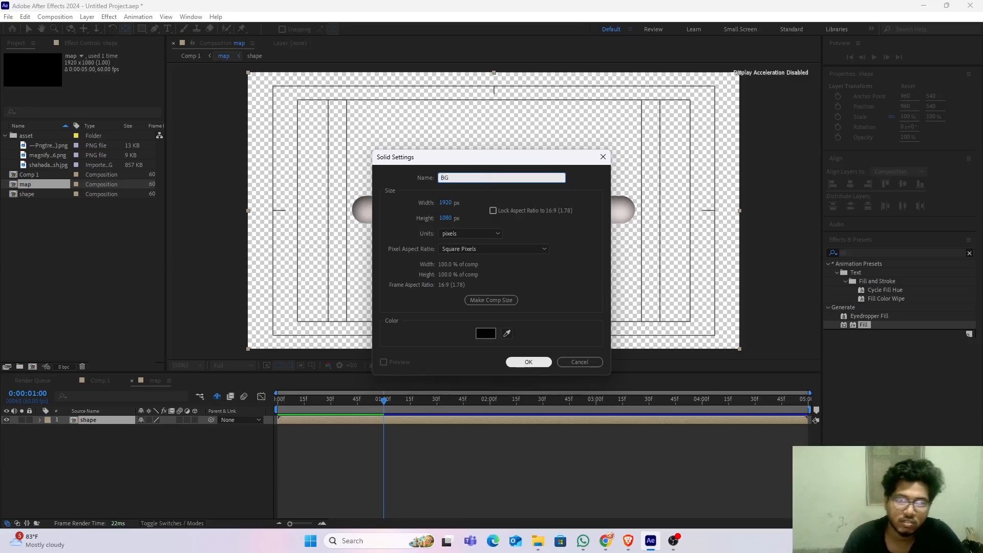
left_click(533, 363)
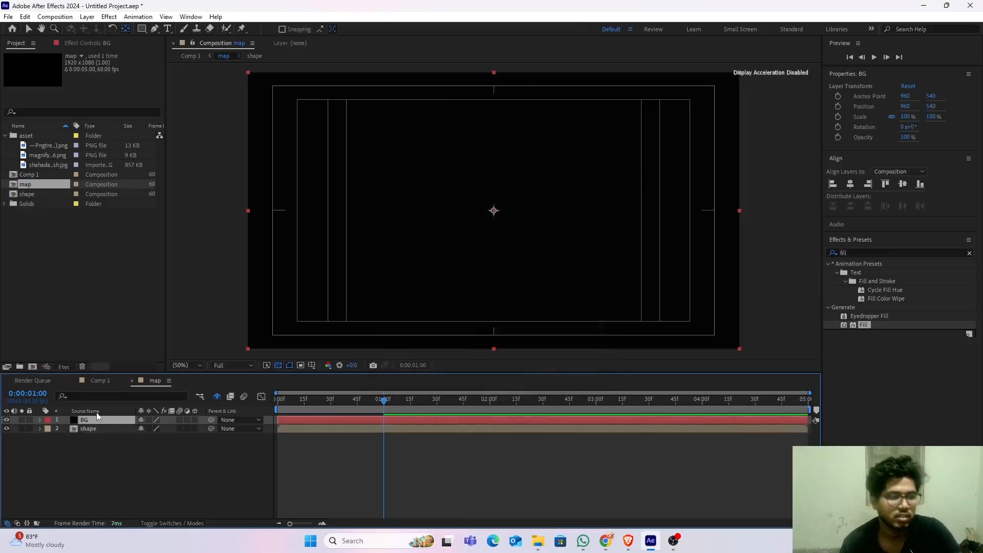
left_click_drag(93, 424, 96, 436)
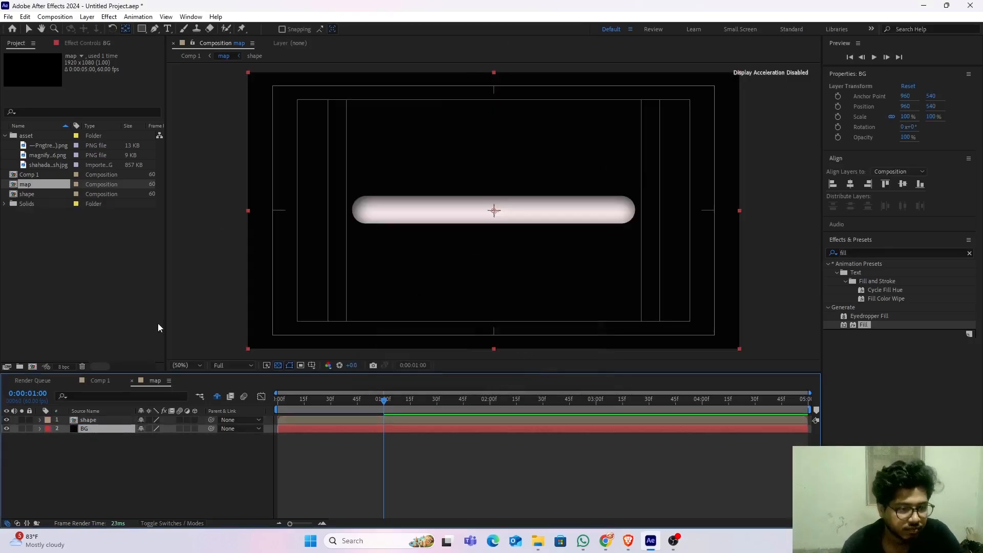
Step: Return to Comp 1, hide the map layer, and add the shape composition between it and the leaf image
left_click(132, 381)
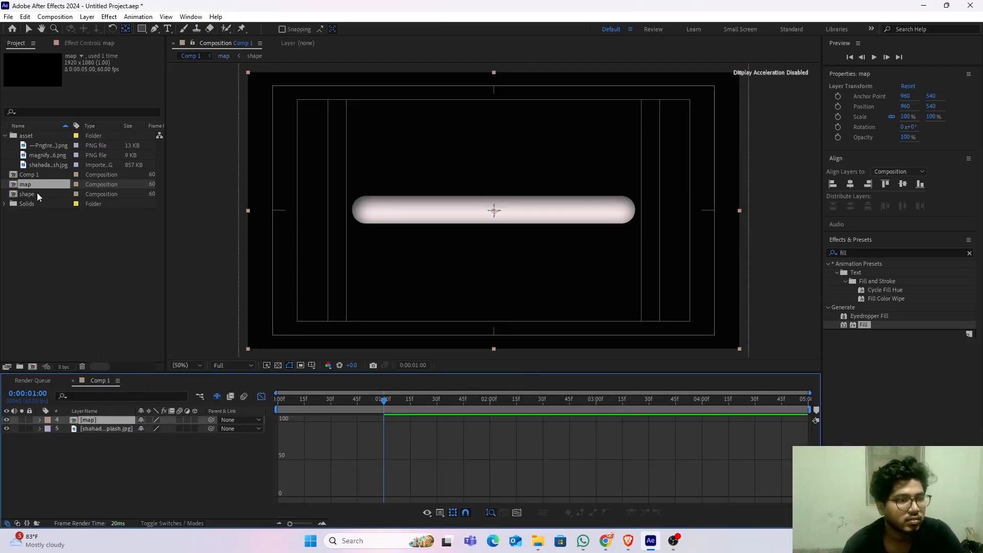
left_click(7, 420)
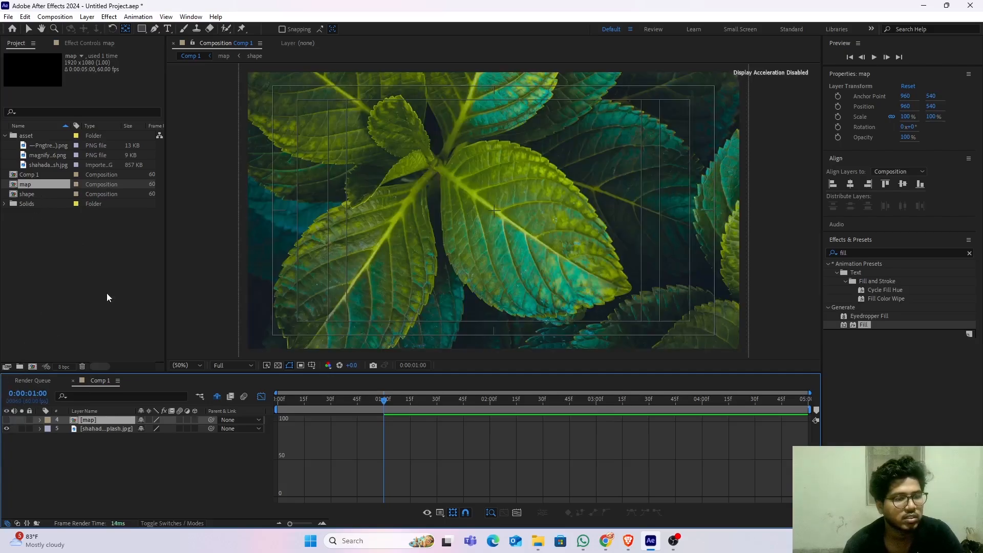
left_click_drag(27, 194, 84, 429)
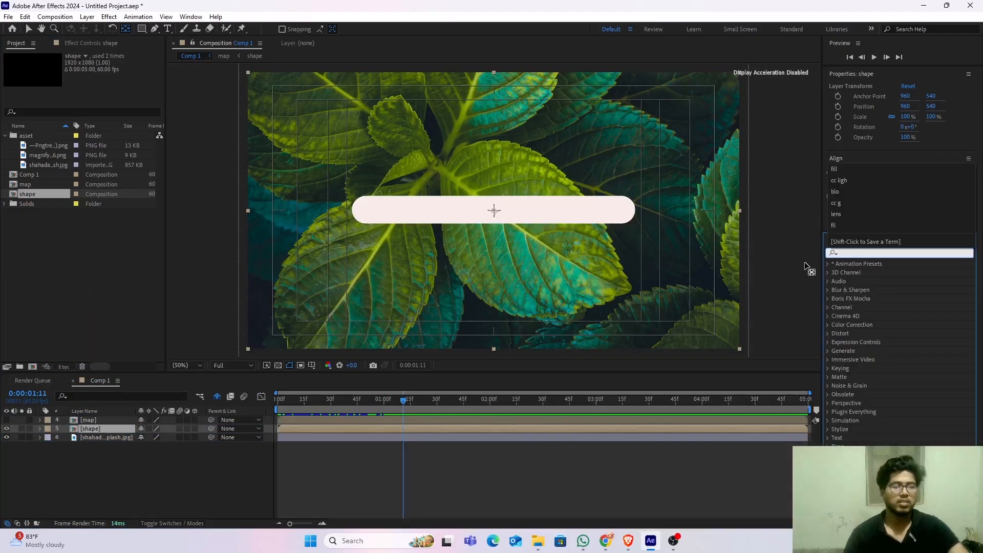
Step: Rename the newly added shape layer in Comp 1 as "blur" and keep it selected
left_click(99, 429)
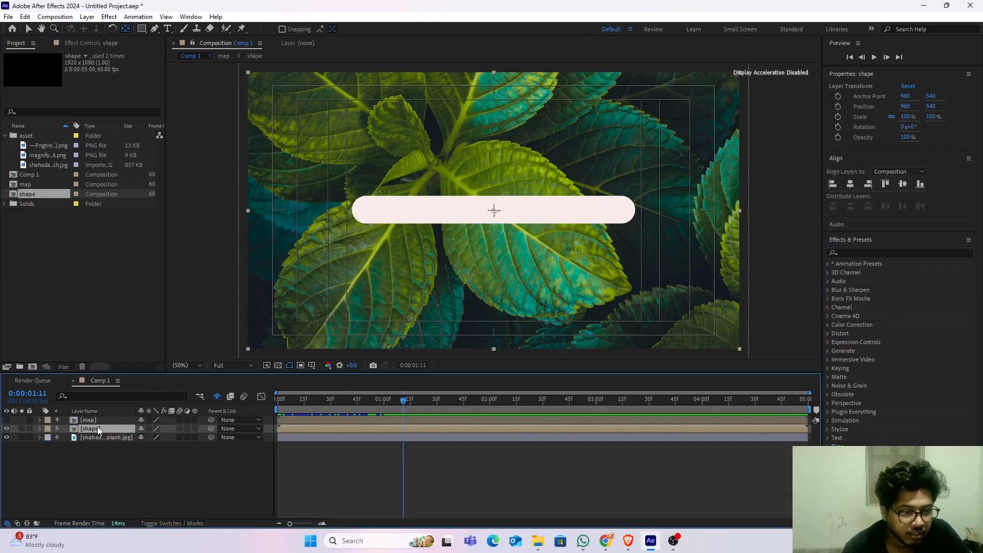
right_click(103, 428)
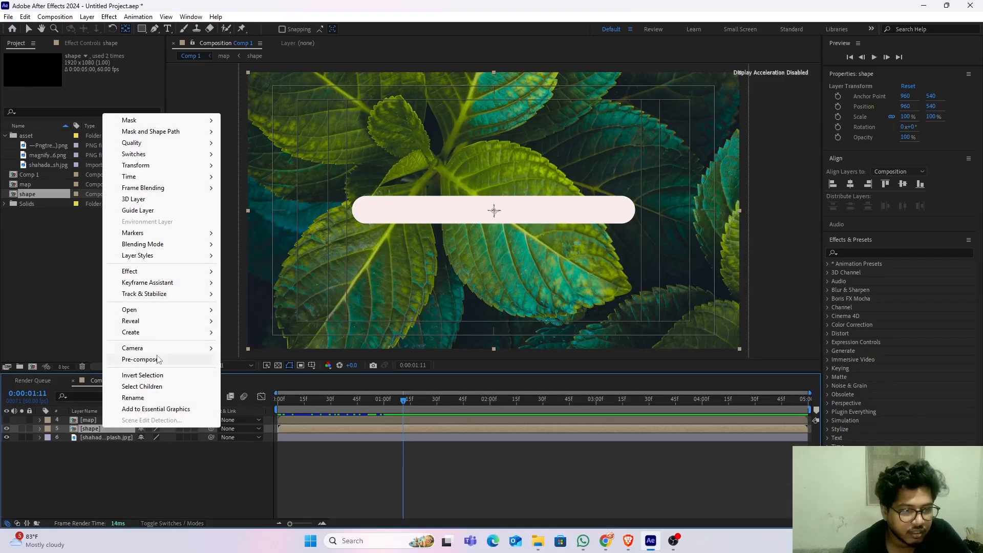
left_click(132, 398)
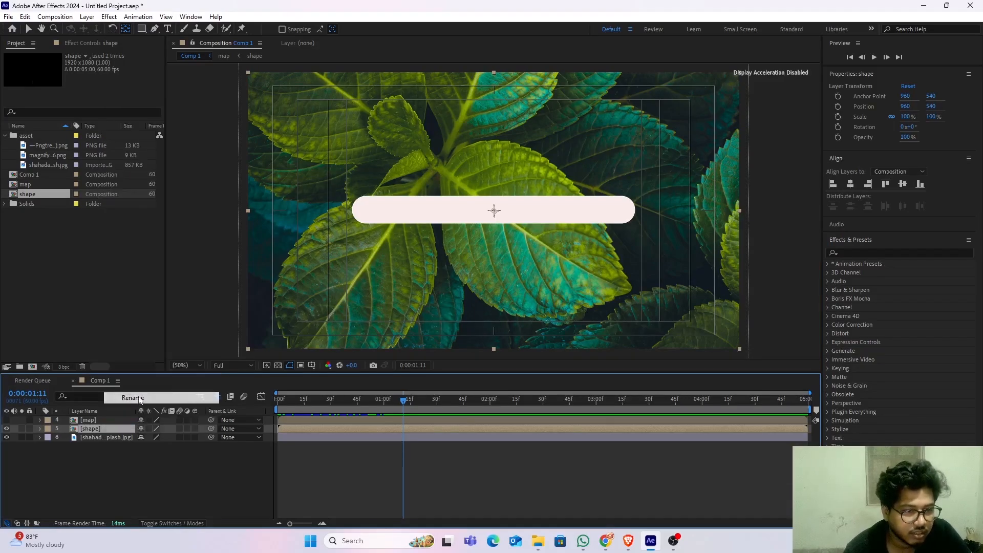
type("blu")
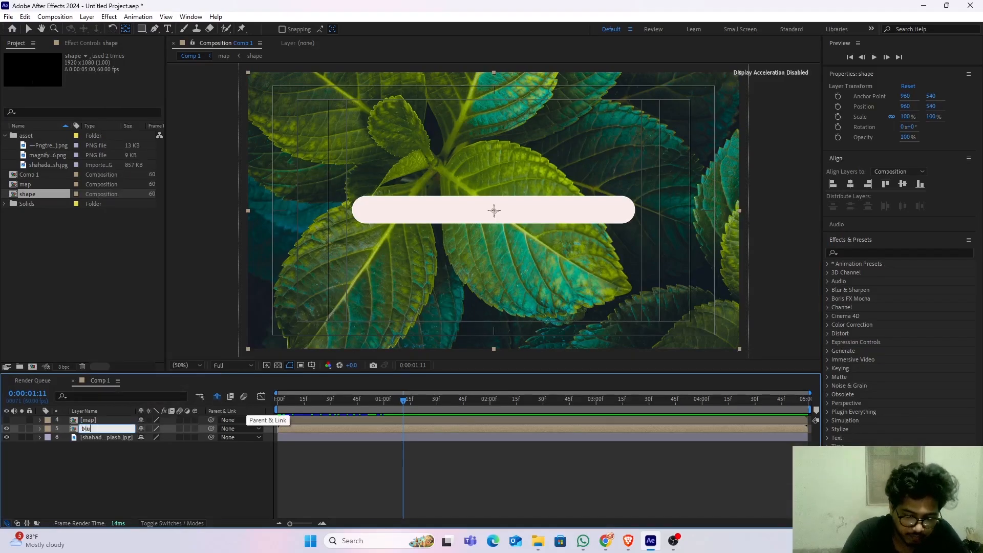
type("r")
left_click(97, 467)
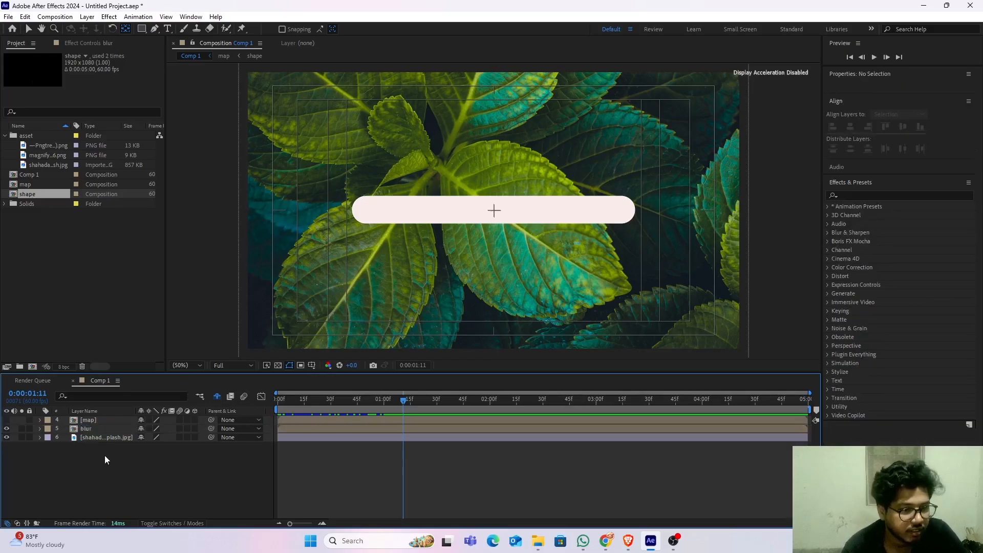
left_click(94, 430)
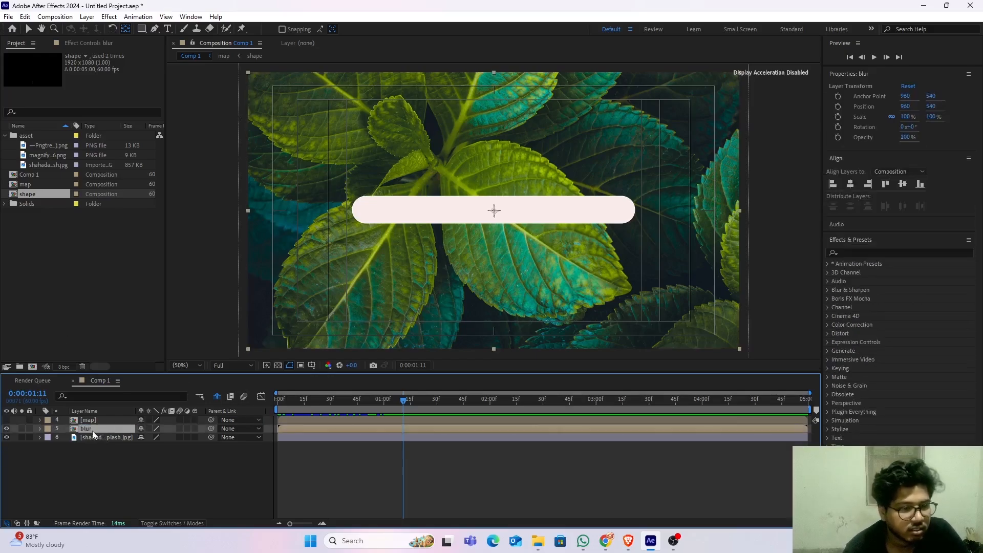
Step: Apply Camera Lens Blur to the blur layer and set its Blur Radius to 12
left_click(894, 253)
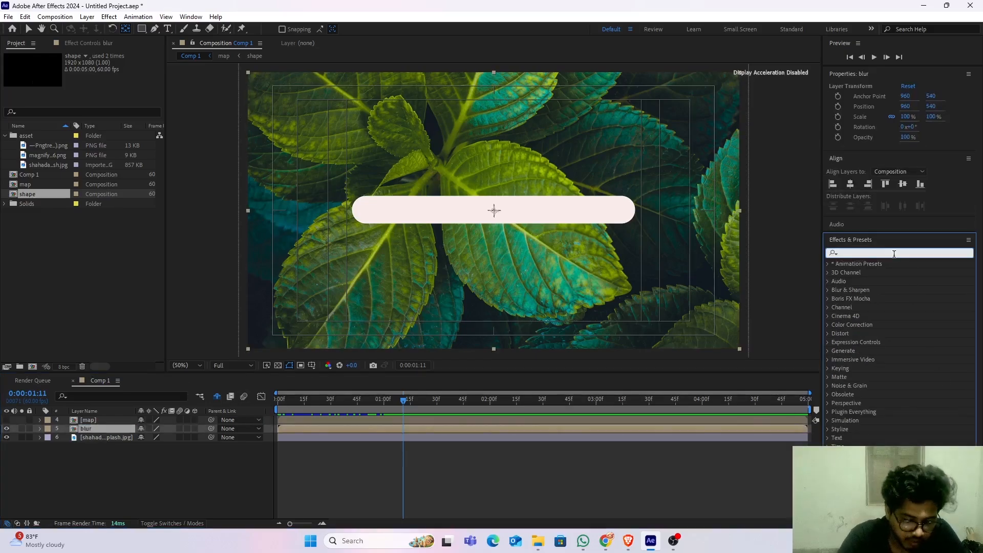
type("came")
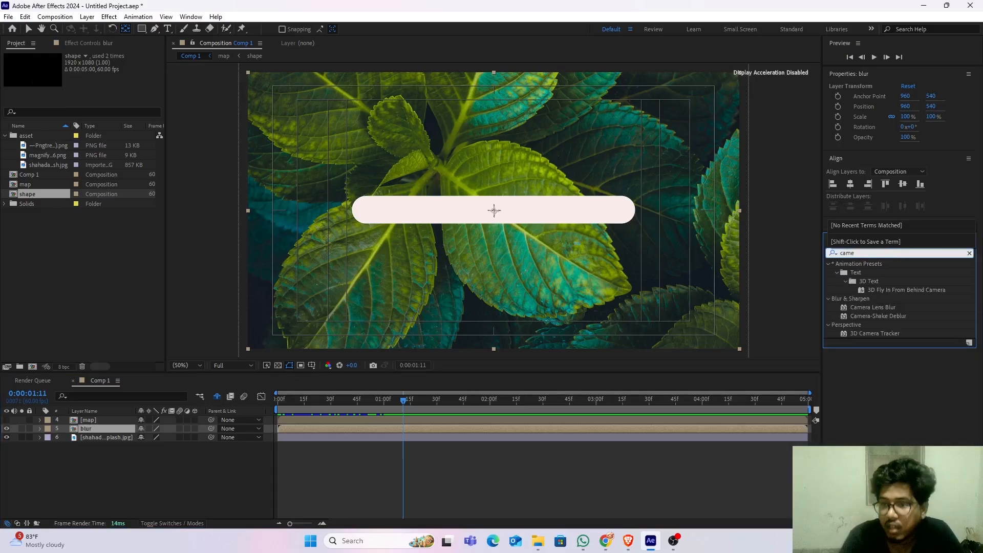
left_click_drag(874, 307, 117, 425)
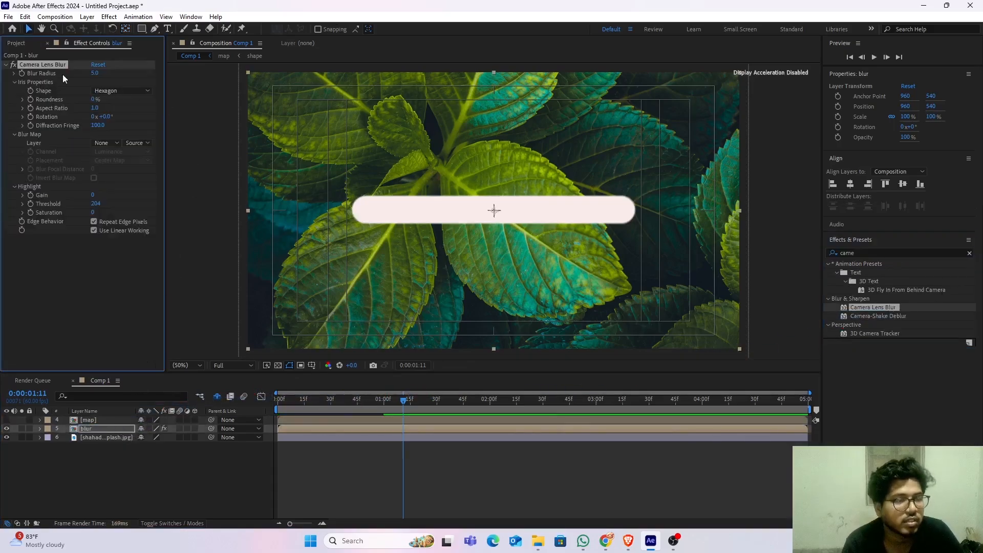
left_click(98, 73)
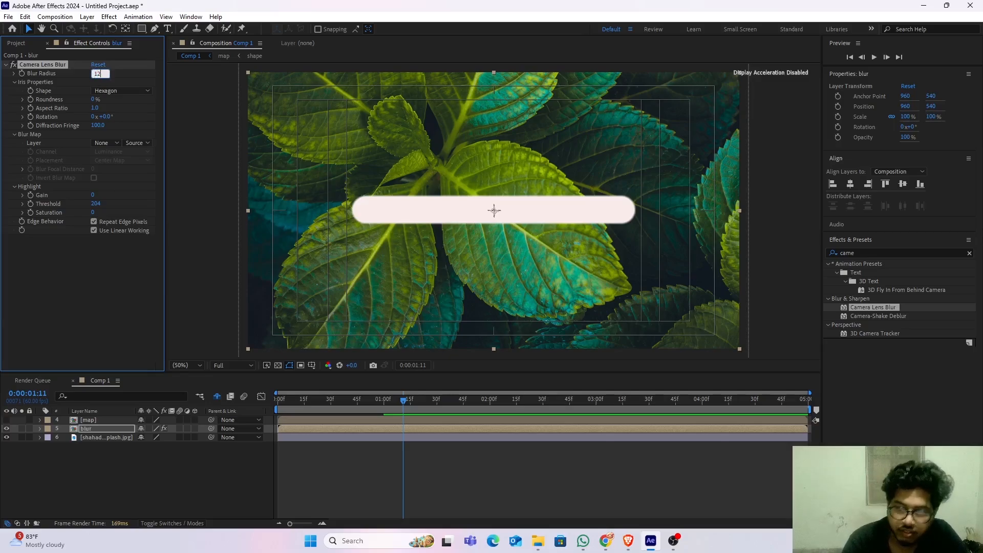
left_click(135, 468)
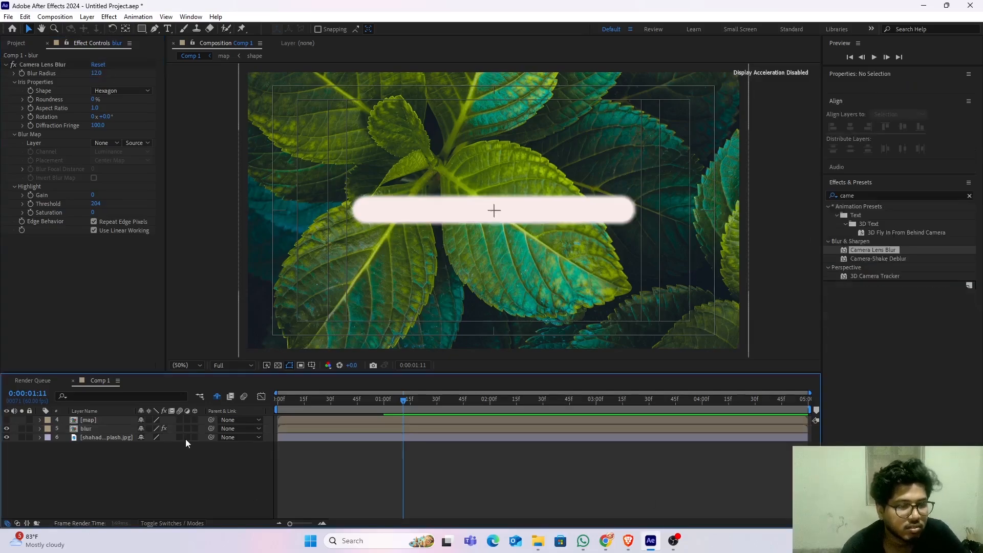
Step: Turn the blur layer into an adjustment layer and duplicate it
left_click(188, 429)
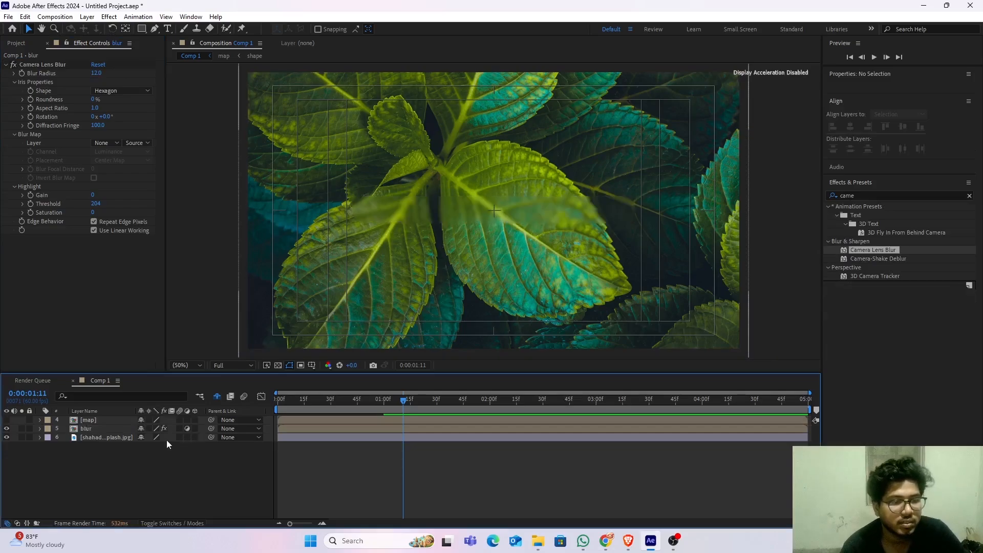
left_click(173, 523)
left_click(173, 523)
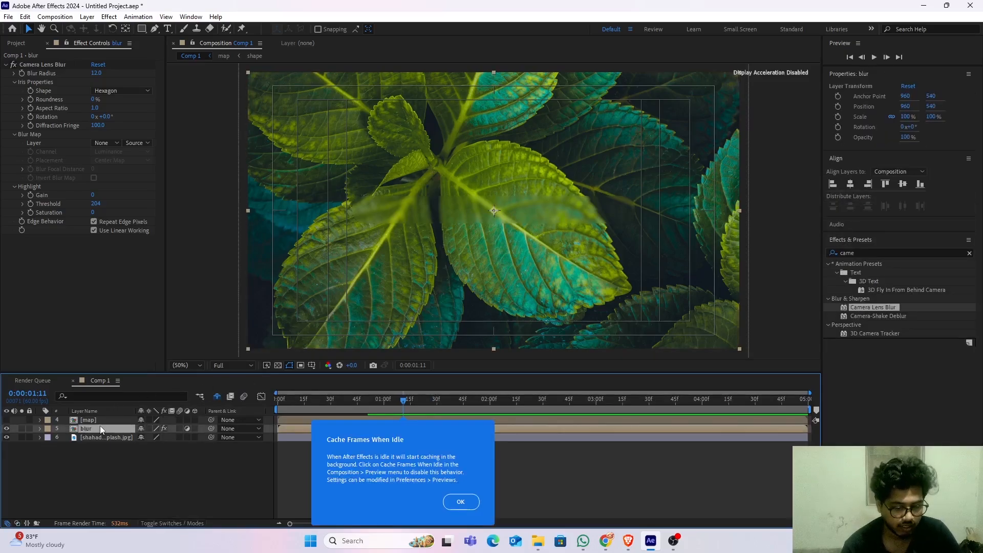
key("ctrl+d")
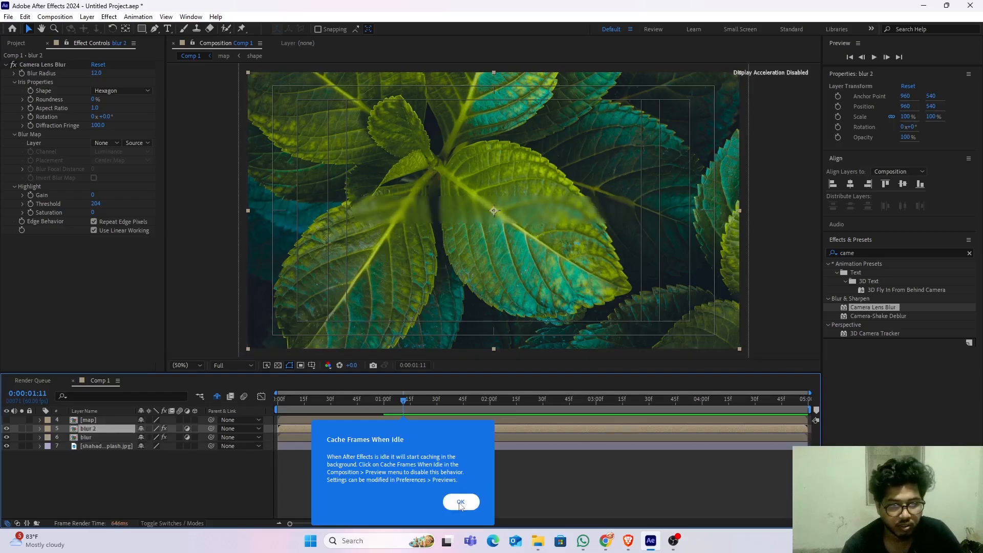
left_click(461, 502)
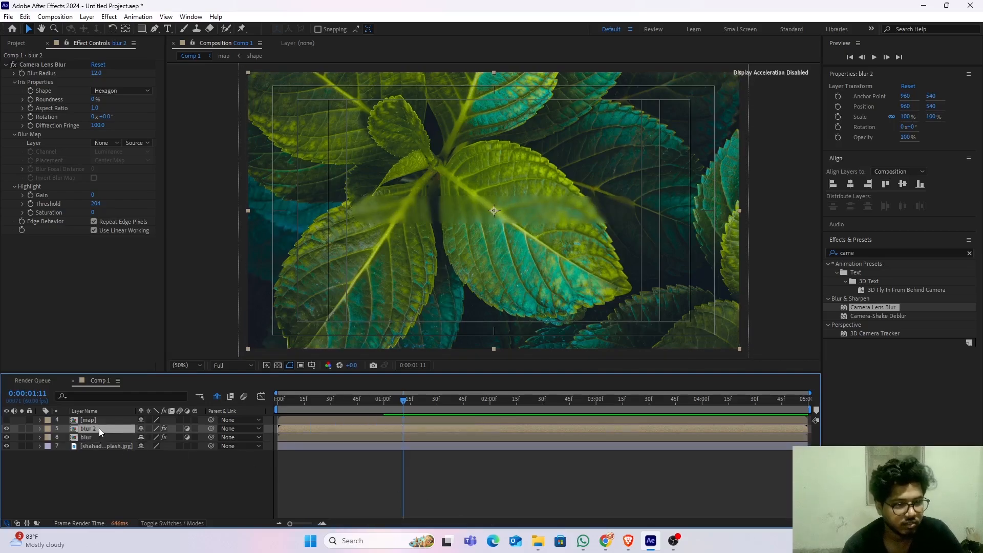
Step: Find the CC Glass effect and apply it to the duplicated blur layer
left_click(859, 253)
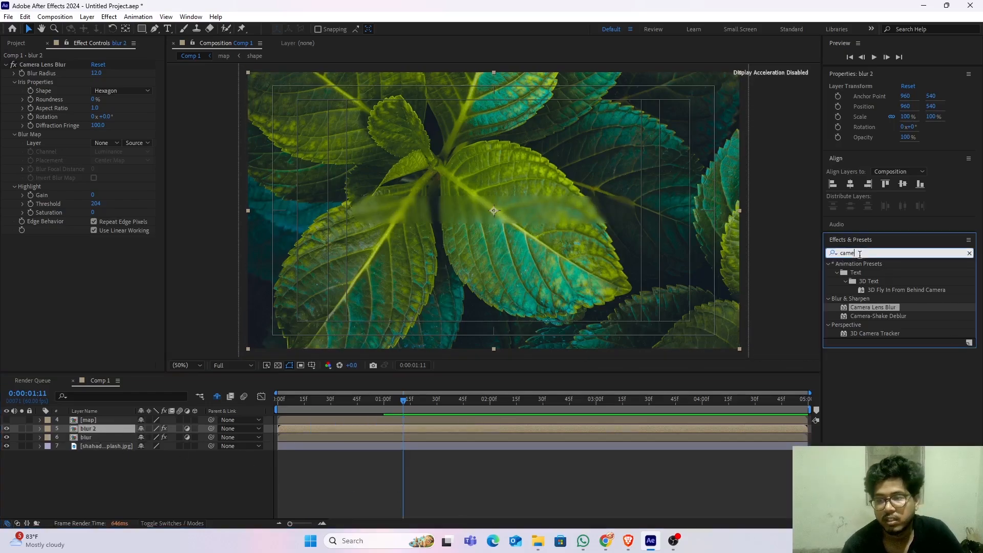
type("cc")
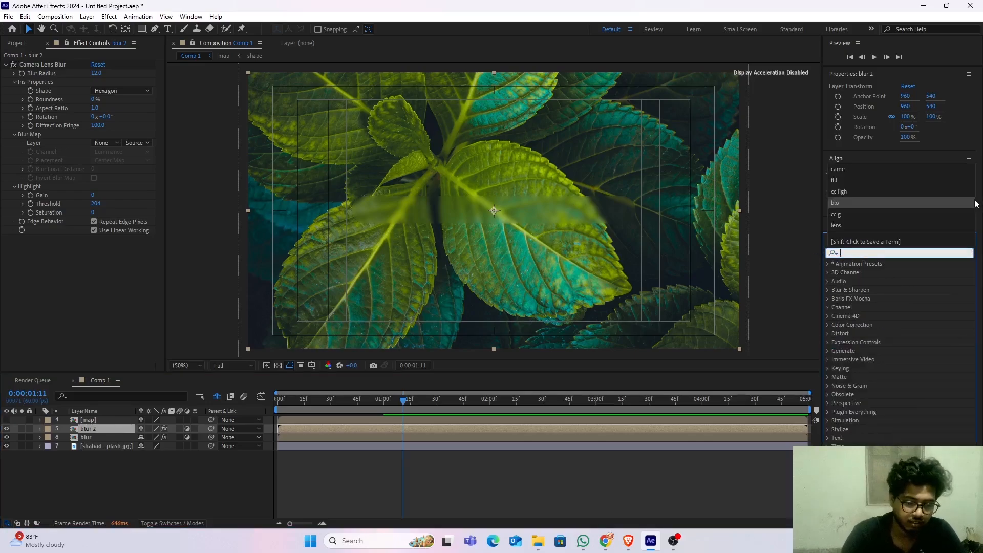
type("g")
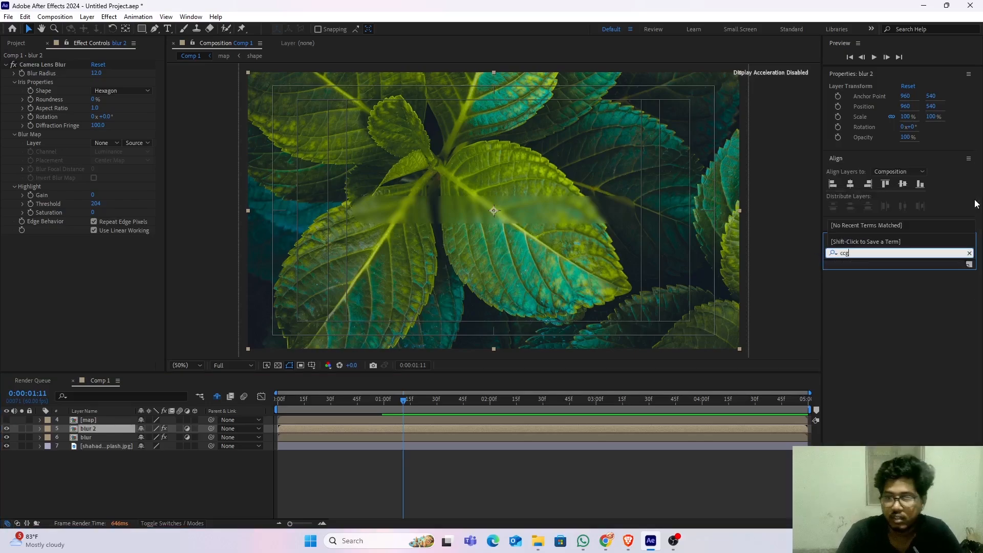
key("BackSpace")
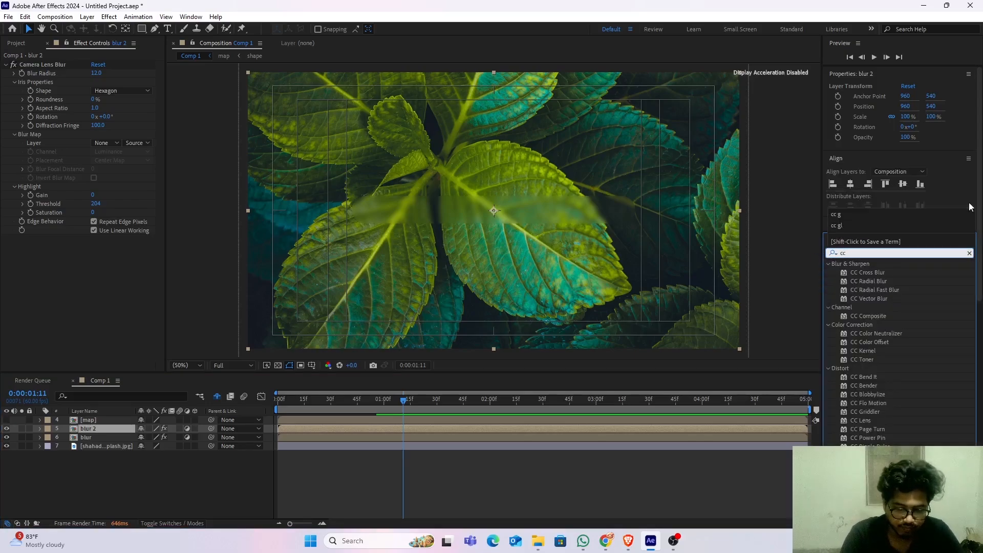
type("gl")
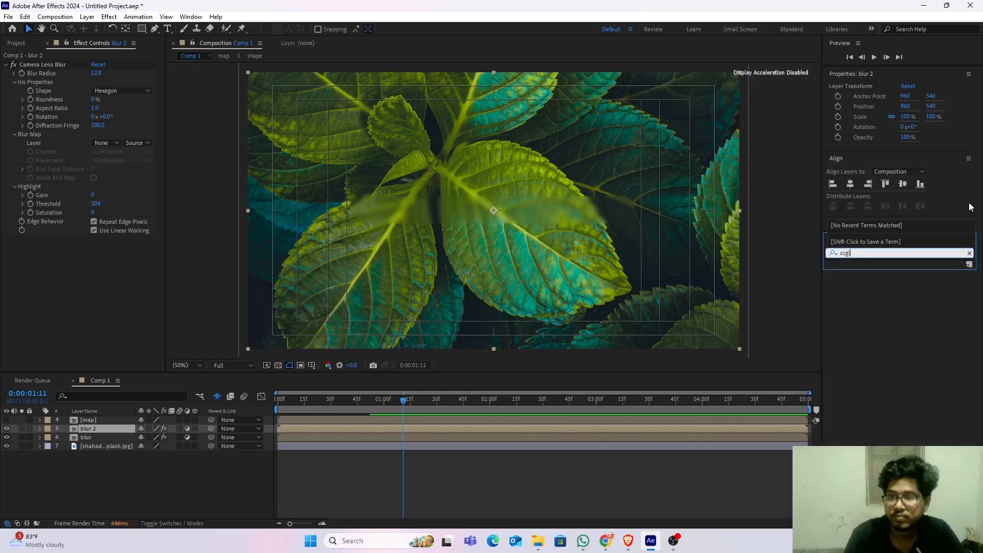
key("BackSpace")
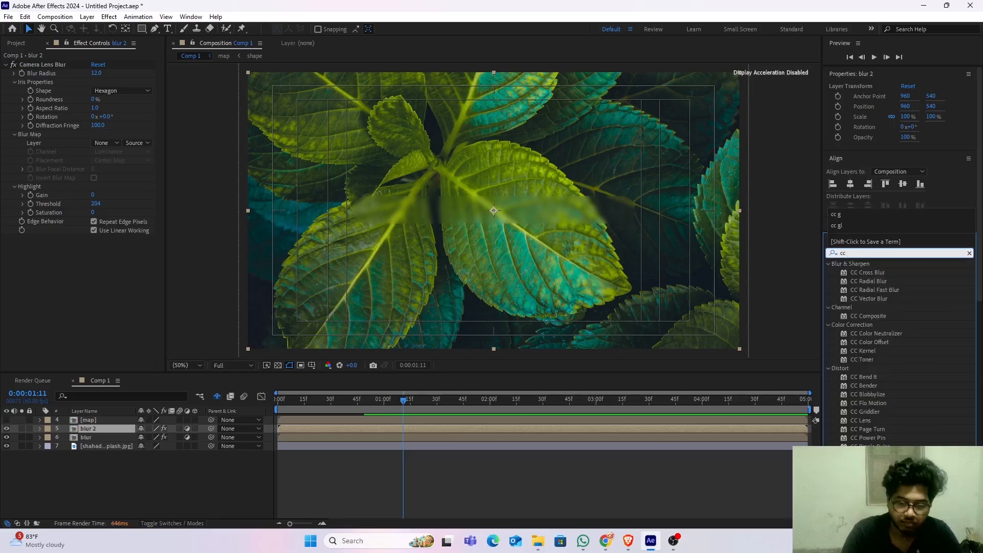
type("gl")
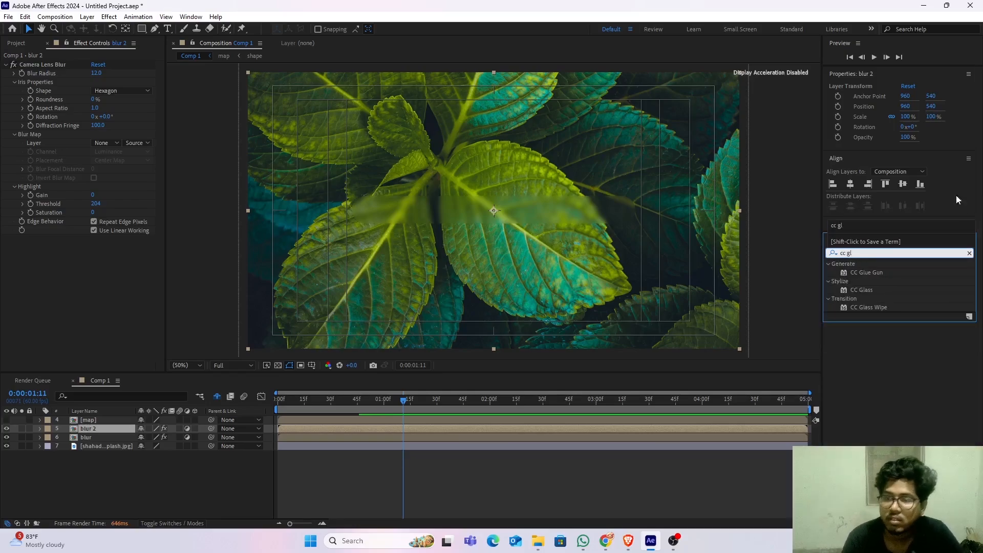
left_click_drag(869, 290, 97, 431)
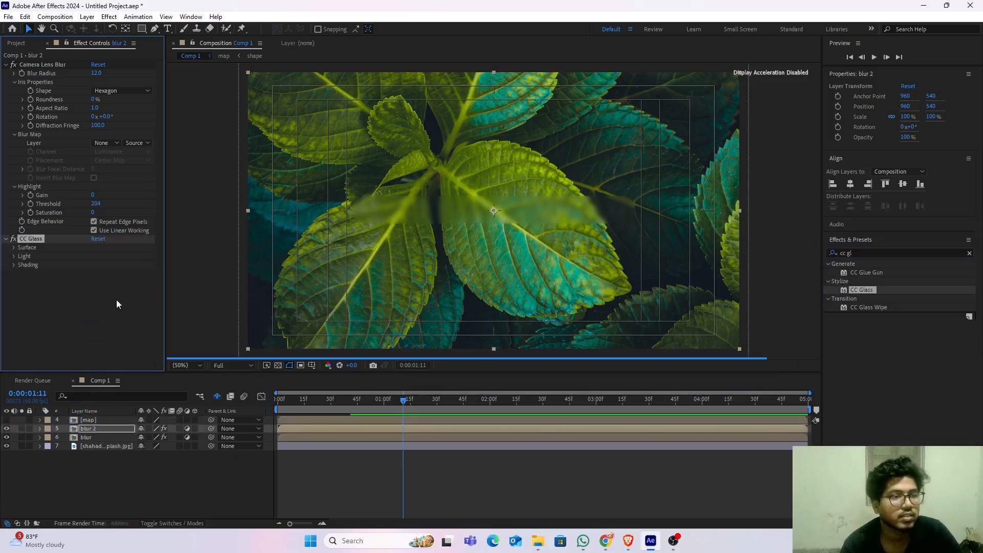
Step: Remove the Camera Lens Blur effect from the duplicated blur layer, leaving only CC Glass
left_click(88, 427)
left_click(51, 66)
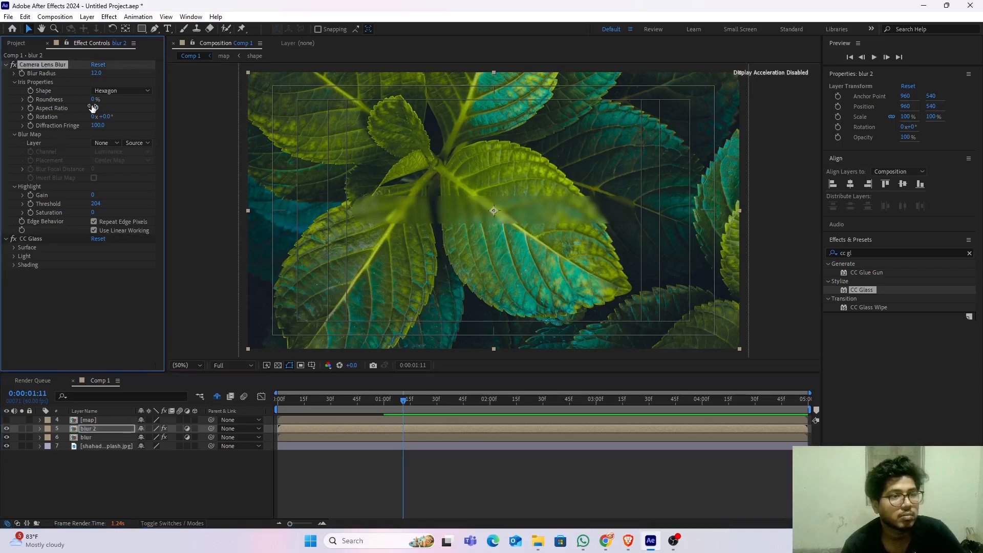
key("Delete")
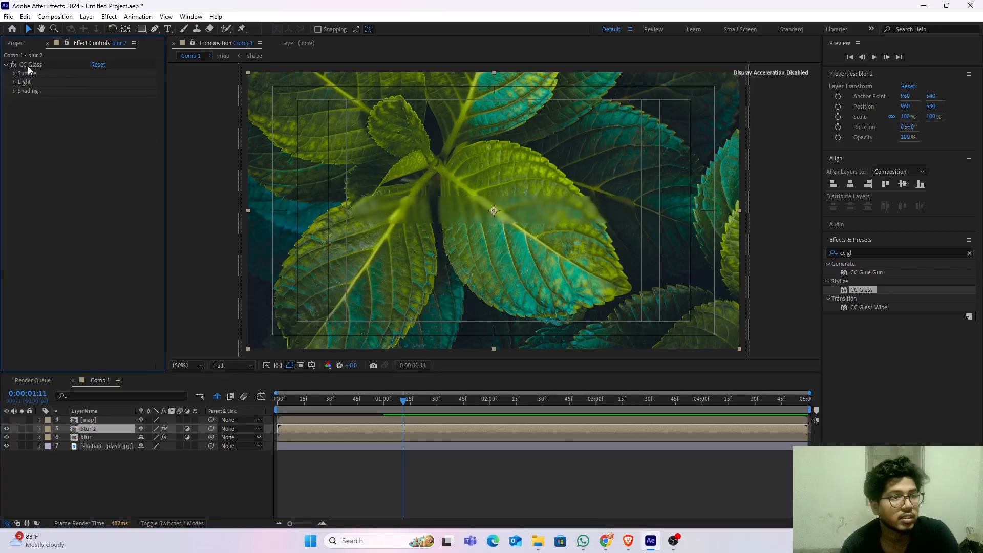
Step: In the duplicate's CC Glass surface settings, choose the map layer as Bump Map and set Height to 50
left_click(92, 427)
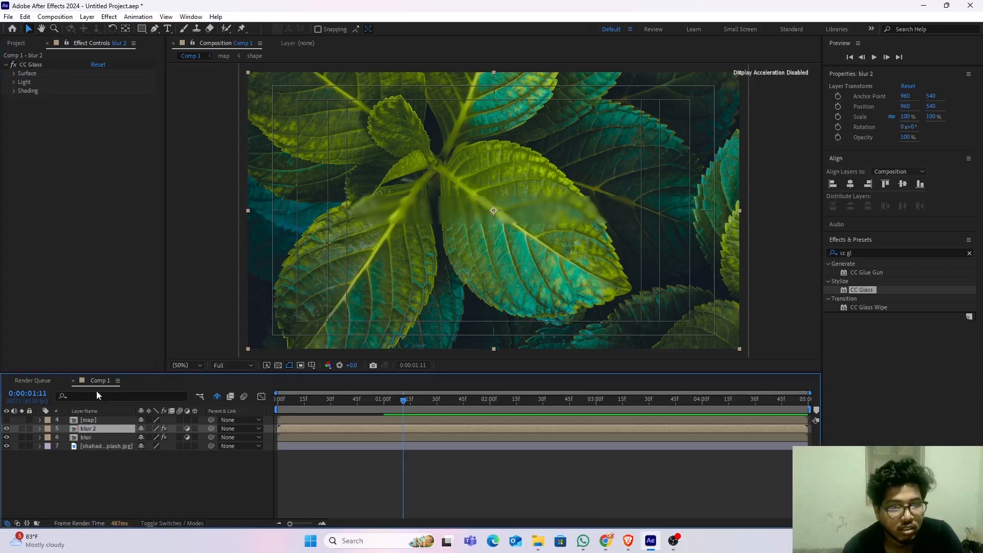
left_click(15, 74)
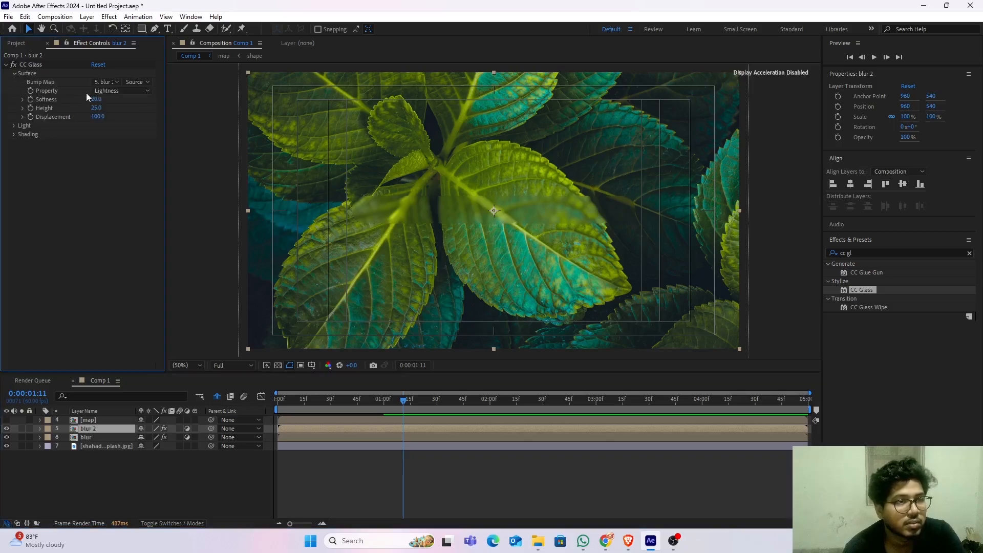
left_click(102, 82)
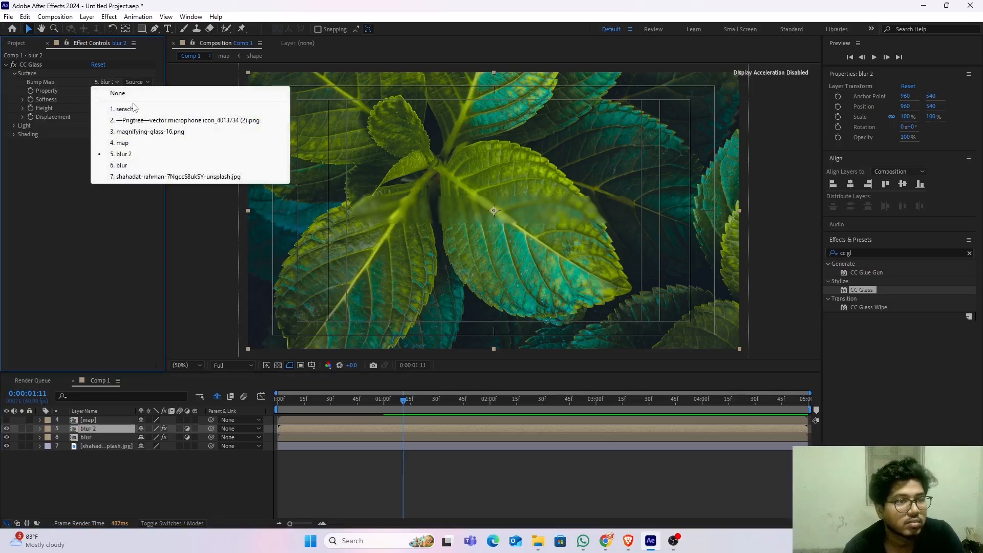
left_click(126, 143)
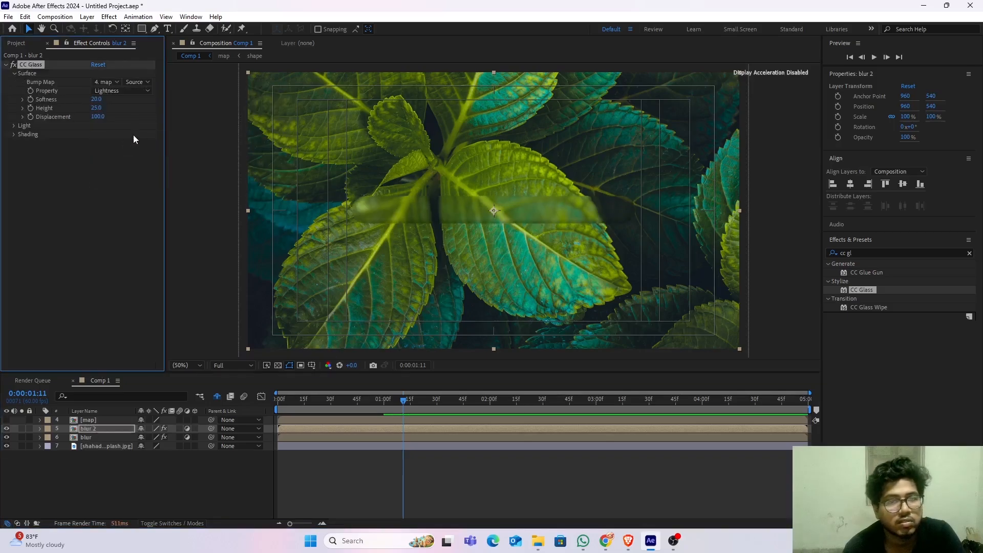
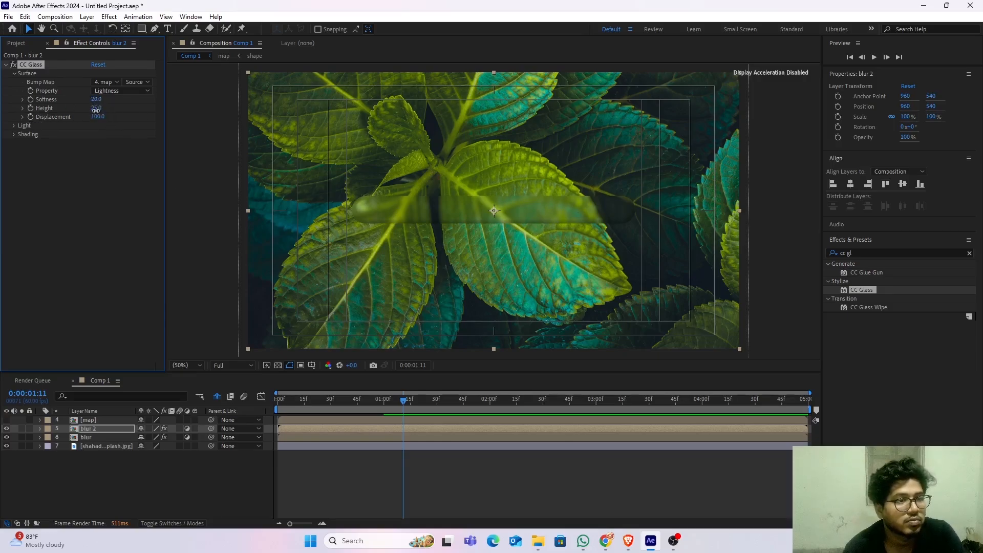
left_click_drag(95, 110, 113, 115)
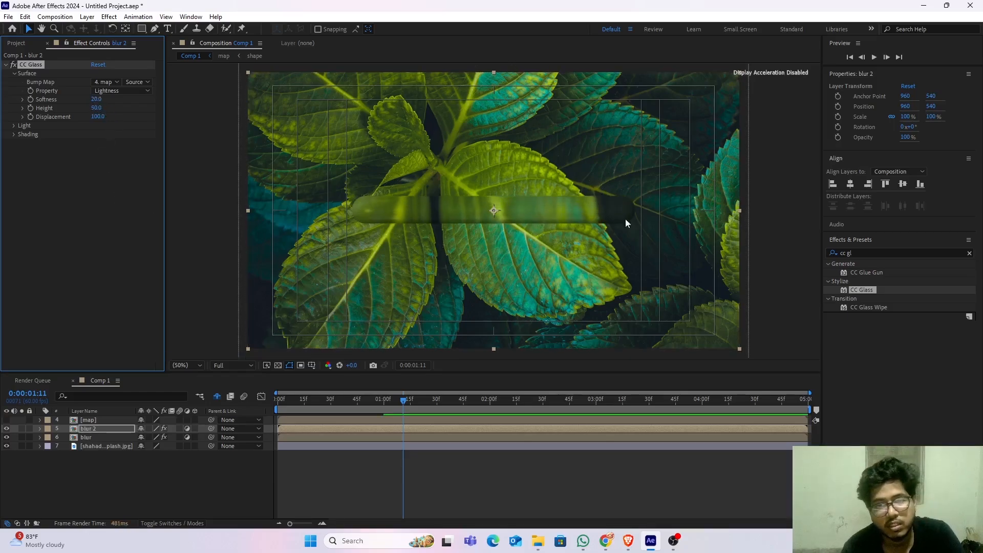
Step: Set the Diffuse value in the CC Glass shading settings to 31
left_click(13, 135)
left_click_drag(98, 145, 86, 152)
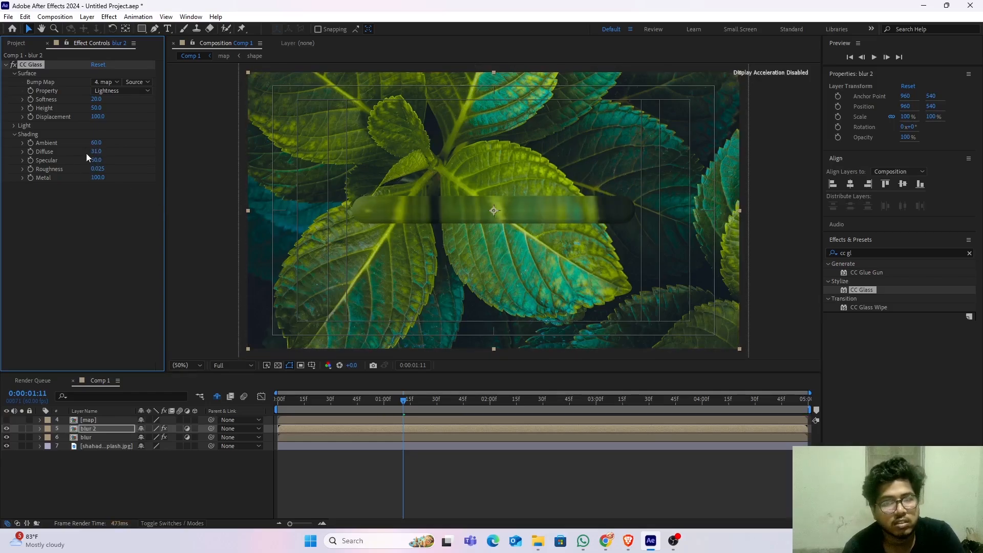
left_click(136, 228)
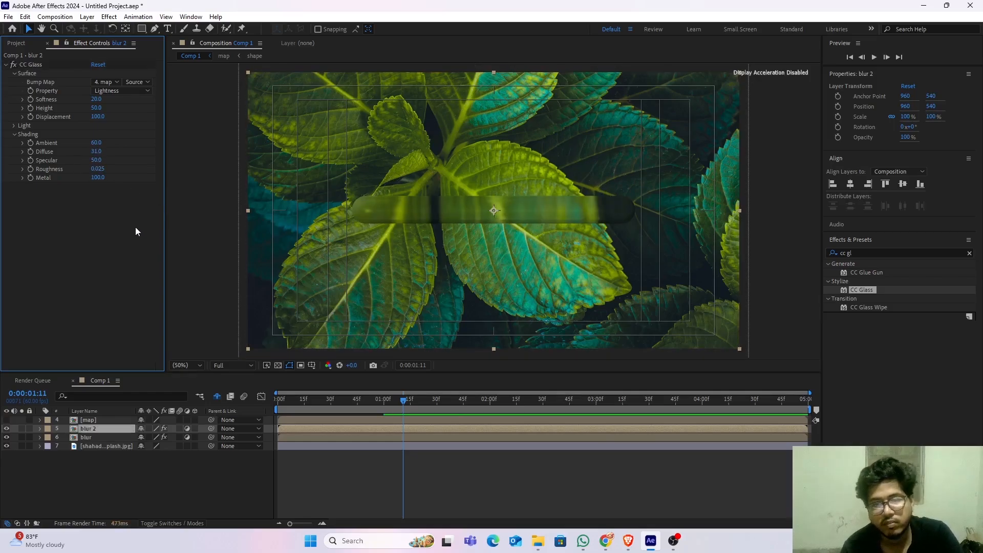
Step: Rename the duplicated blur layer as "glass fx"
right_click(98, 428)
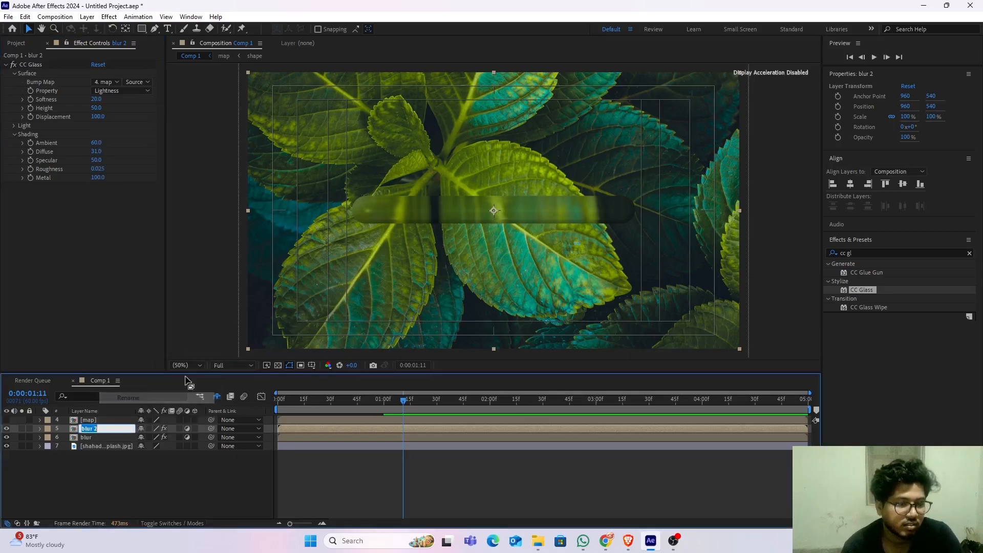
left_click(128, 398)
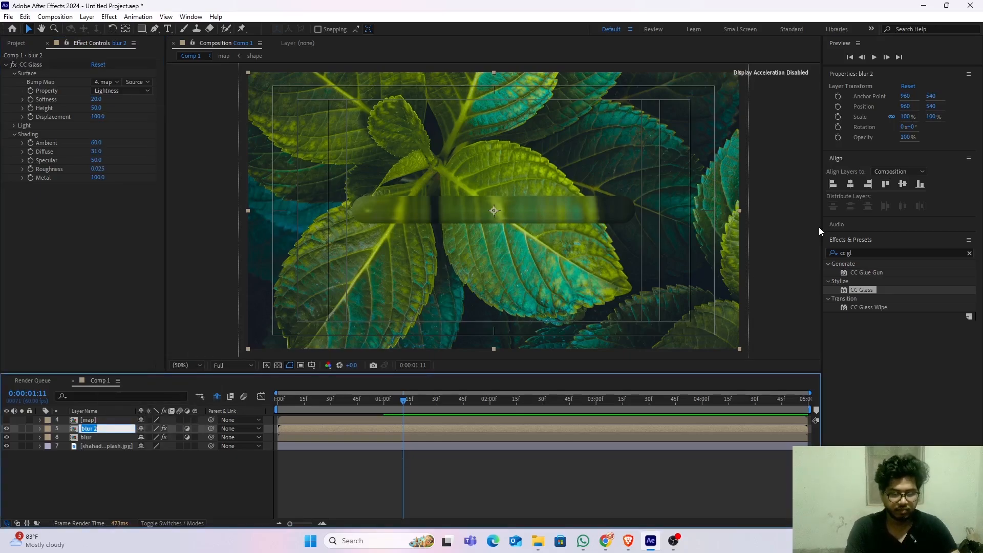
type("glass fx")
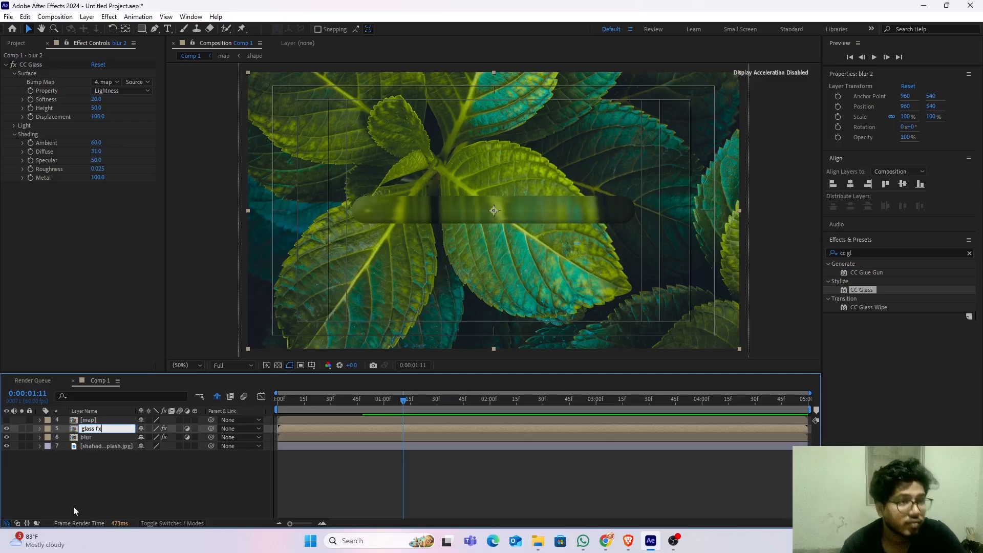
left_click(100, 493)
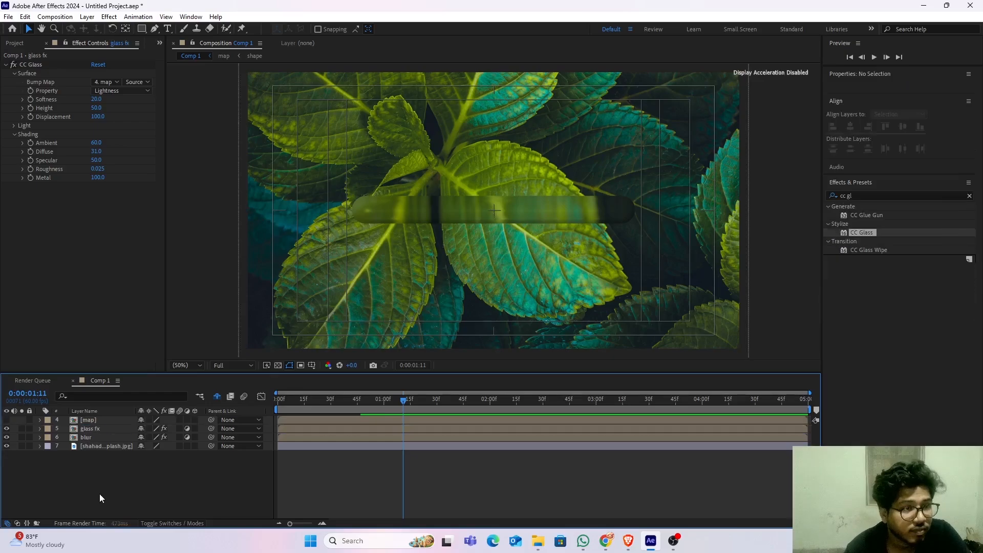
Step: Find the CC Blobbylize effect and apply it to the glass fx layer
left_click(102, 427)
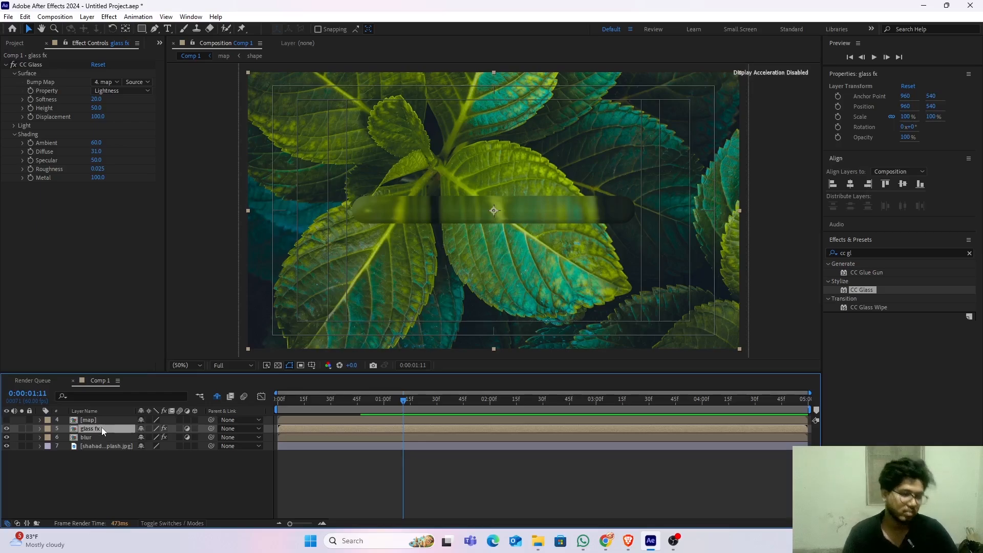
left_click(845, 253)
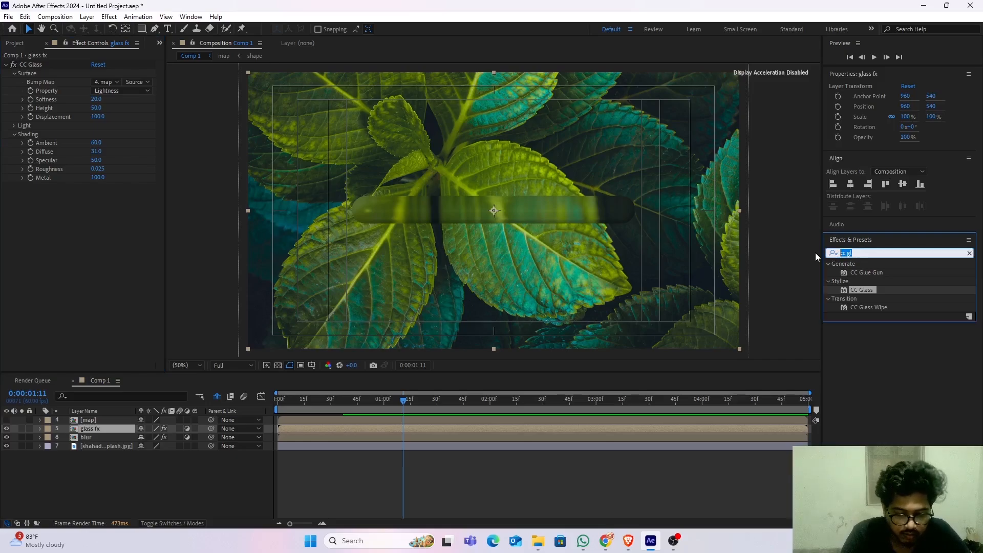
type("bl")
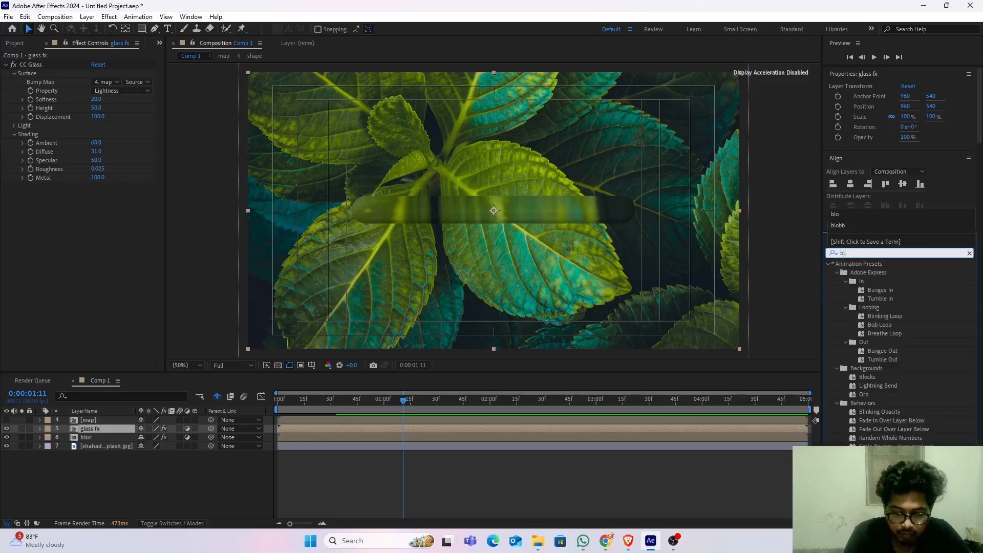
type("o")
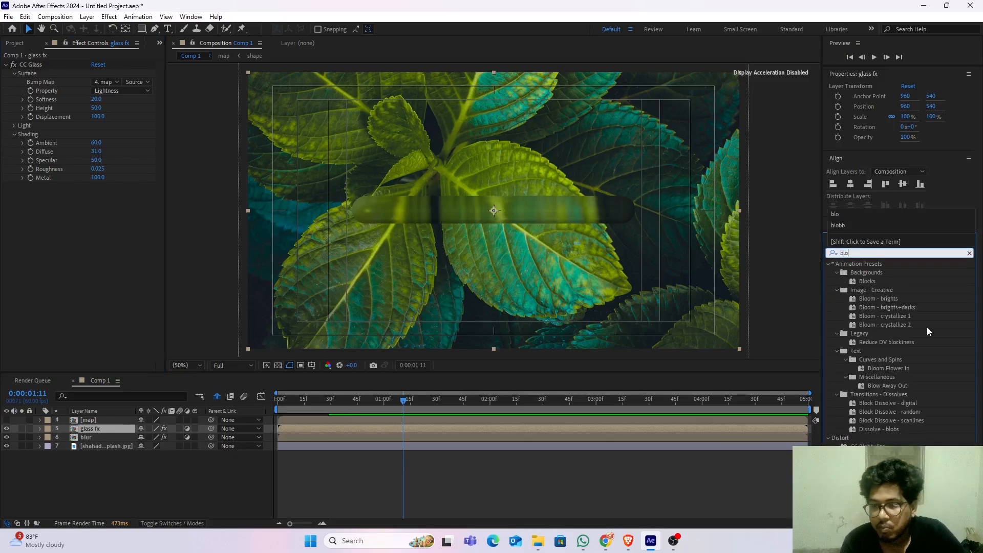
left_click_drag(871, 446, 79, 428)
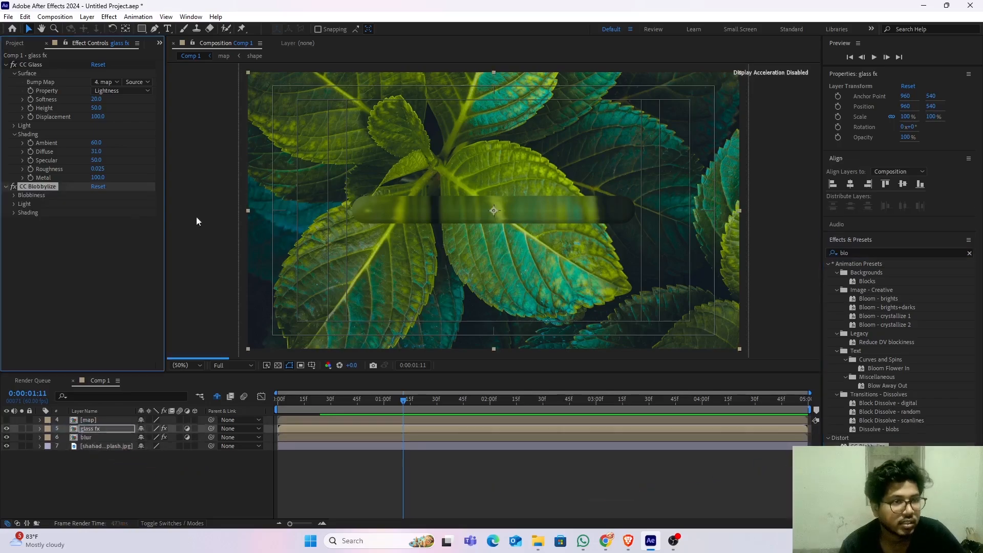
Step: In the CC Blobbylize blobbiness settings, choose the map layer as Blob Layer, with Softness 33 and Cut Away 15
left_click(13, 195)
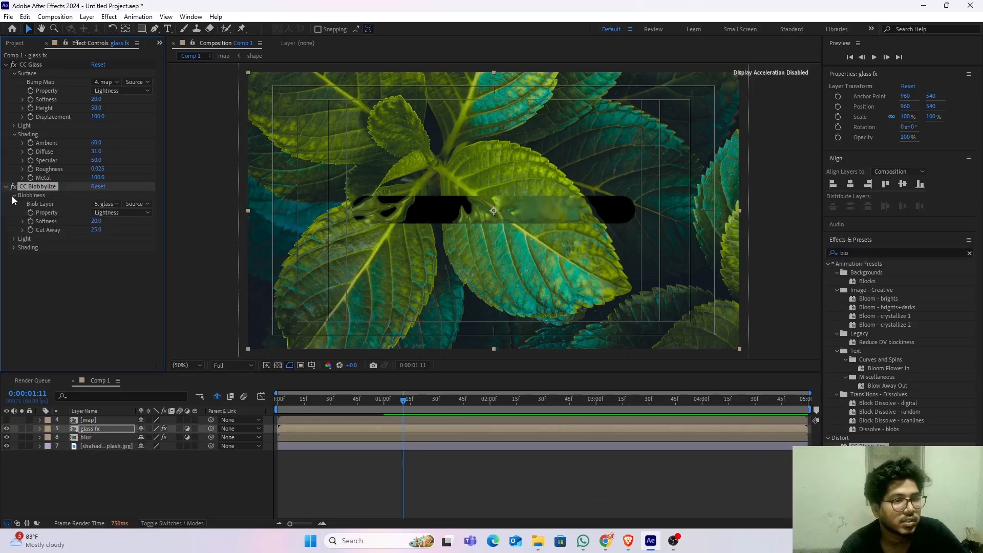
left_click(118, 204)
left_click(117, 265)
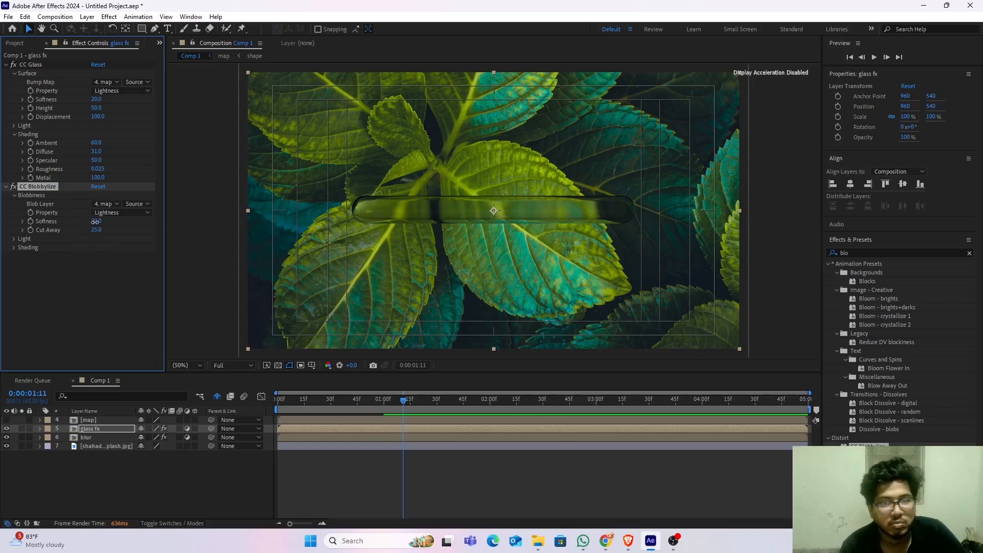
mouse_move(95, 221)
left_mouse_down()
mouse_move(122, 223)
mouse_move(108, 234)
left_mouse_up()
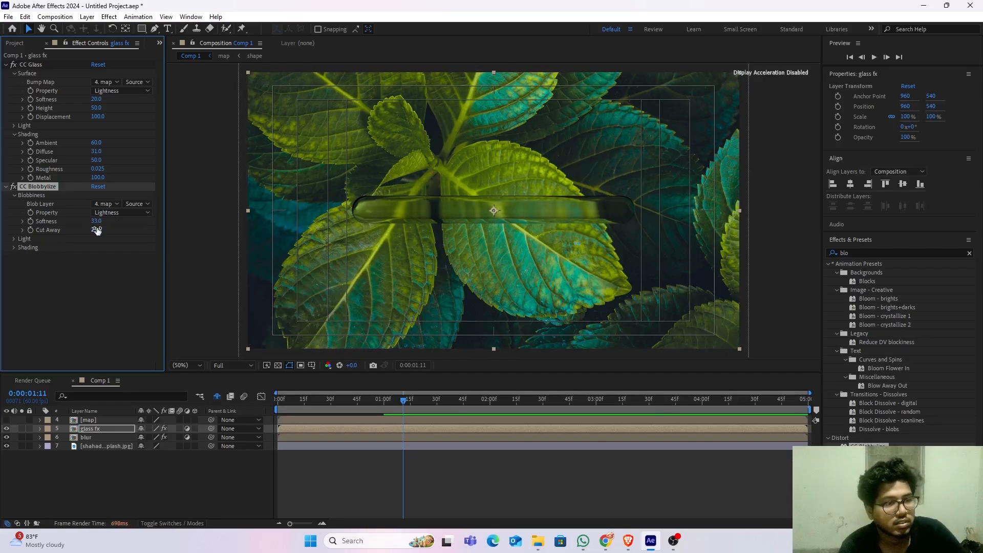
mouse_move(95, 229)
left_mouse_down()
mouse_move(89, 236)
mouse_move(97, 229)
left_mouse_up()
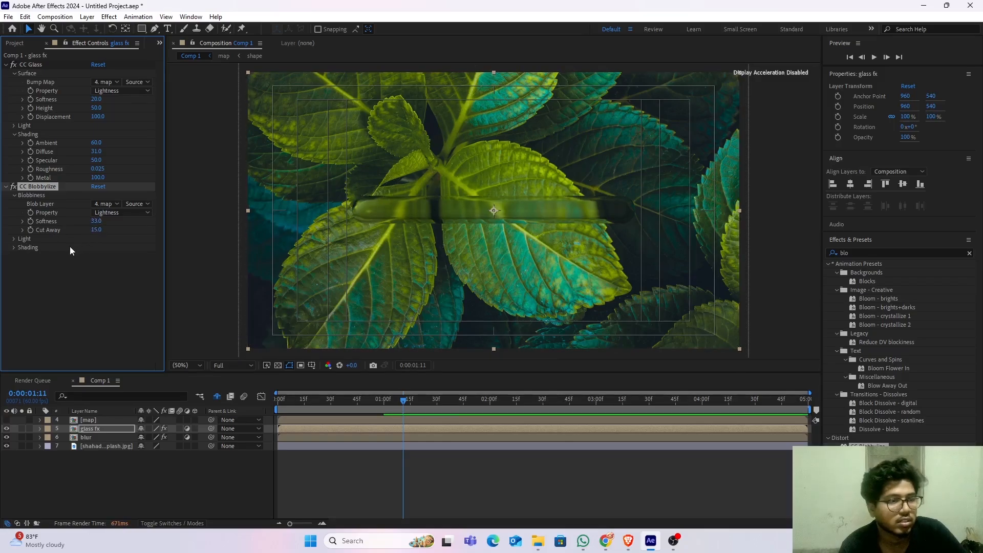
Step: Set the CC Blobbylize shading to Diffuse 19 and Ambient 88, and preview the composition
left_click(15, 248)
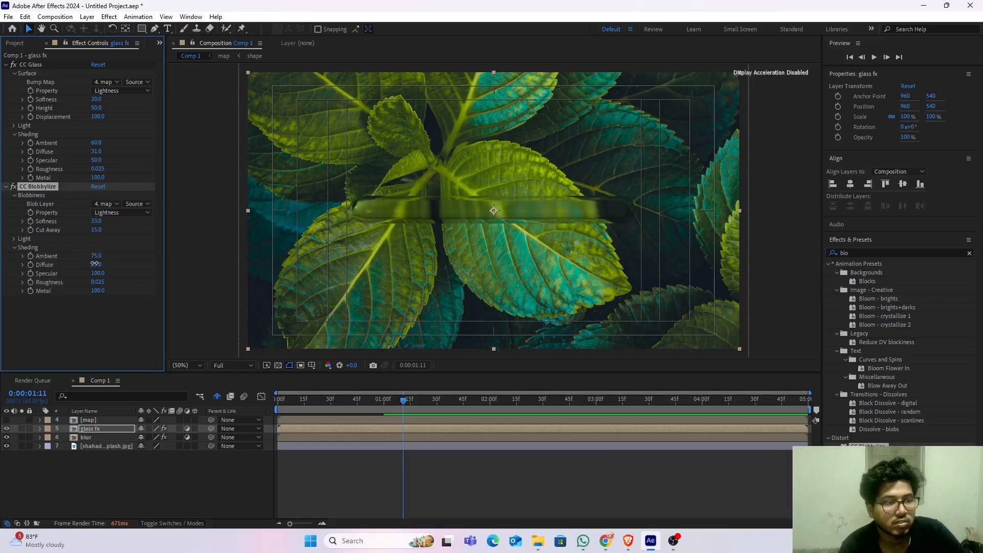
left_click_drag(95, 264, 111, 254)
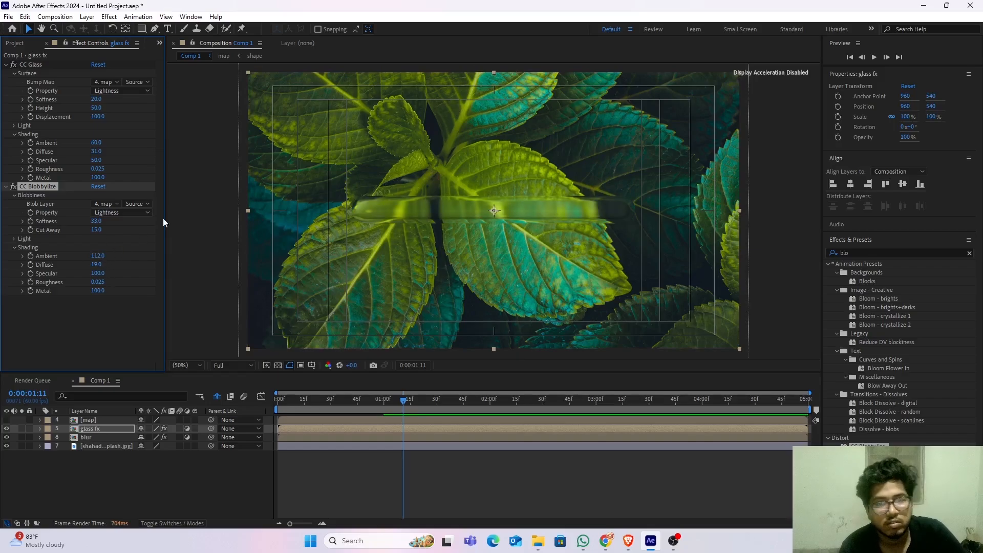
left_click_drag(98, 256, 89, 255)
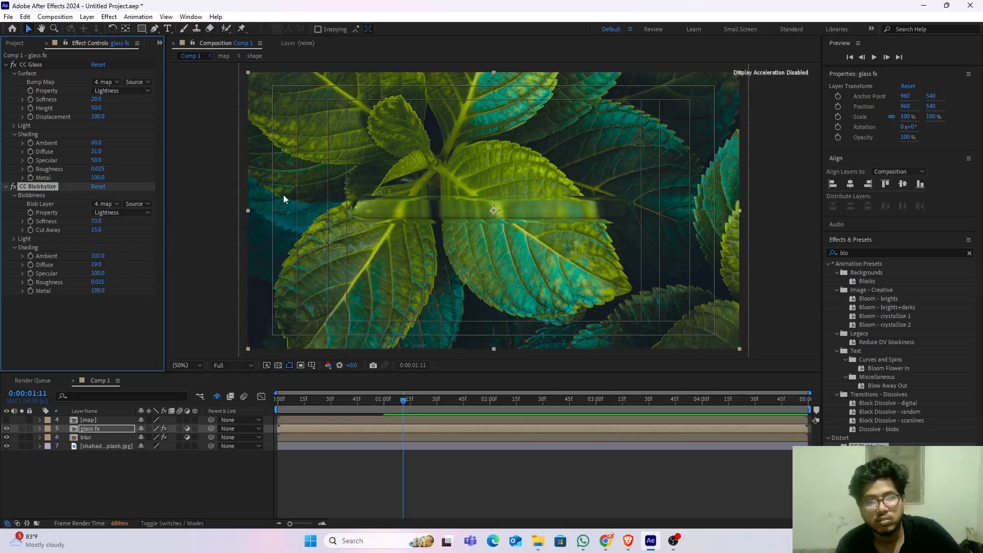
left_click_drag(95, 256, 88, 256)
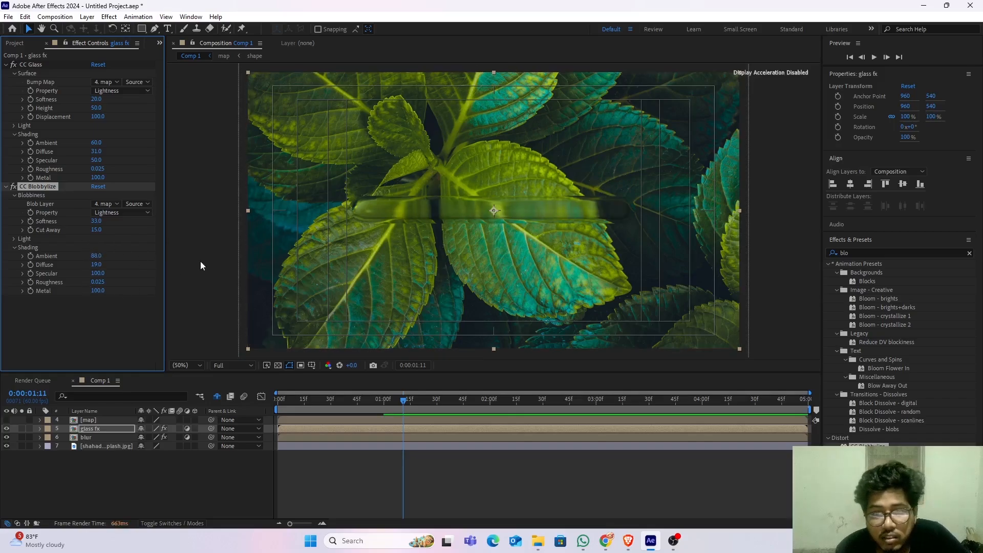
key("space")
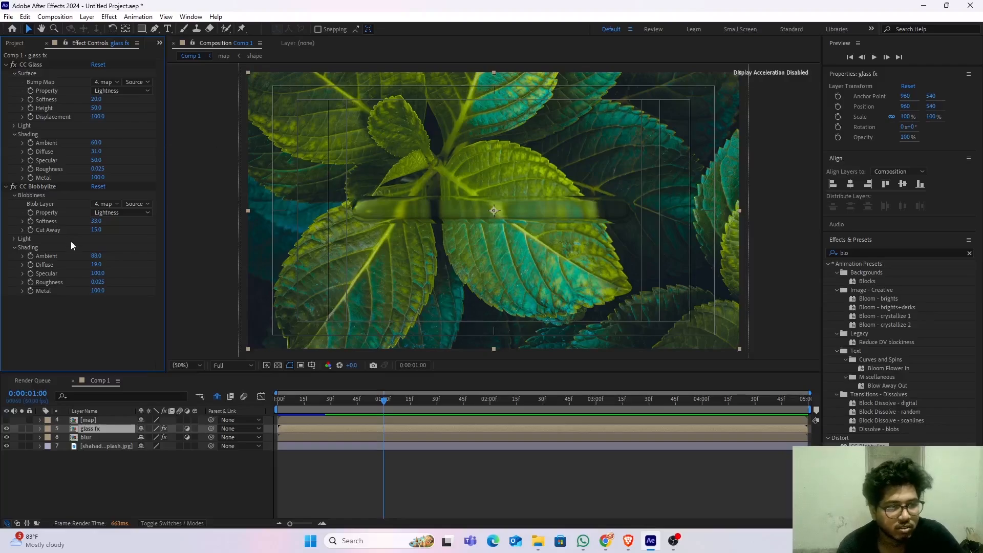
Step: Duplicate the glass fx layer and remove both CC Glass and CC Blobbylize from the copy
left_click(102, 431)
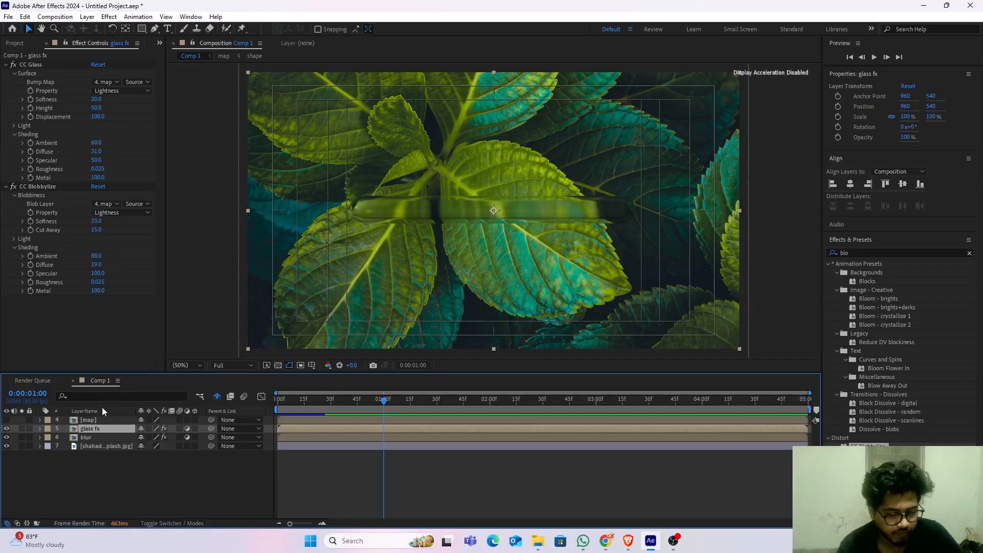
key("ctrl+d")
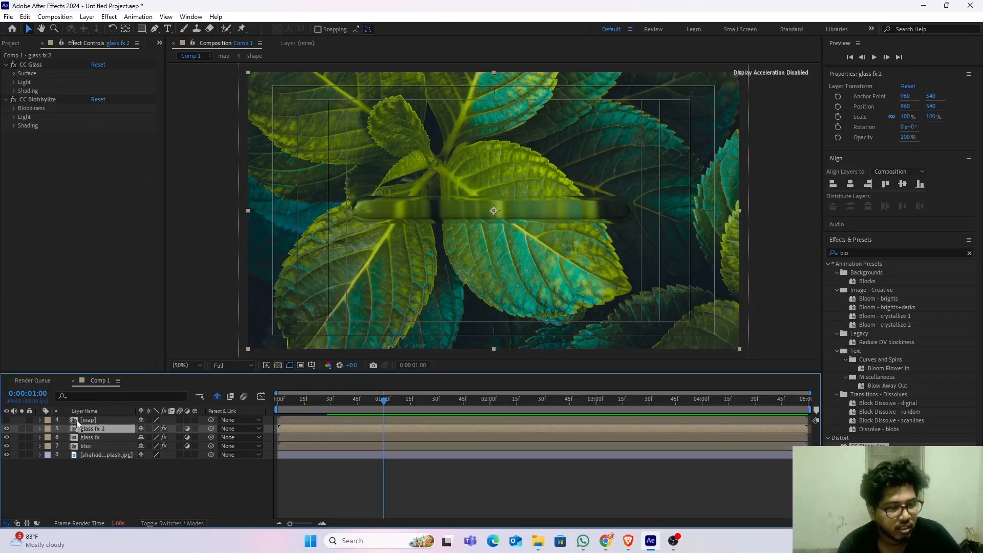
left_click(37, 63)
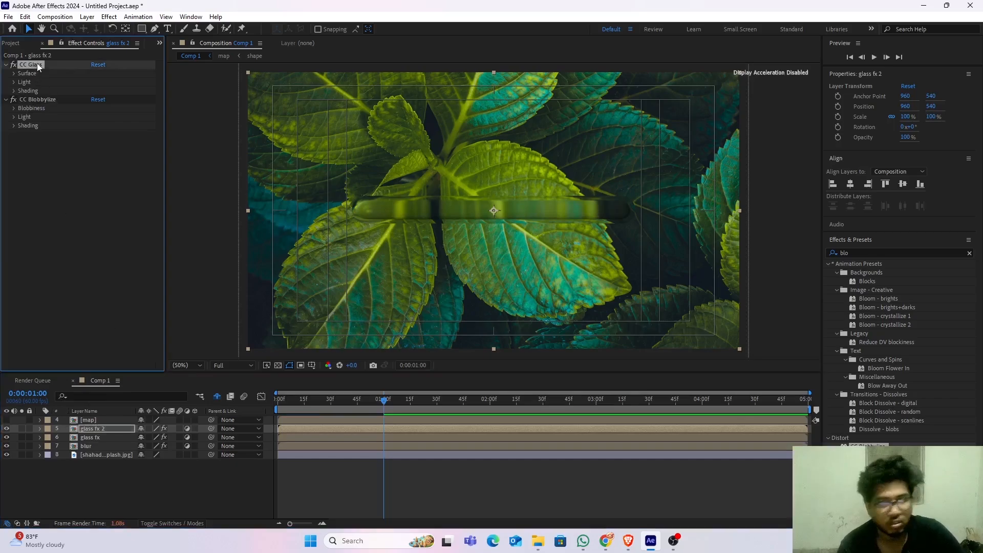
key("Delete")
left_click(39, 62)
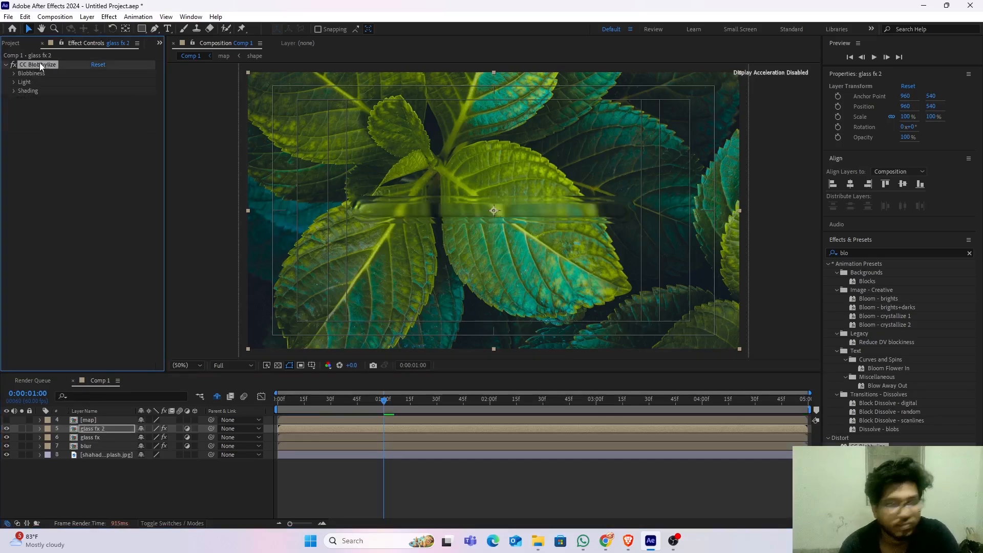
key("Delete")
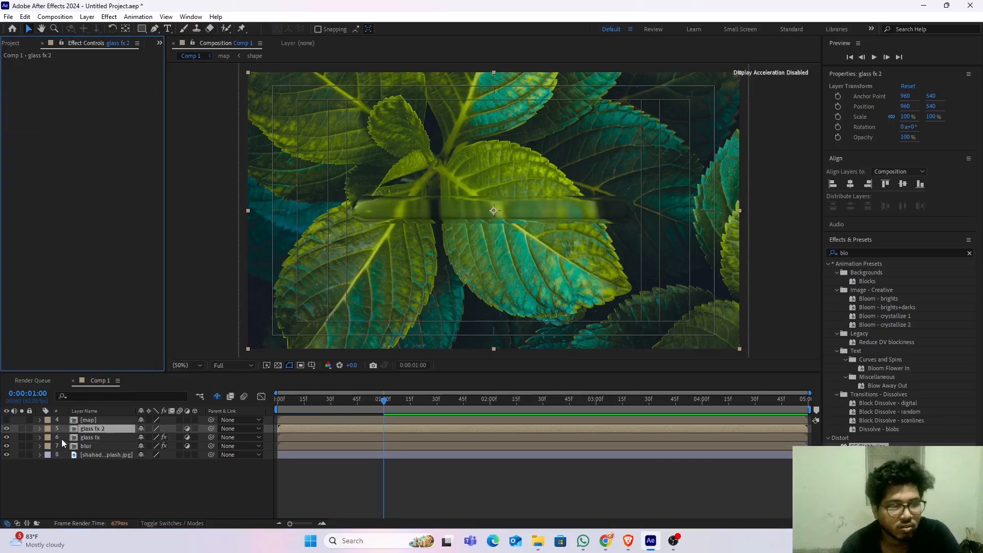
Step: Turn off the adjustment layer setting of the duplicated glass fx layer and apply the Fill effect to it
left_click(830, 256)
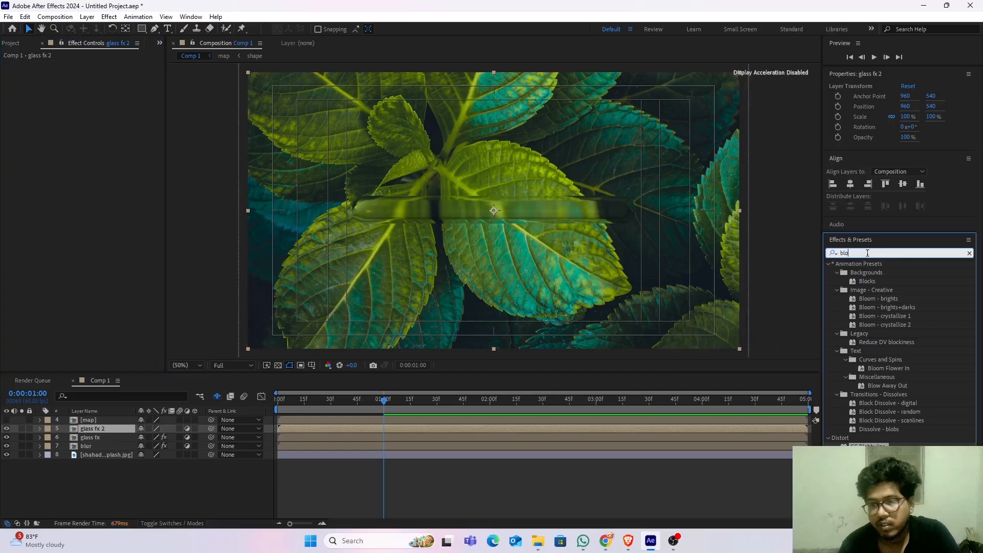
left_click(187, 430)
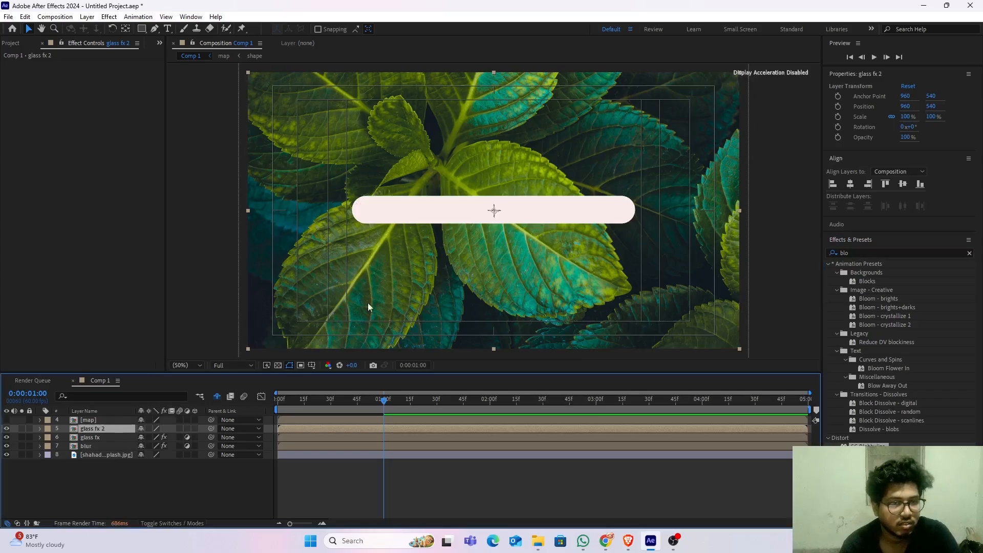
left_click(845, 253)
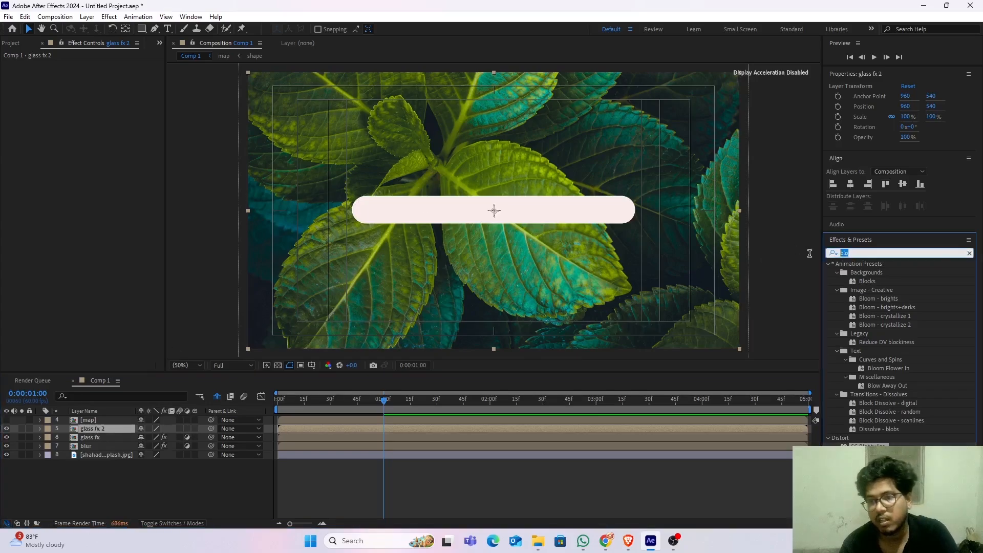
type("fil")
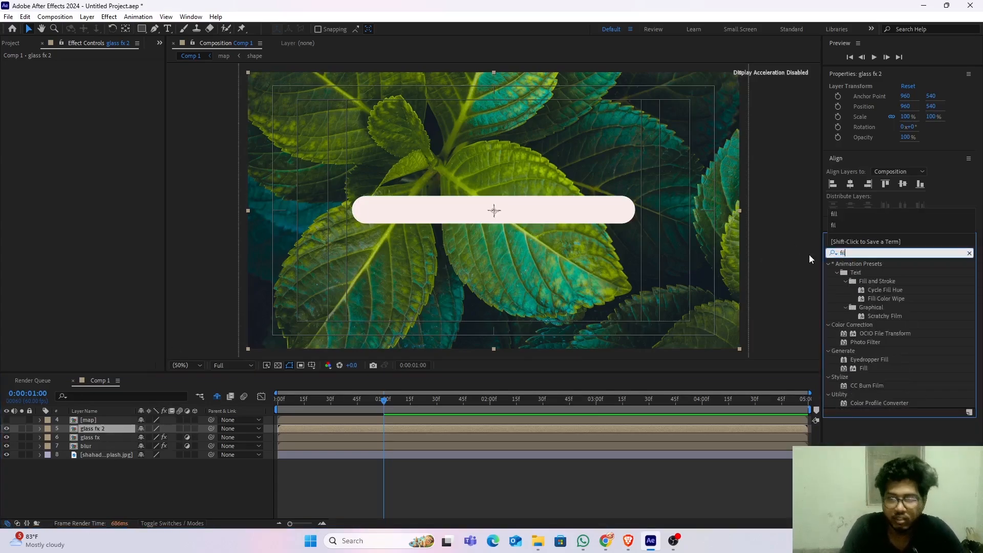
type("l")
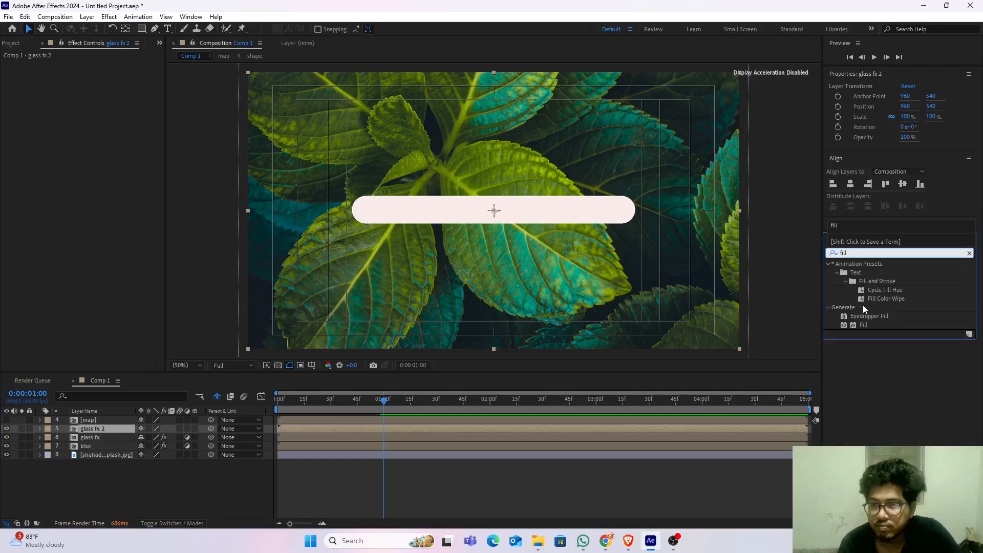
left_click_drag(863, 328, 100, 429)
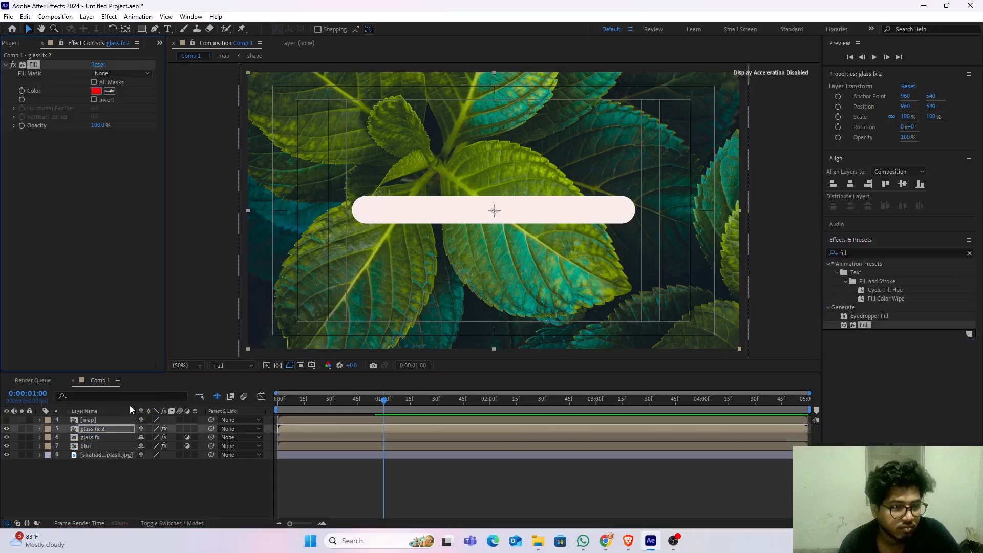
Step: Set the Fill effect's color to near-black 010000
left_click(95, 91)
left_click(492, 335)
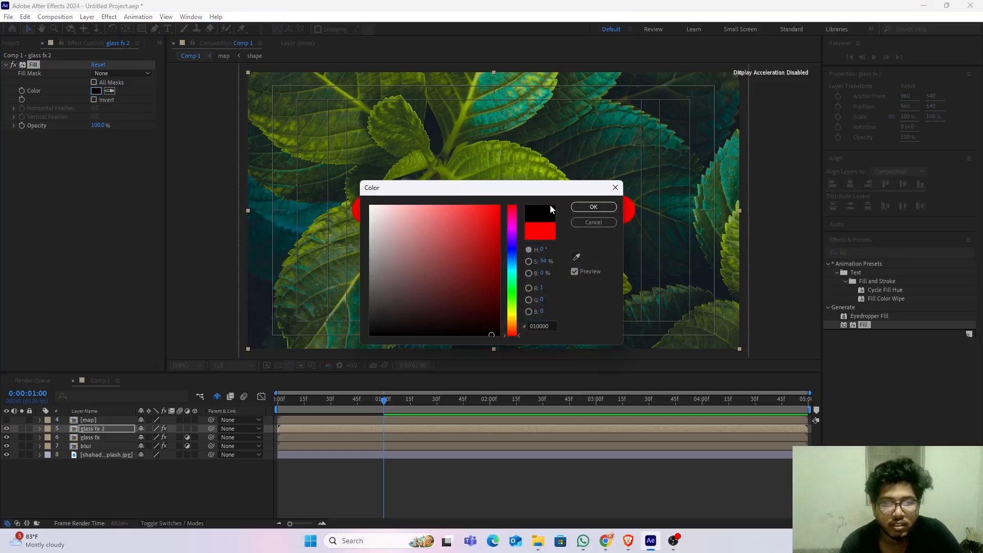
left_click(594, 207)
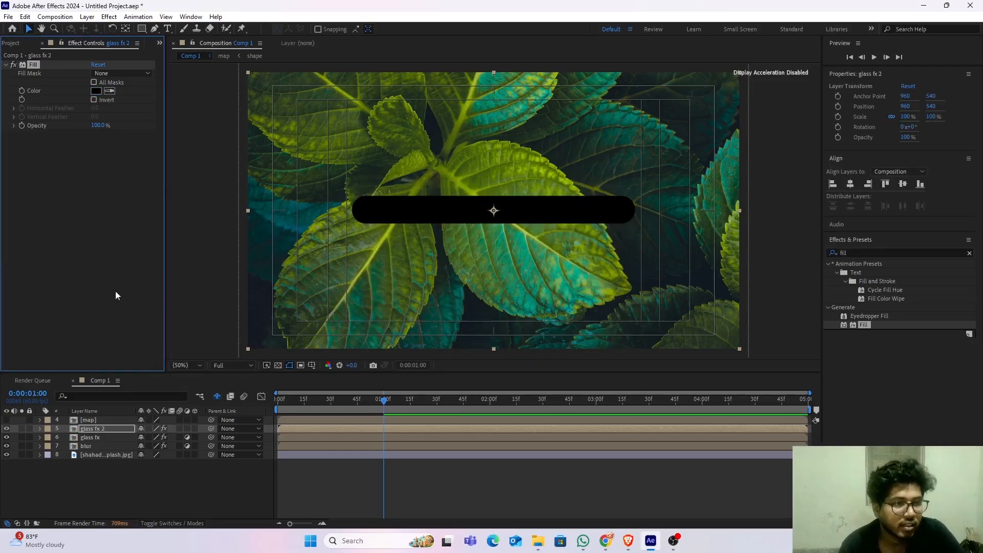
Step: Apply CC Light Sweep to the duplicated glass fx layer and set its Sweep Intensity to 0
left_click(860, 253)
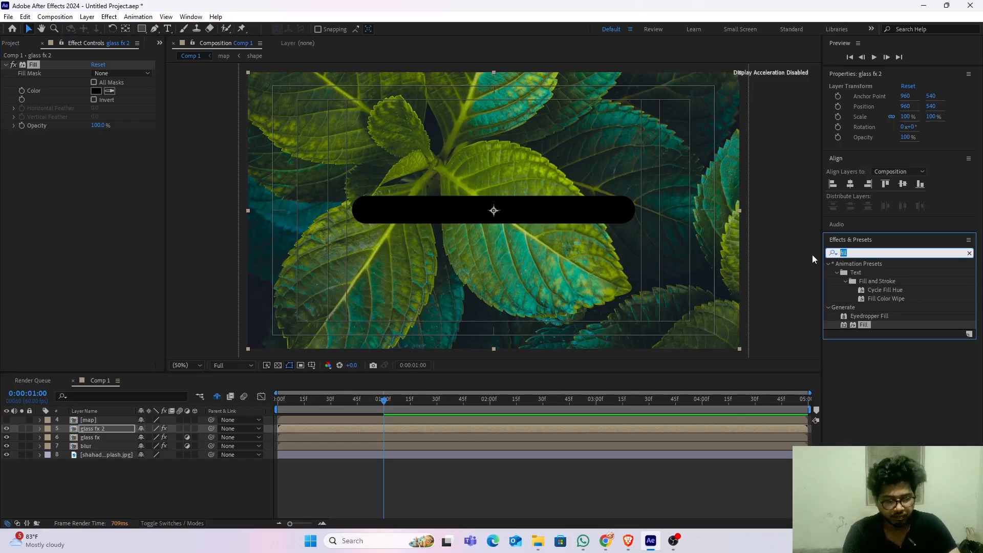
type("li")
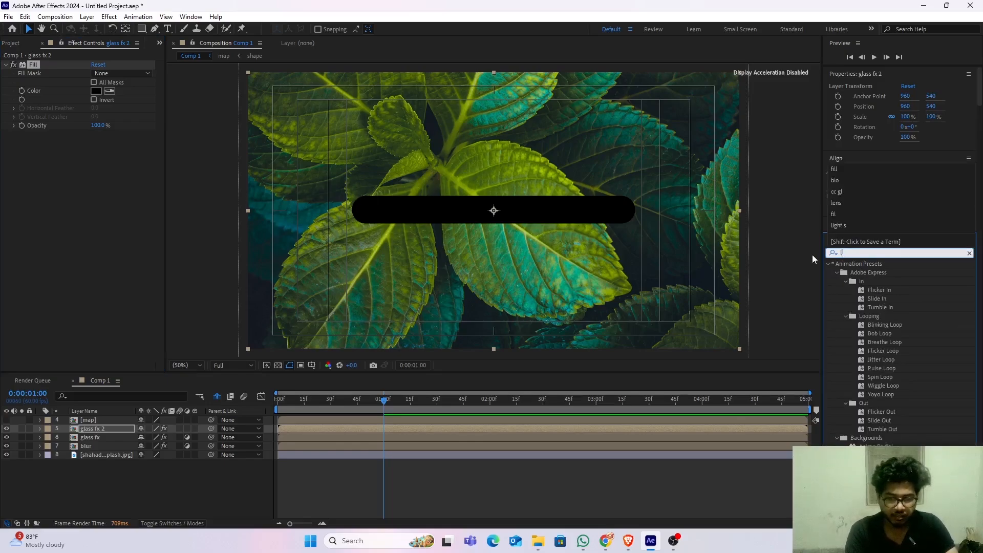
type("ght")
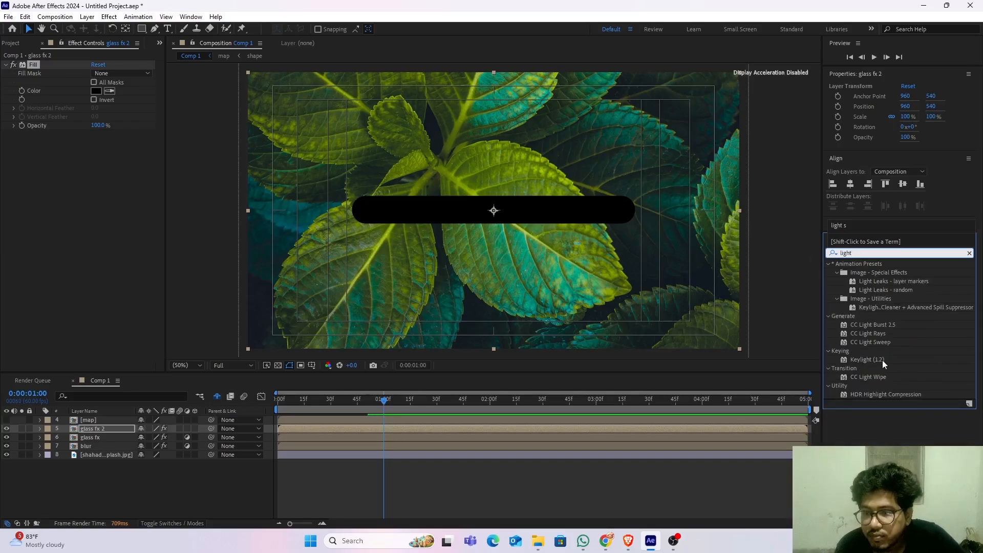
left_click_drag(872, 342, 97, 429)
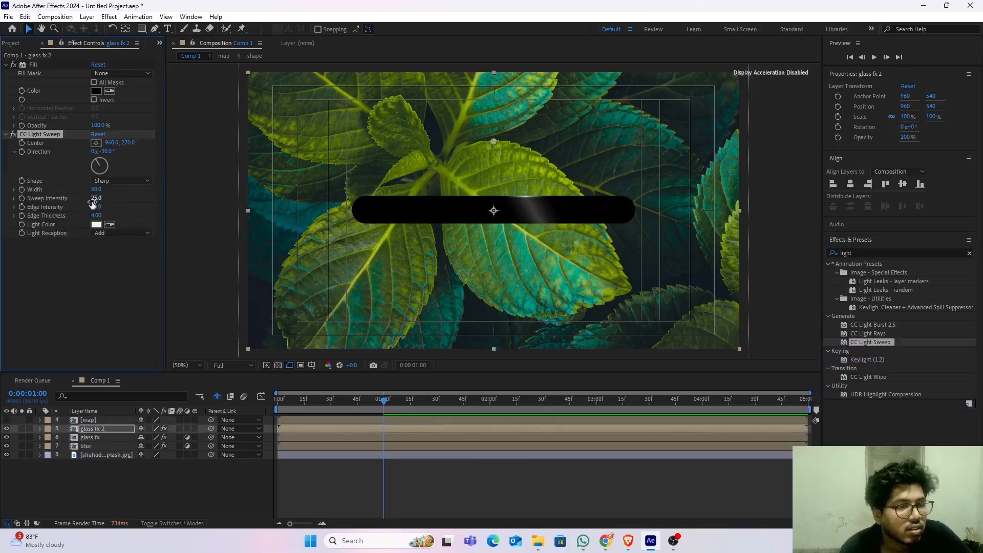
left_click_drag(96, 197, 87, 199)
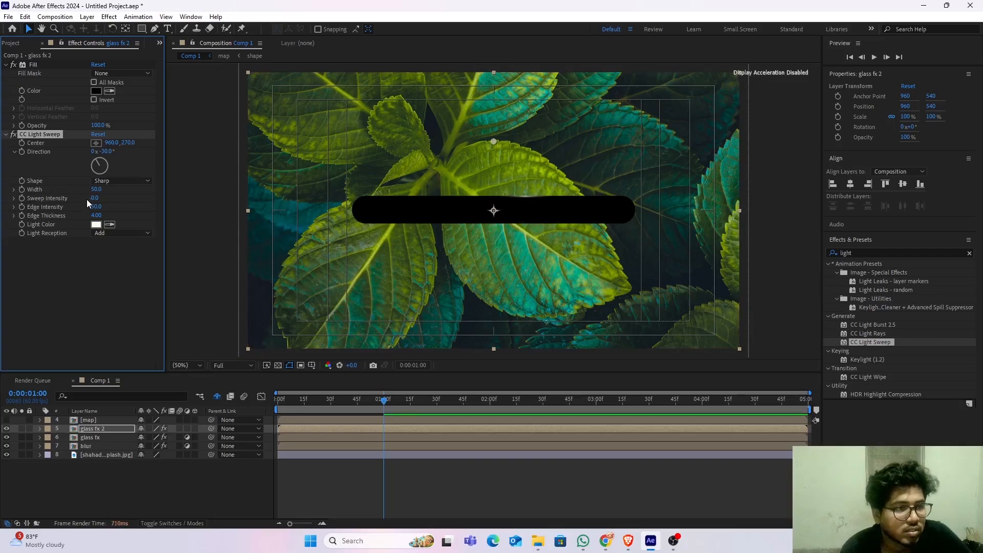
Step: Solo the duplicated glass fx layer, then set the light sweep's Width to 109 and its Center to about 962, 542
left_click(21, 429)
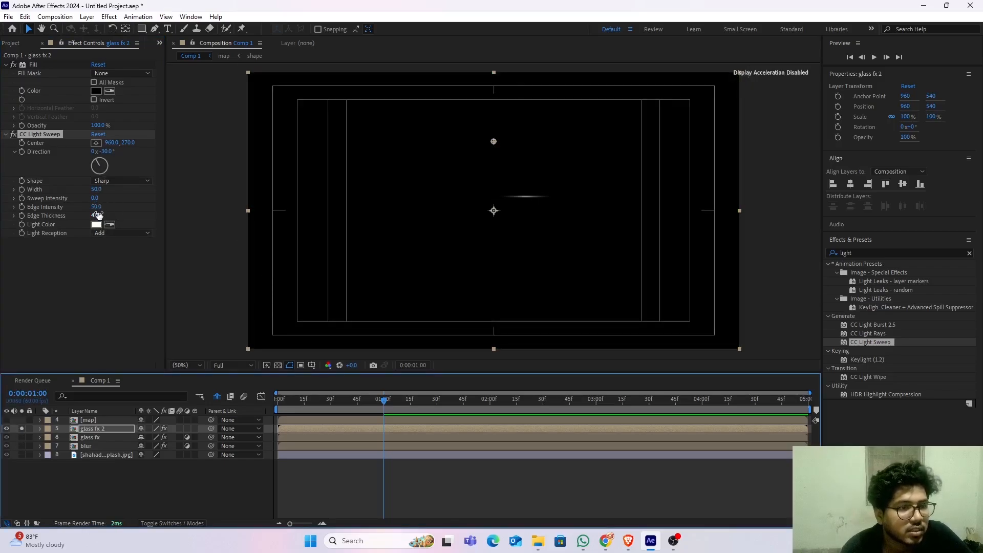
left_click_drag(95, 194, 126, 197)
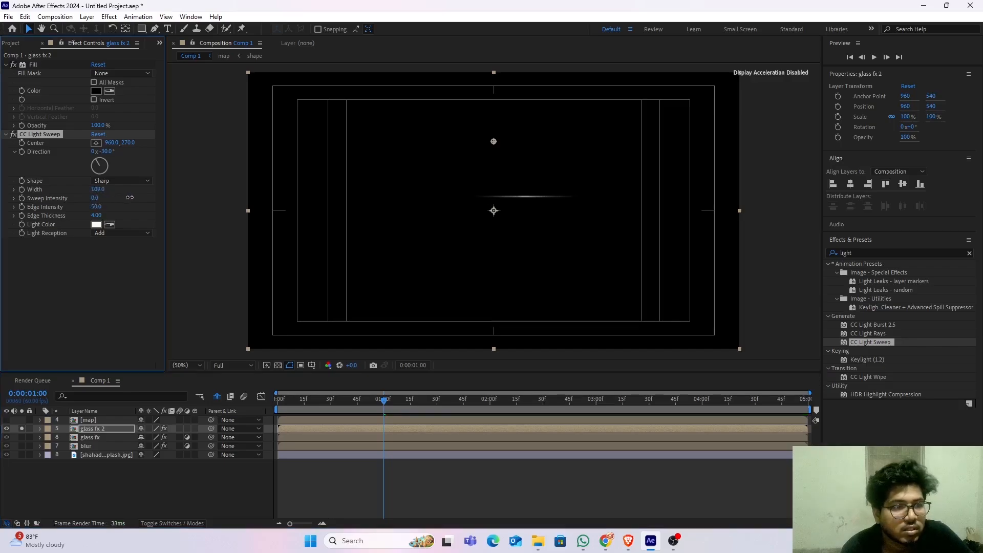
left_click_drag(494, 142, 492, 212)
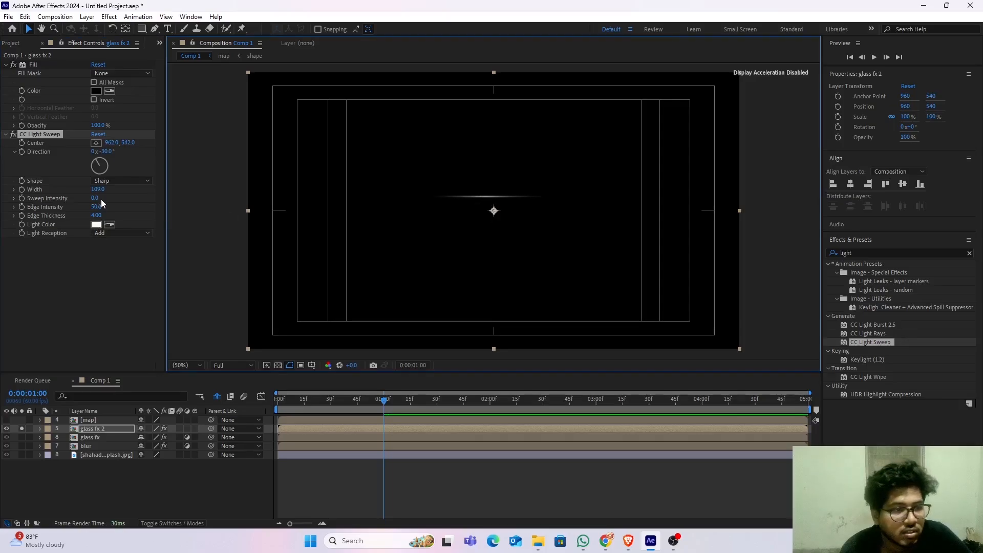
Step: Set the light sweep's Width to 342 and its Direction to -56° on the duplicated glass fx layer
left_click_drag(97, 189, 184, 191)
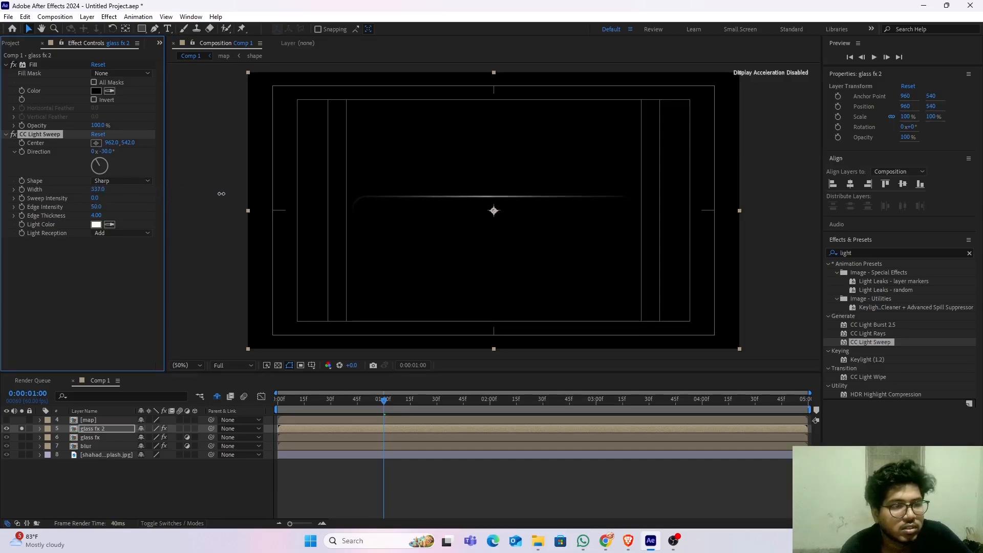
left_click_drag(221, 193, 224, 193)
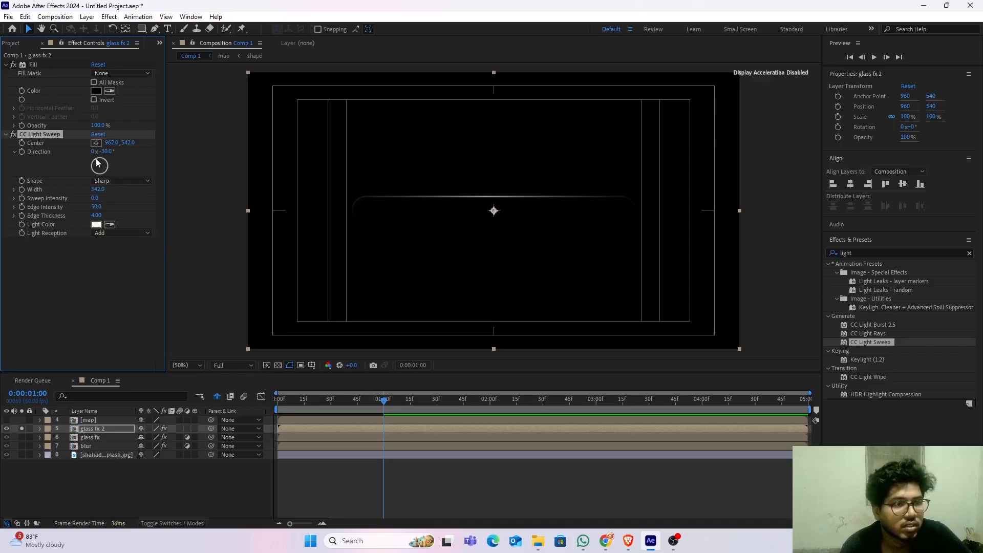
left_click_drag(98, 162, 94, 164)
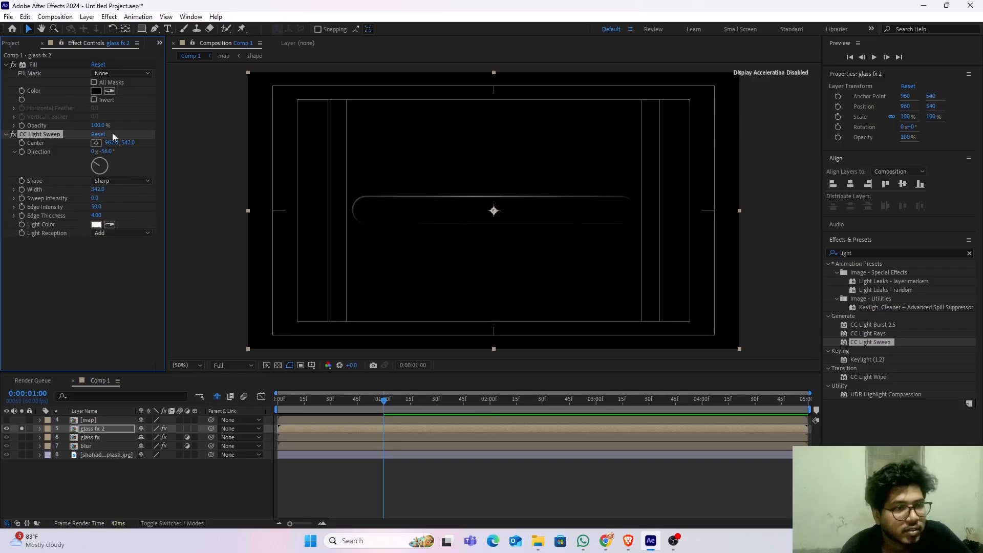
Step: Duplicate the CC Light Sweep effect and set the copy's Direction to +141°, Width to 284 and Edge Intensity to 52
right_click(51, 134)
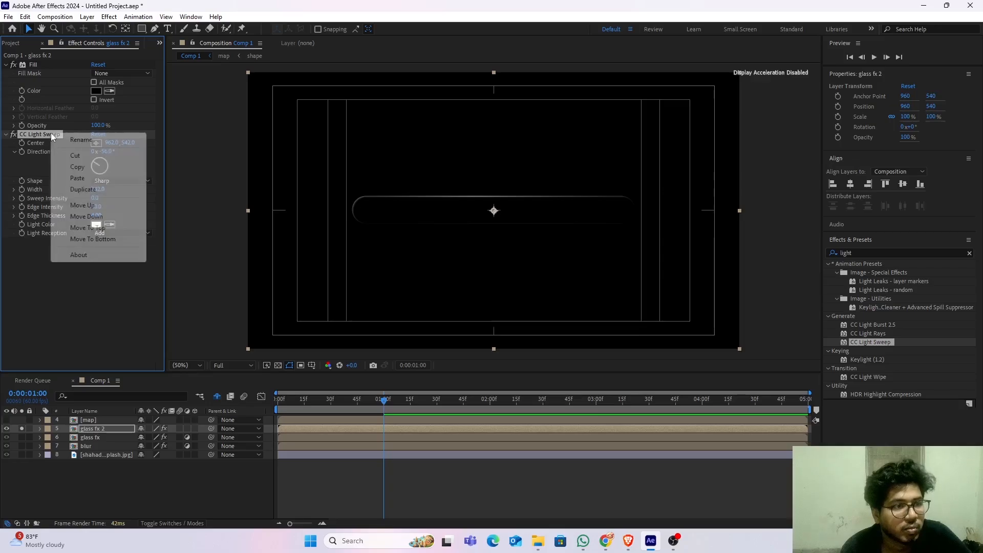
left_click(84, 190)
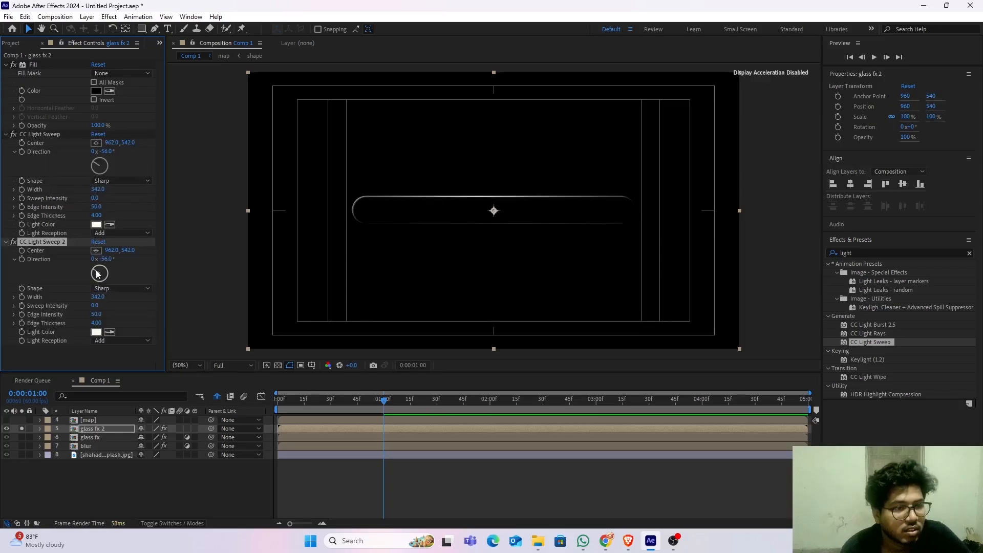
left_click_drag(94, 273, 115, 291)
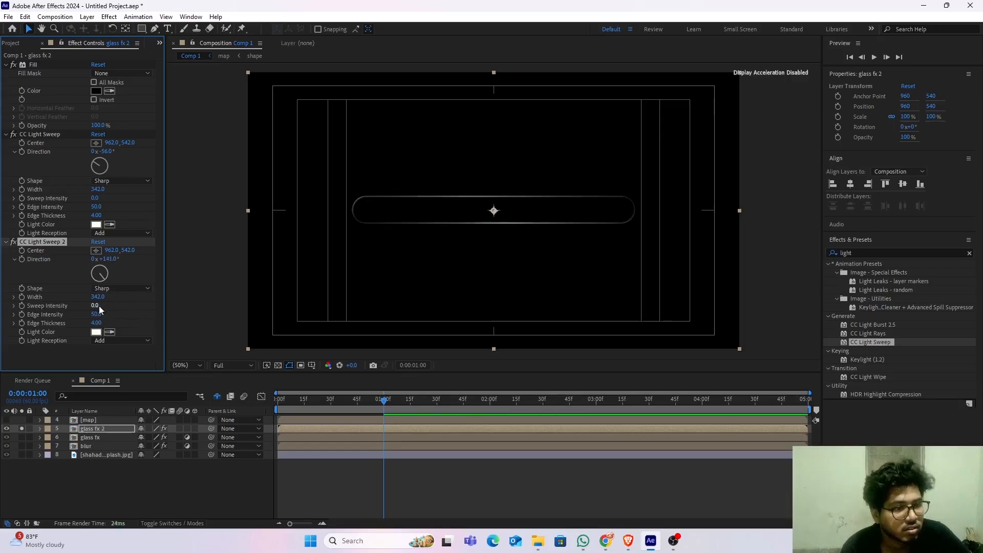
left_click_drag(97, 297, 88, 299)
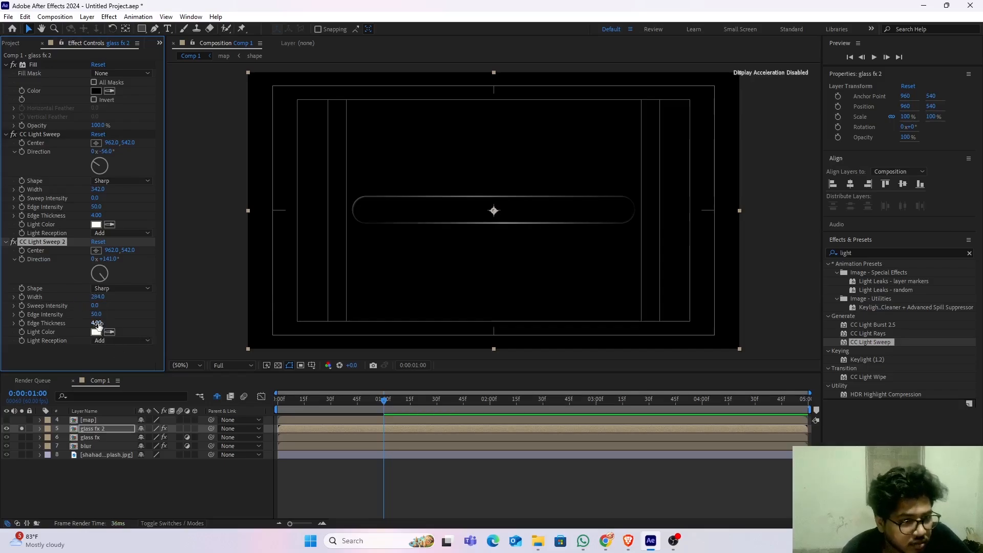
left_click_drag(97, 317, 104, 322)
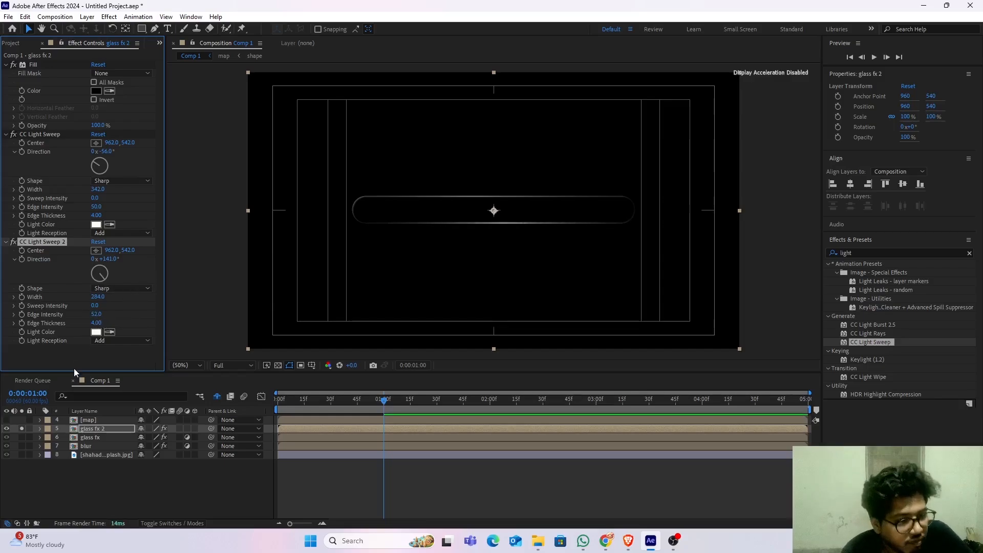
Step: Unsolo the glass fx 2 layer, make it an adjustment layer and go three frames back to 0:00:00:57
left_click(23, 429)
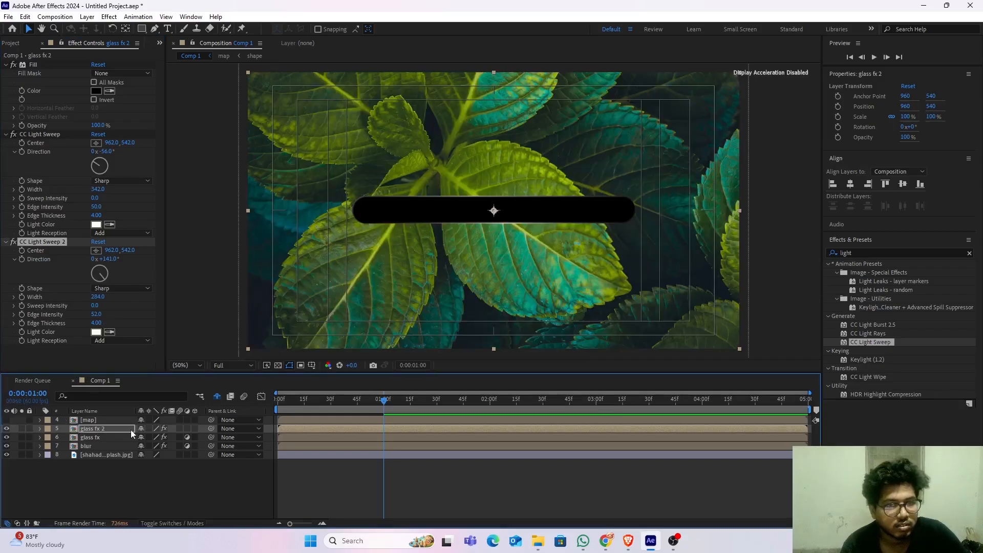
left_click(187, 428)
key("Page_Up")
key("Page_Up")
key("Page_Up")
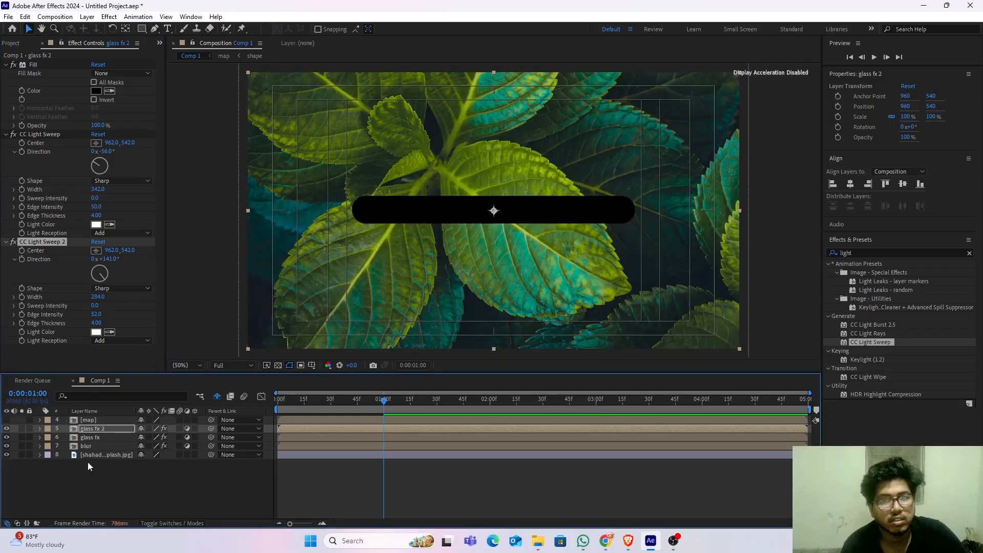
left_click(88, 462)
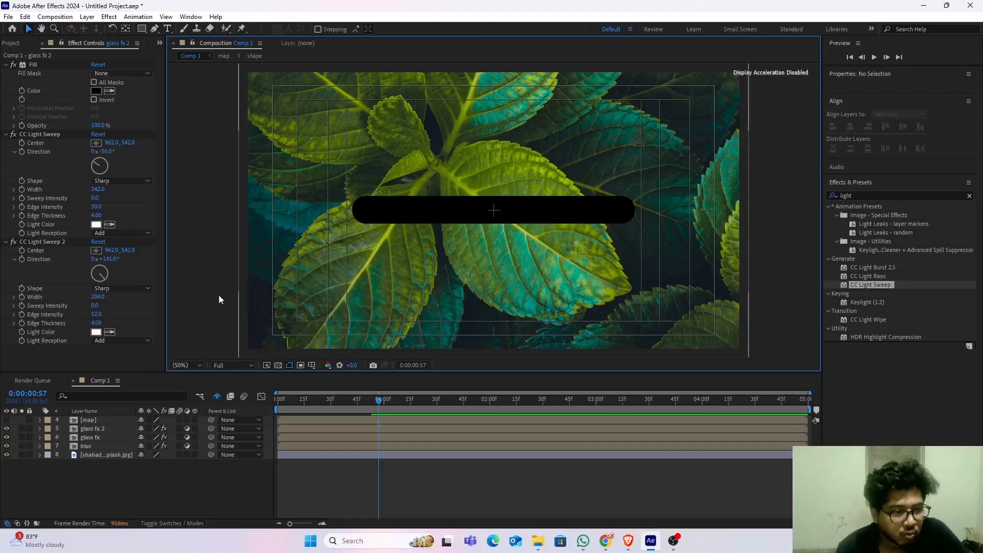
Step: Set the blending mode of the glass fx 2 layer to Add
left_click(153, 429)
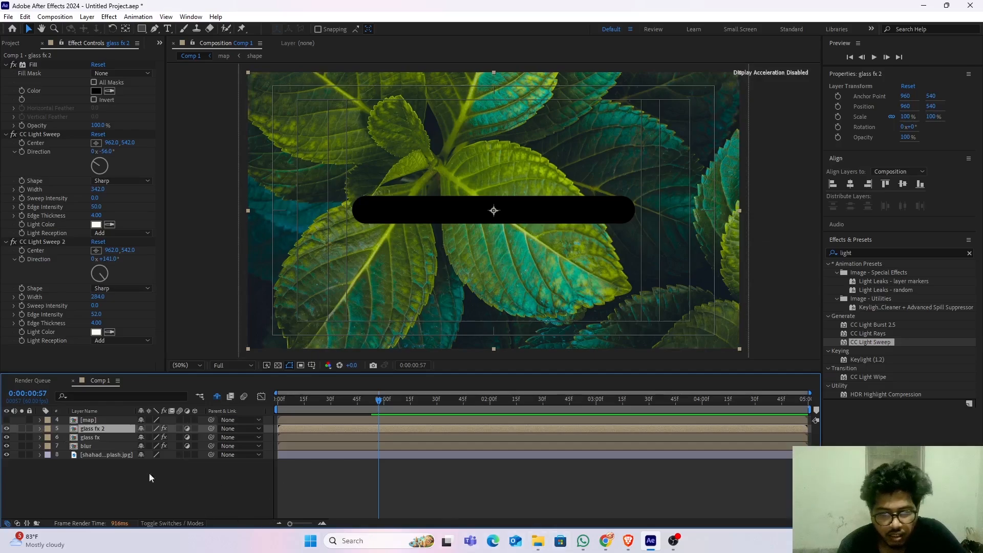
left_click(190, 524)
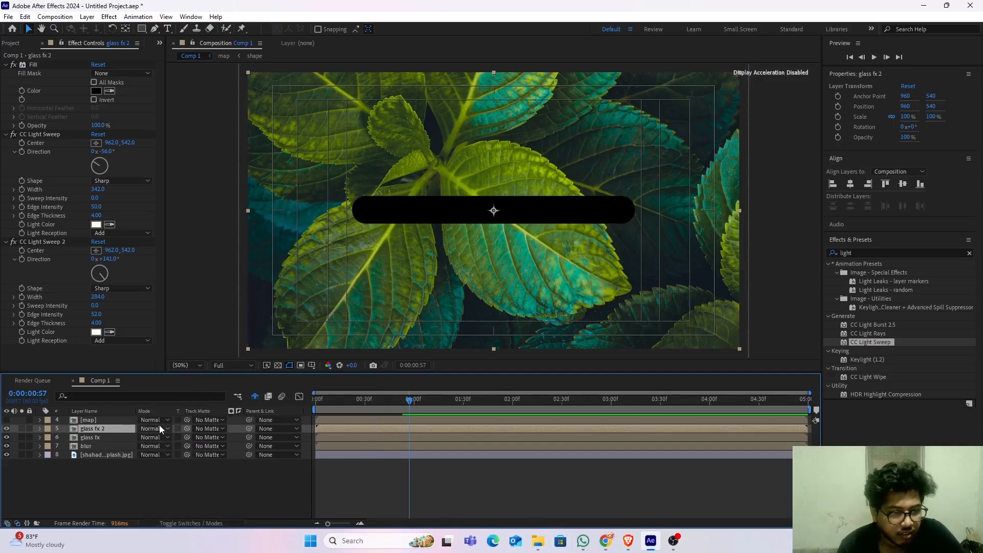
left_click(156, 429)
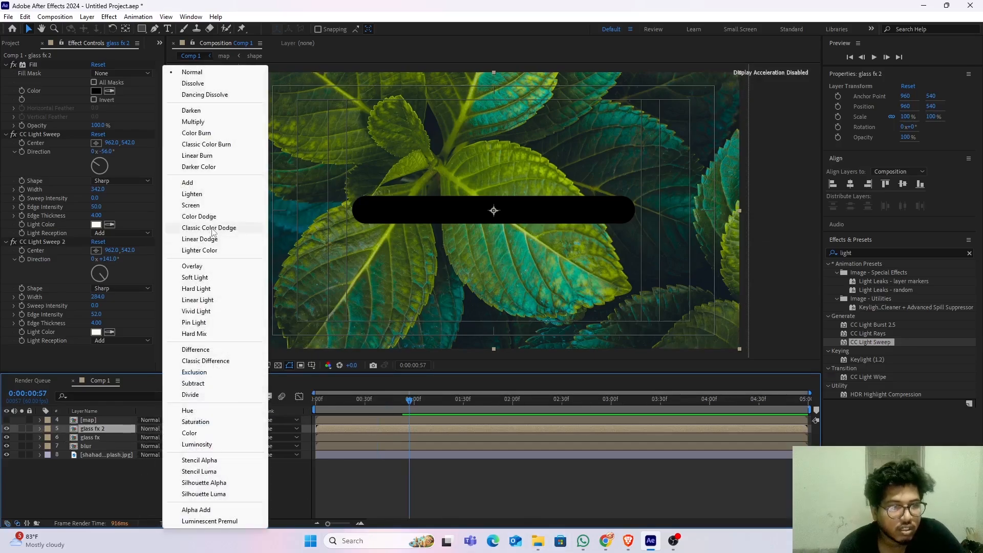
left_click(214, 183)
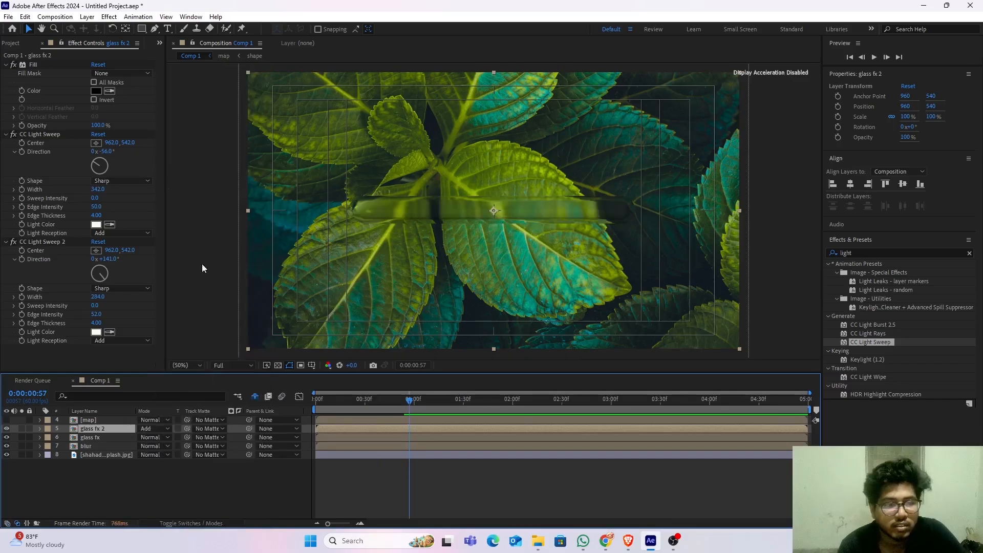
Step: Preview the glass bar animation from the start of the composition and return to the first frame
left_click_drag(409, 400, 278, 400)
key("space")
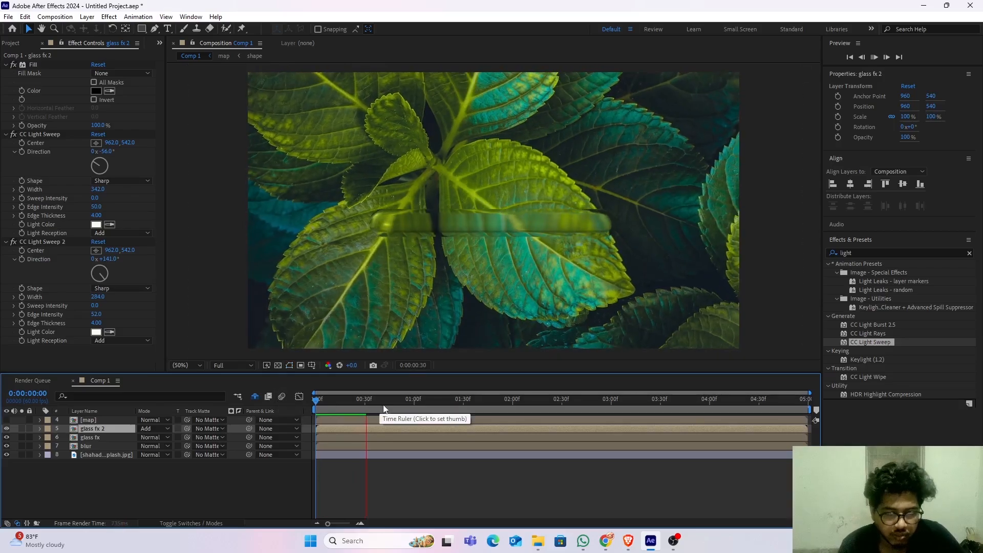
key("space")
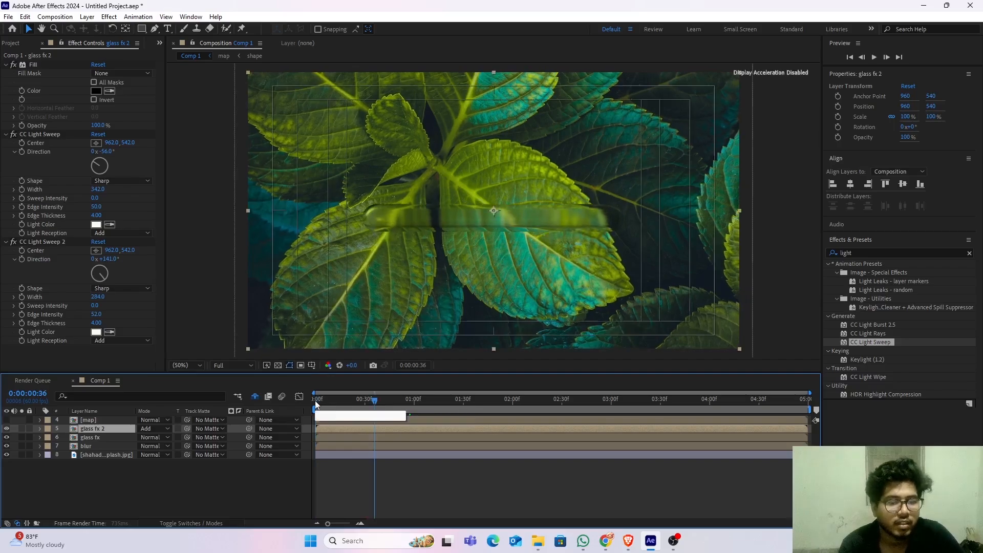
left_click_drag(373, 400, 306, 419)
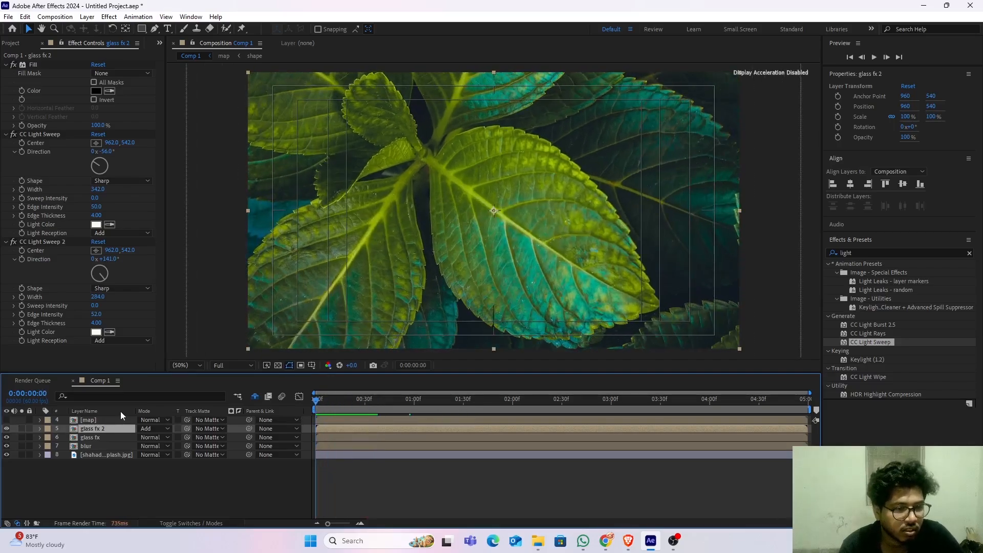
Step: Reveal the shy layers, make the search text and both icon layers visible, and preview the composition
left_click(256, 395)
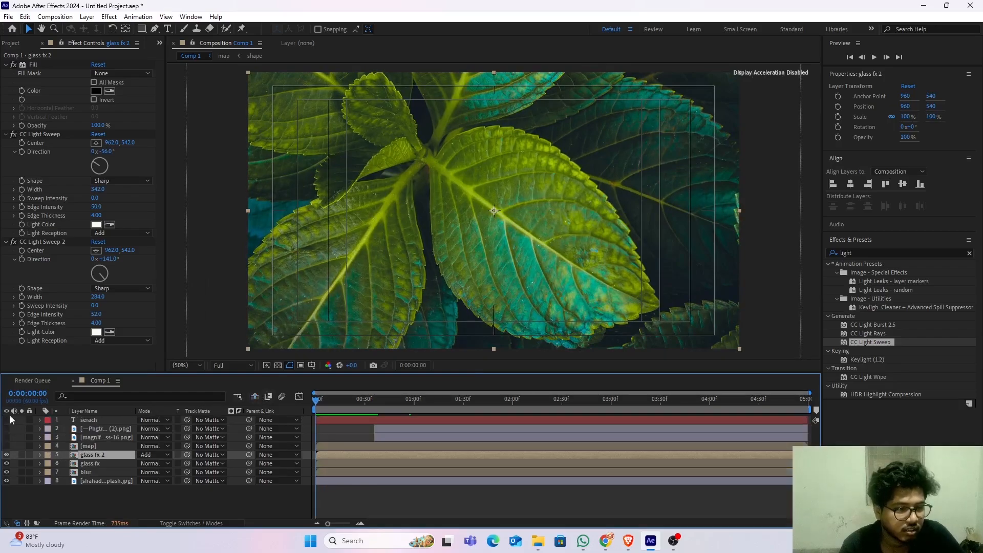
left_click_drag(7, 419, 6, 446)
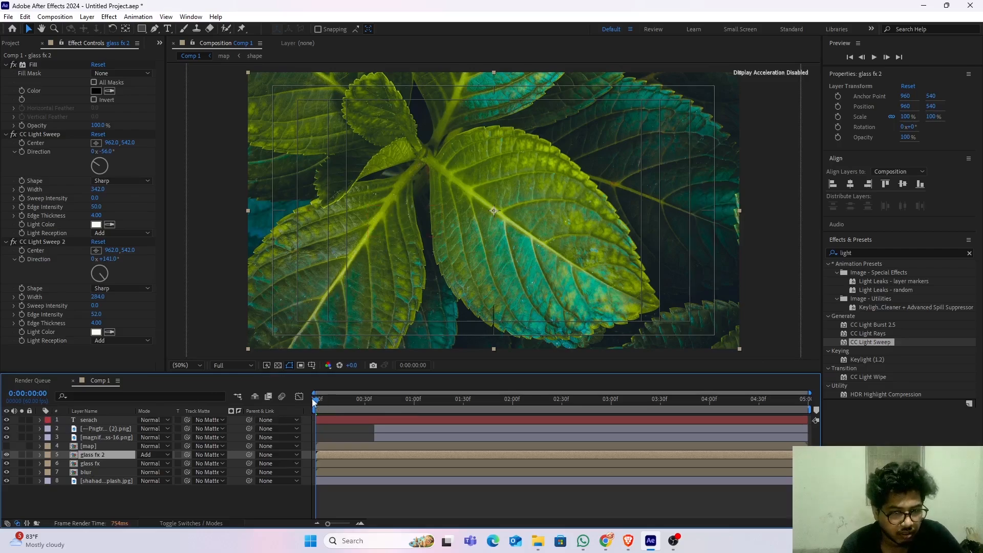
left_click_drag(316, 400, 460, 405)
left_click(402, 406)
key("space")
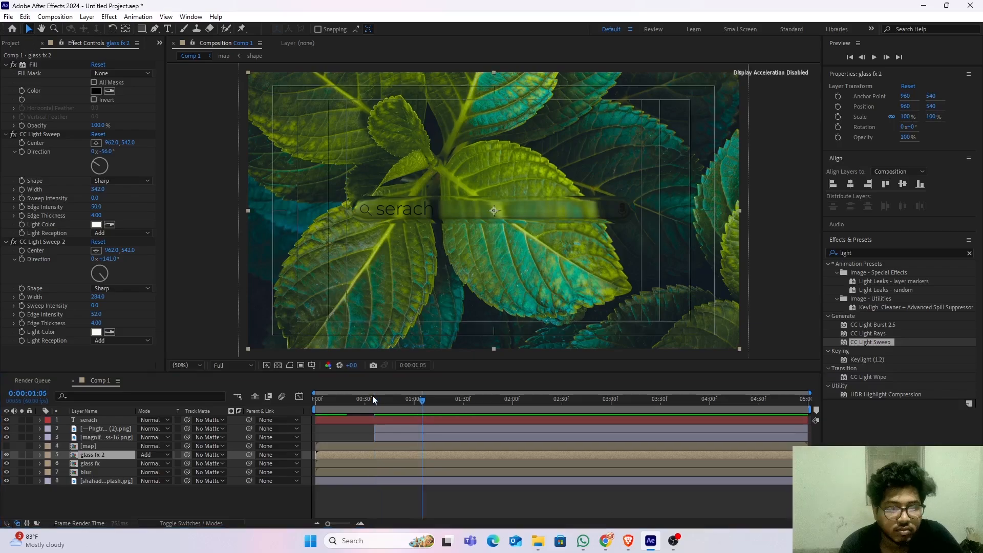
Step: Apply the Fill effect to the microphone icon layer
mouse_move(373, 395)
left_mouse_down()
mouse_move(423, 400)
mouse_move(364, 400)
mouse_move(376, 405)
left_mouse_up()
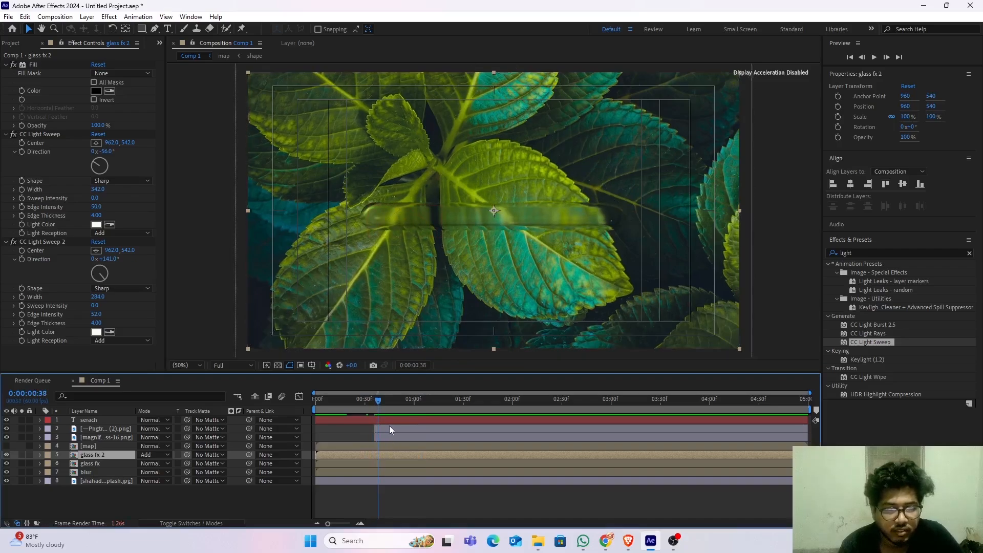
left_click(389, 426)
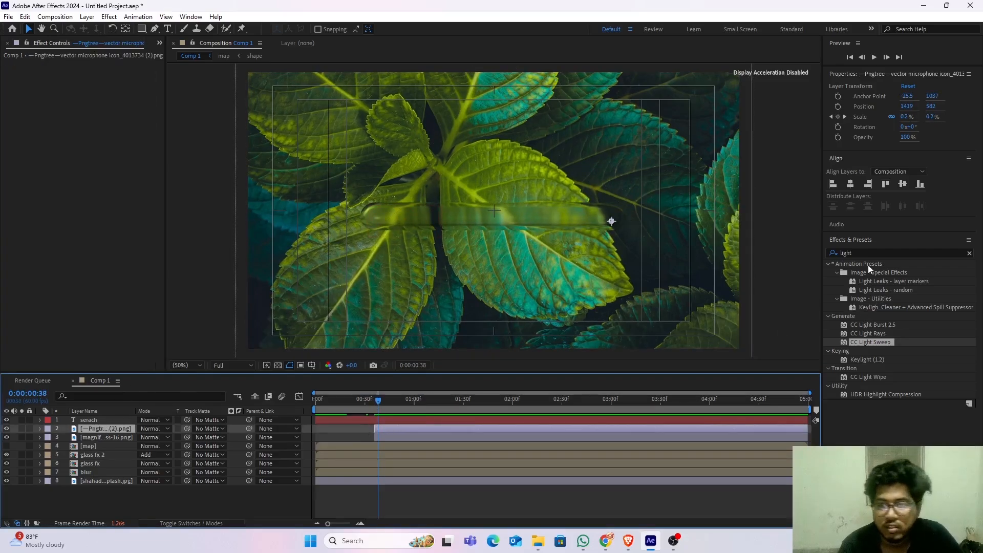
left_click(860, 253)
type("fill")
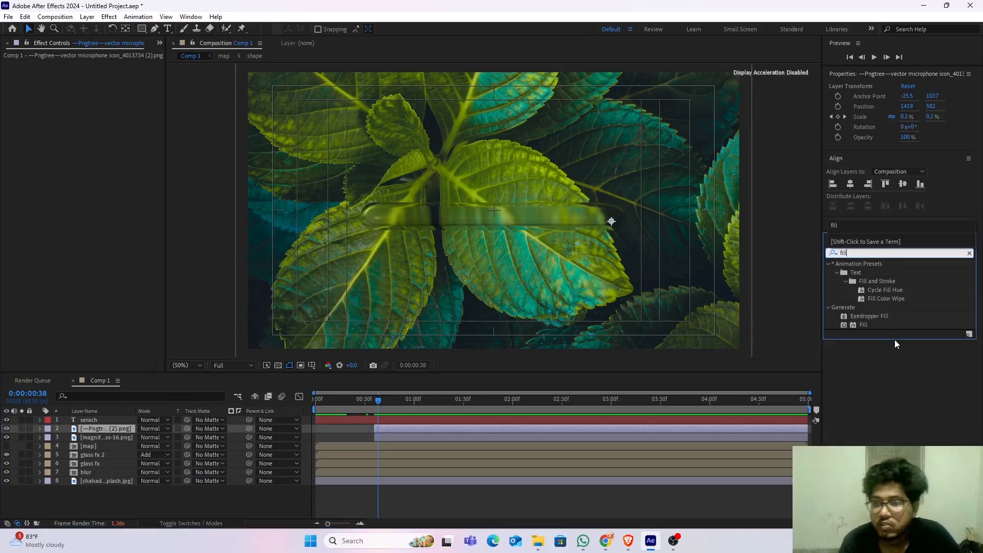
left_click_drag(870, 326, 108, 429)
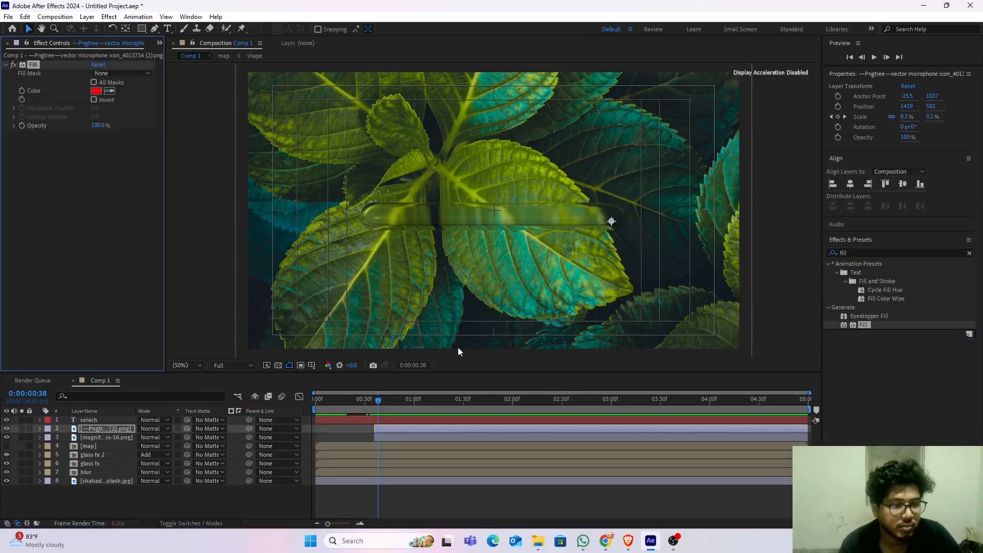
Step: Set the microphone icon's Fill color to near-white F4E7E7 and check the icon at 0:00:01:45
left_click(96, 91)
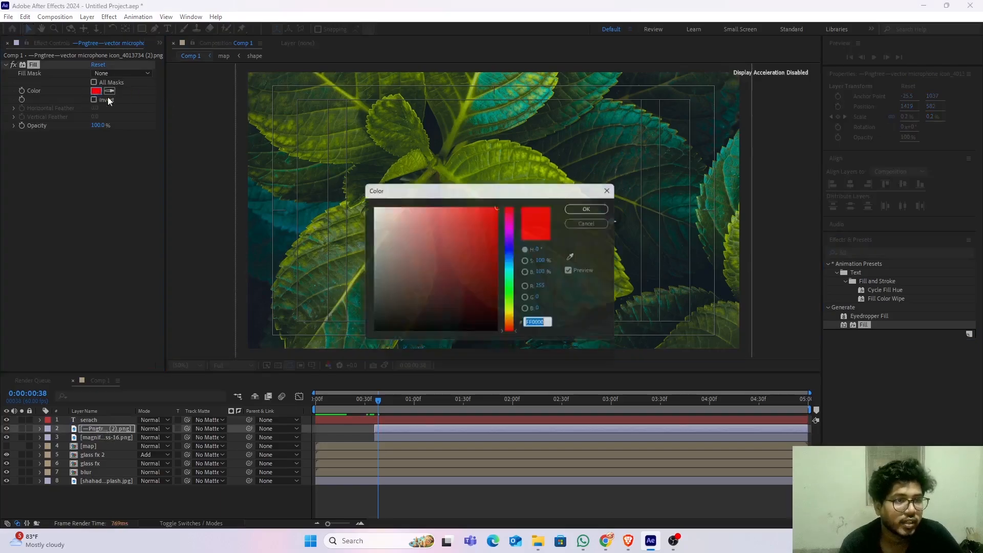
left_click(370, 205)
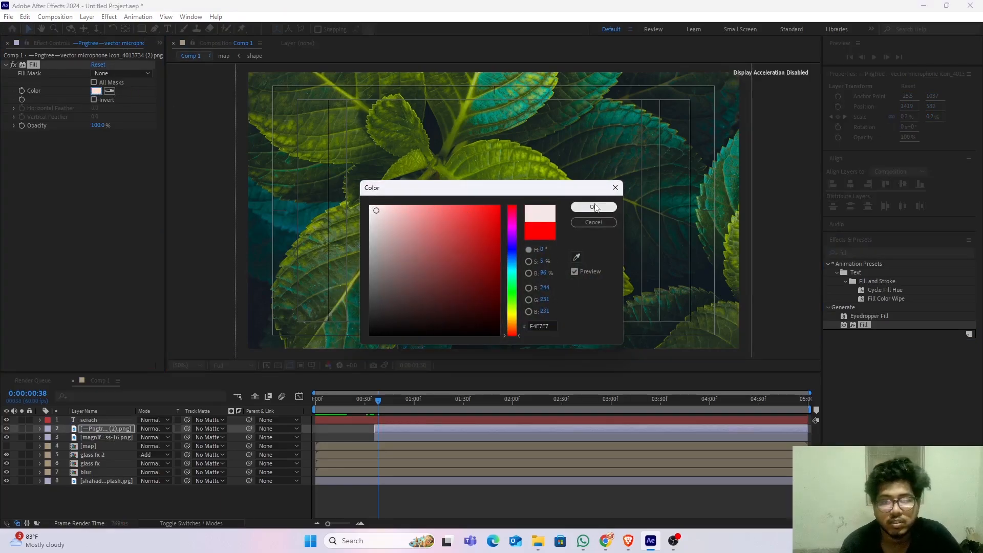
left_click(594, 207)
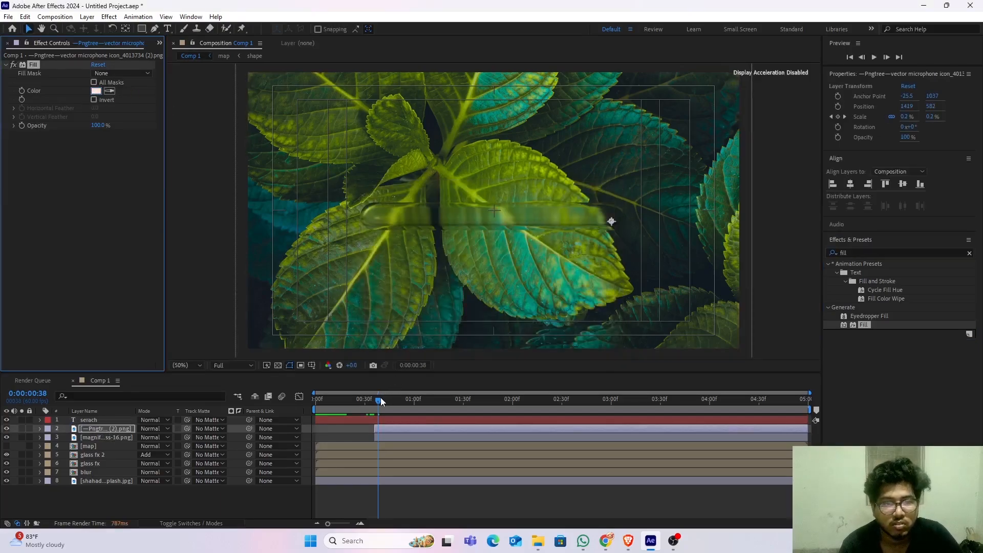
left_click_drag(380, 402, 488, 408)
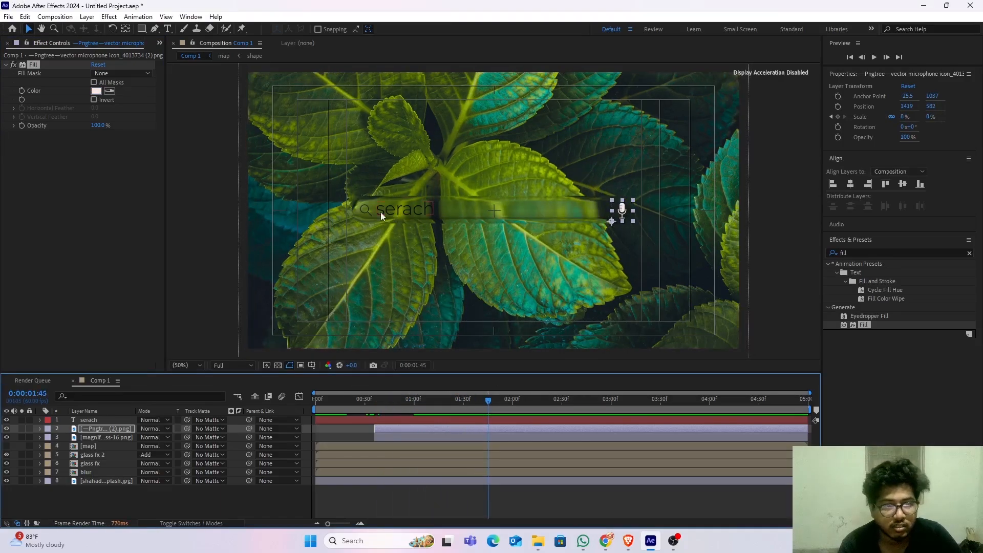
Step: Copy the Fill effect from the microphone icon layer to the magnifying glass layer
left_click(125, 438)
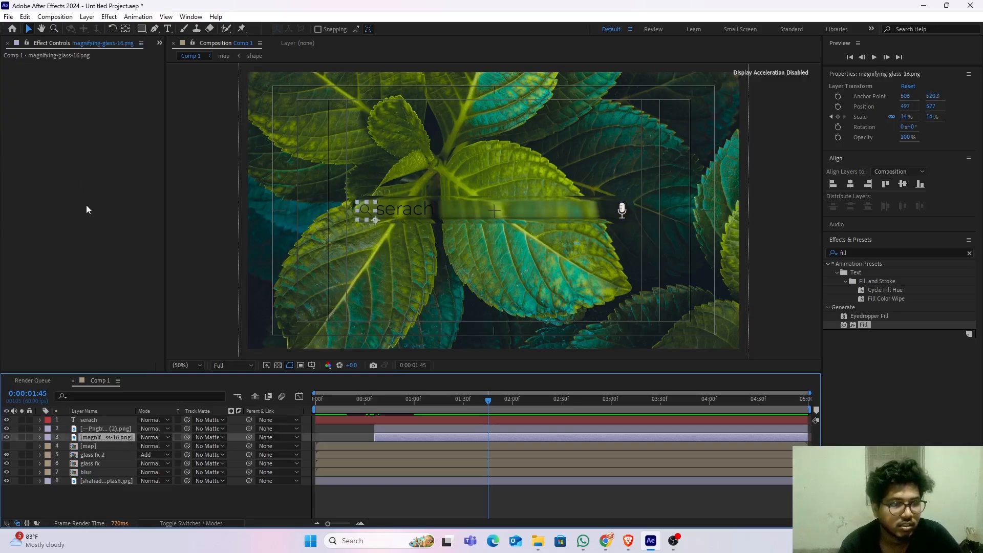
left_click(97, 429)
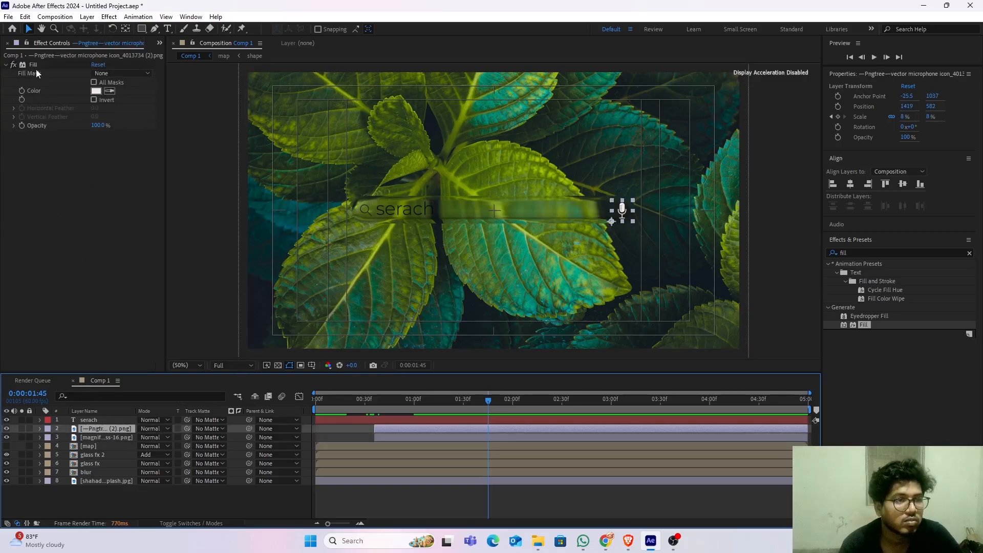
right_click(35, 65)
left_click(66, 99)
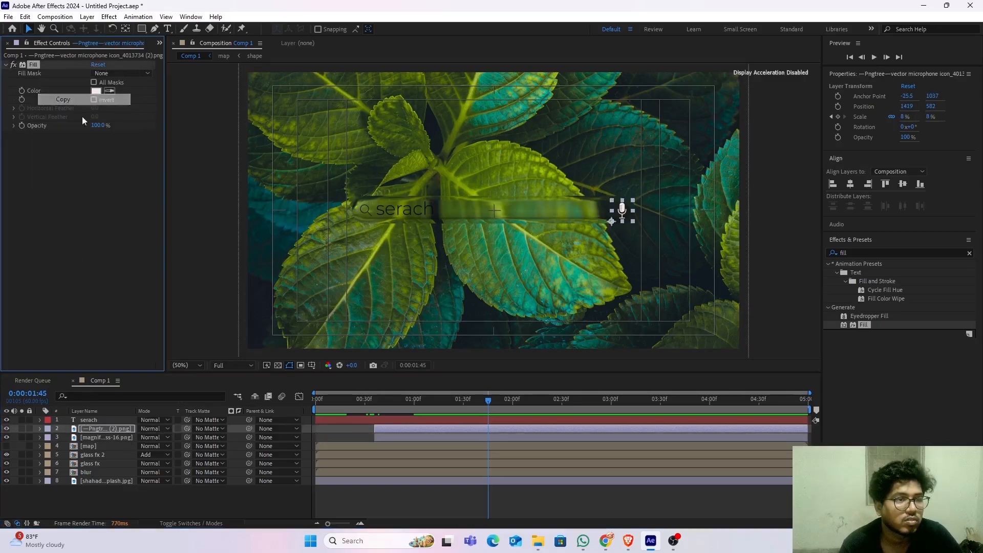
left_click(113, 437)
right_click(88, 246)
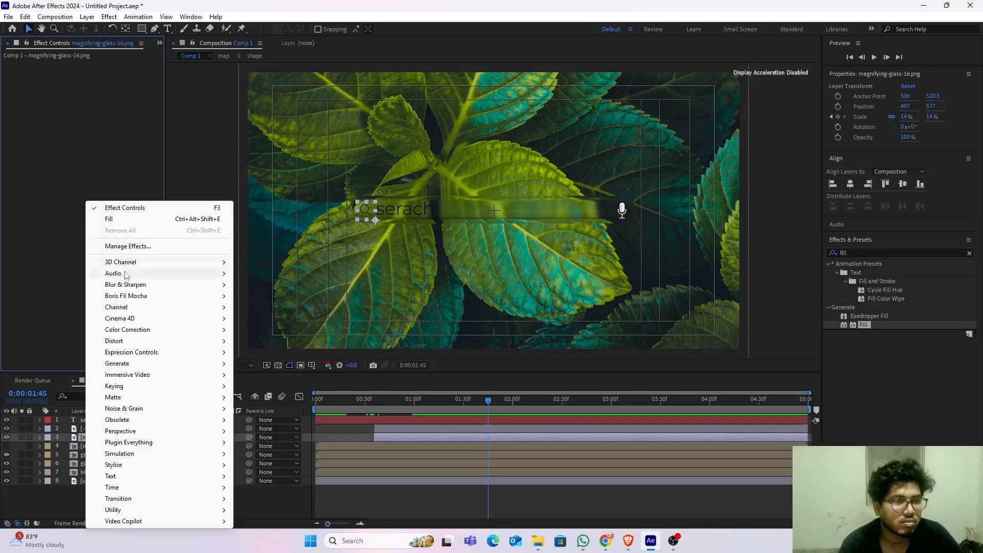
left_click(72, 242)
key("ctrl+v")
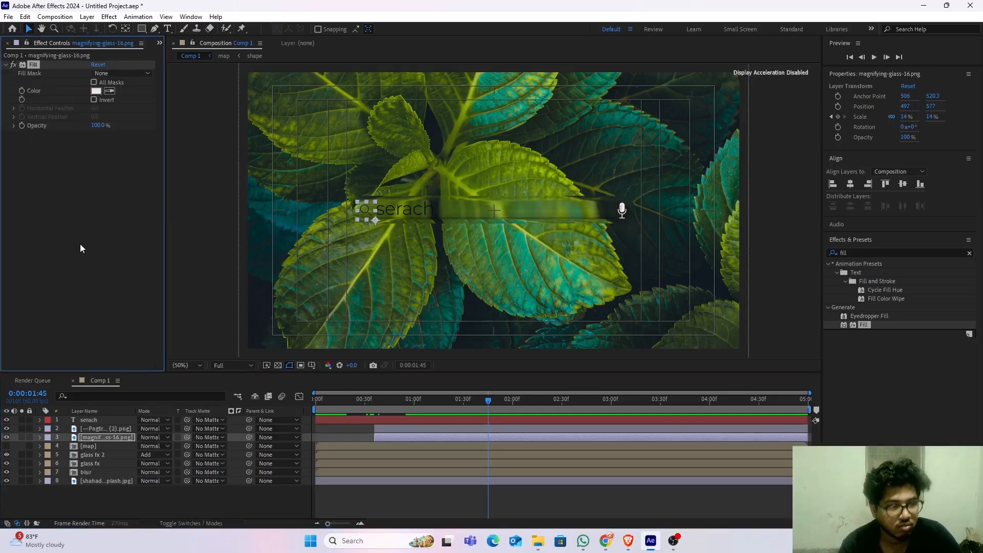
Step: Set the search text's fill color to near-white F8F7F7 and play the animation from the start
left_click(413, 211)
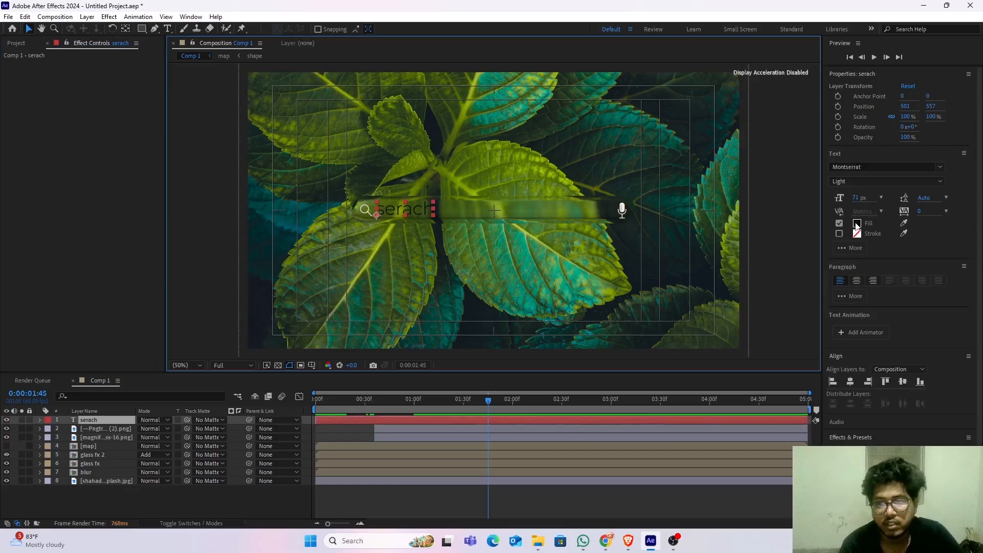
left_click(856, 223)
left_click(370, 208)
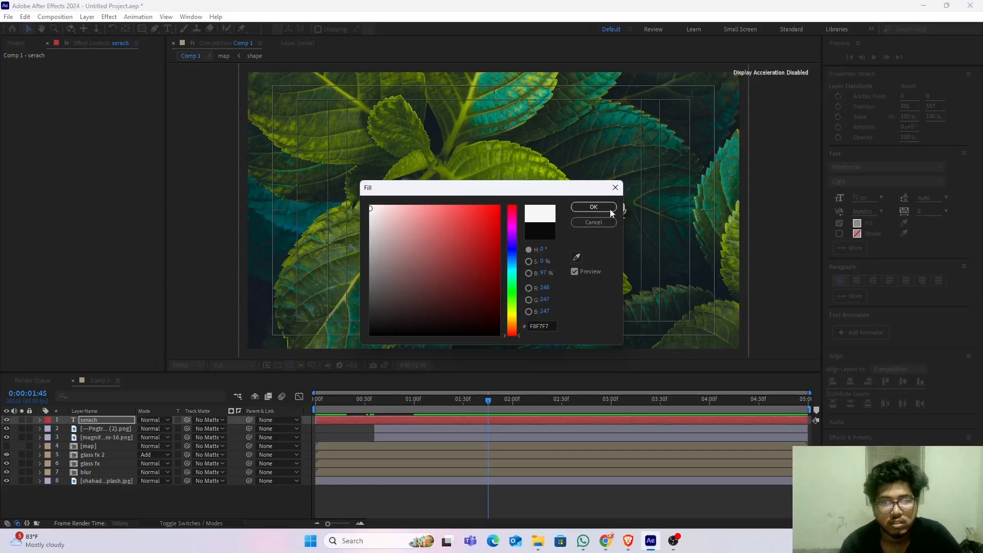
left_click(581, 207)
left_click_drag(489, 401, 235, 406)
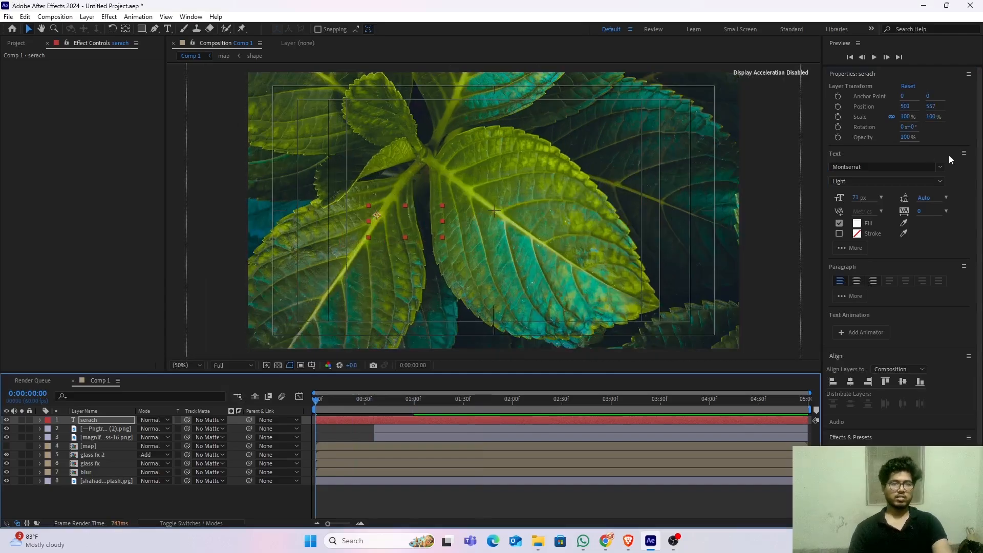
key("space")
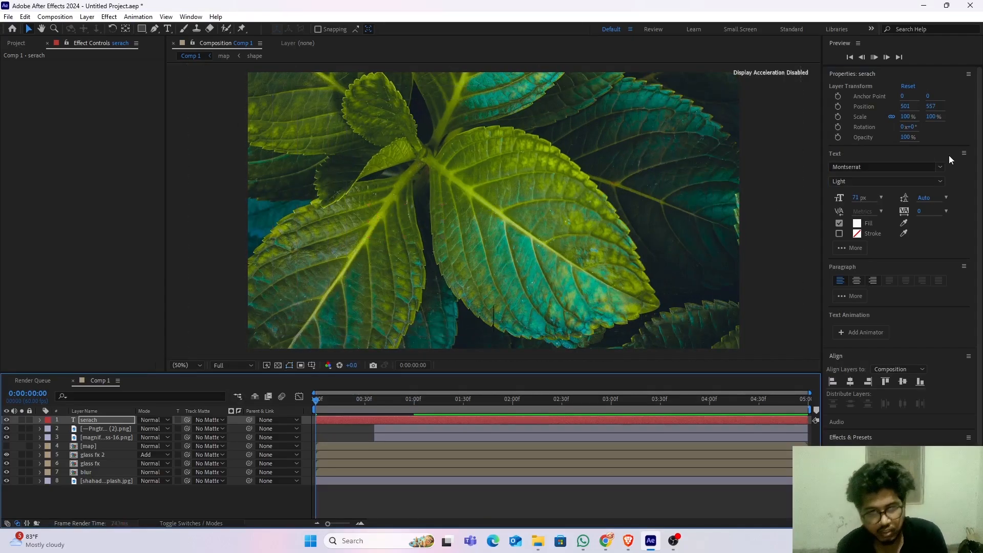